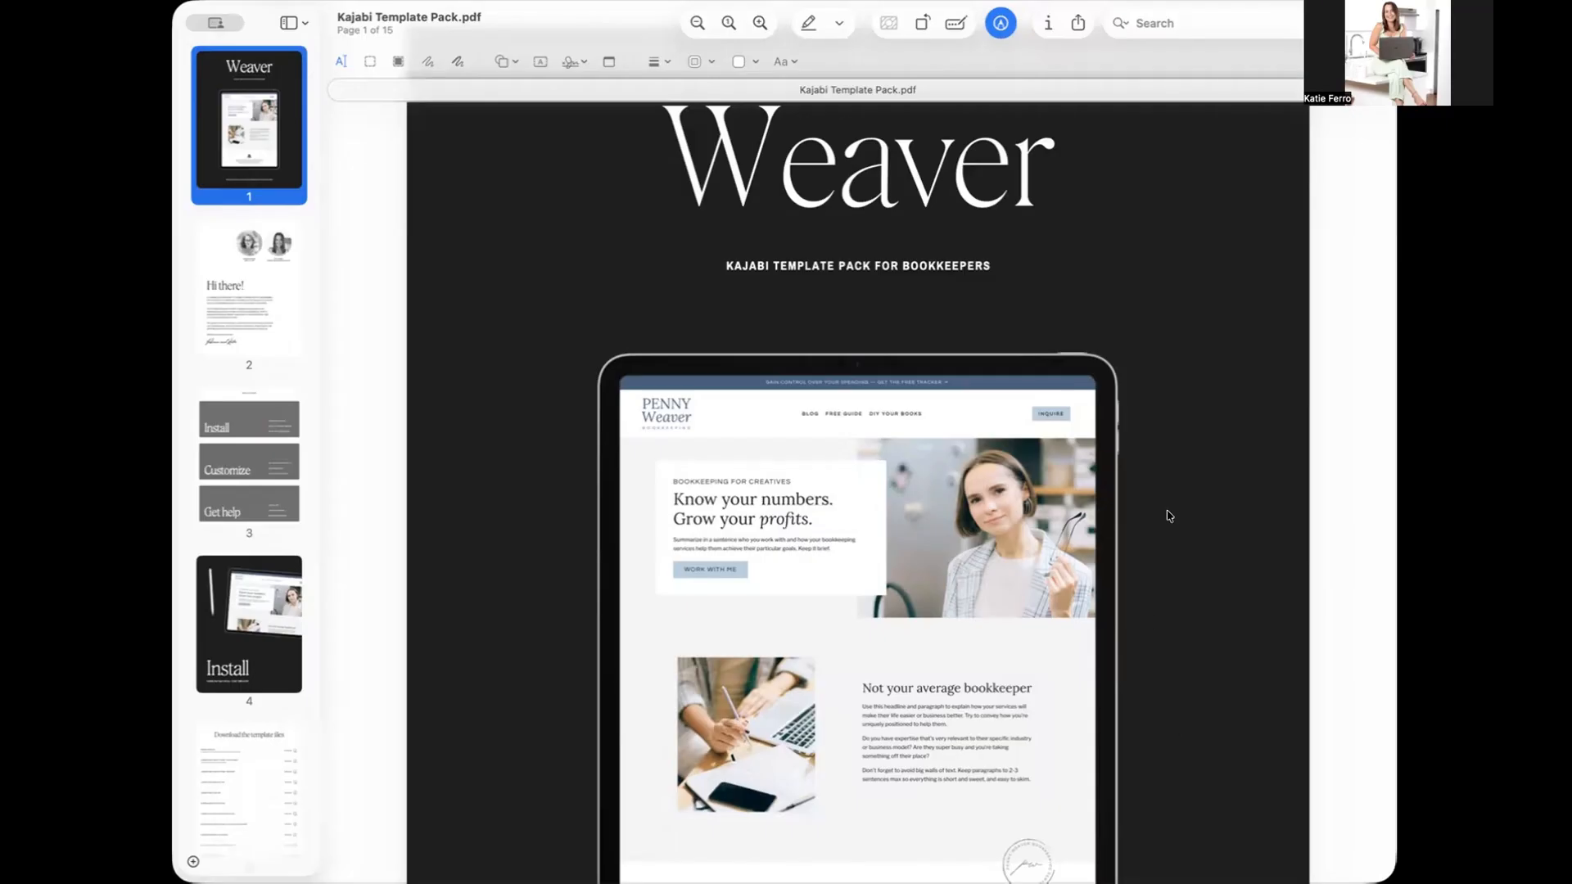
# - Look through the opening pages of the Kajabi Template Pack guide, covering the Install, Customize and Get help sections
pyautogui.scroll(-5, 1123, 351)
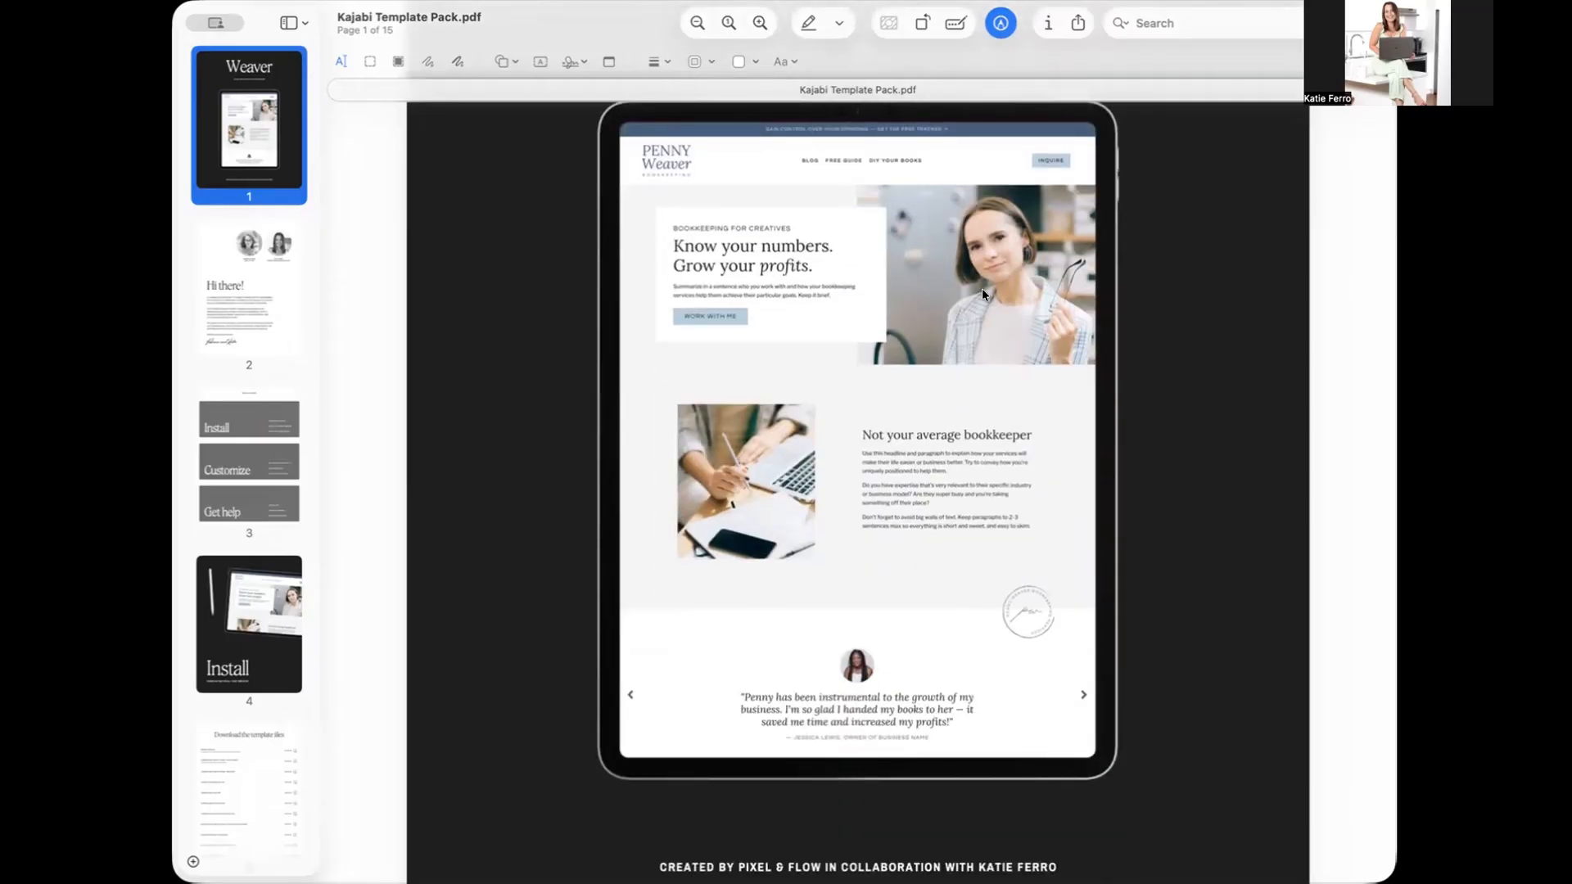
pyautogui.scroll(-15, 901, 794)
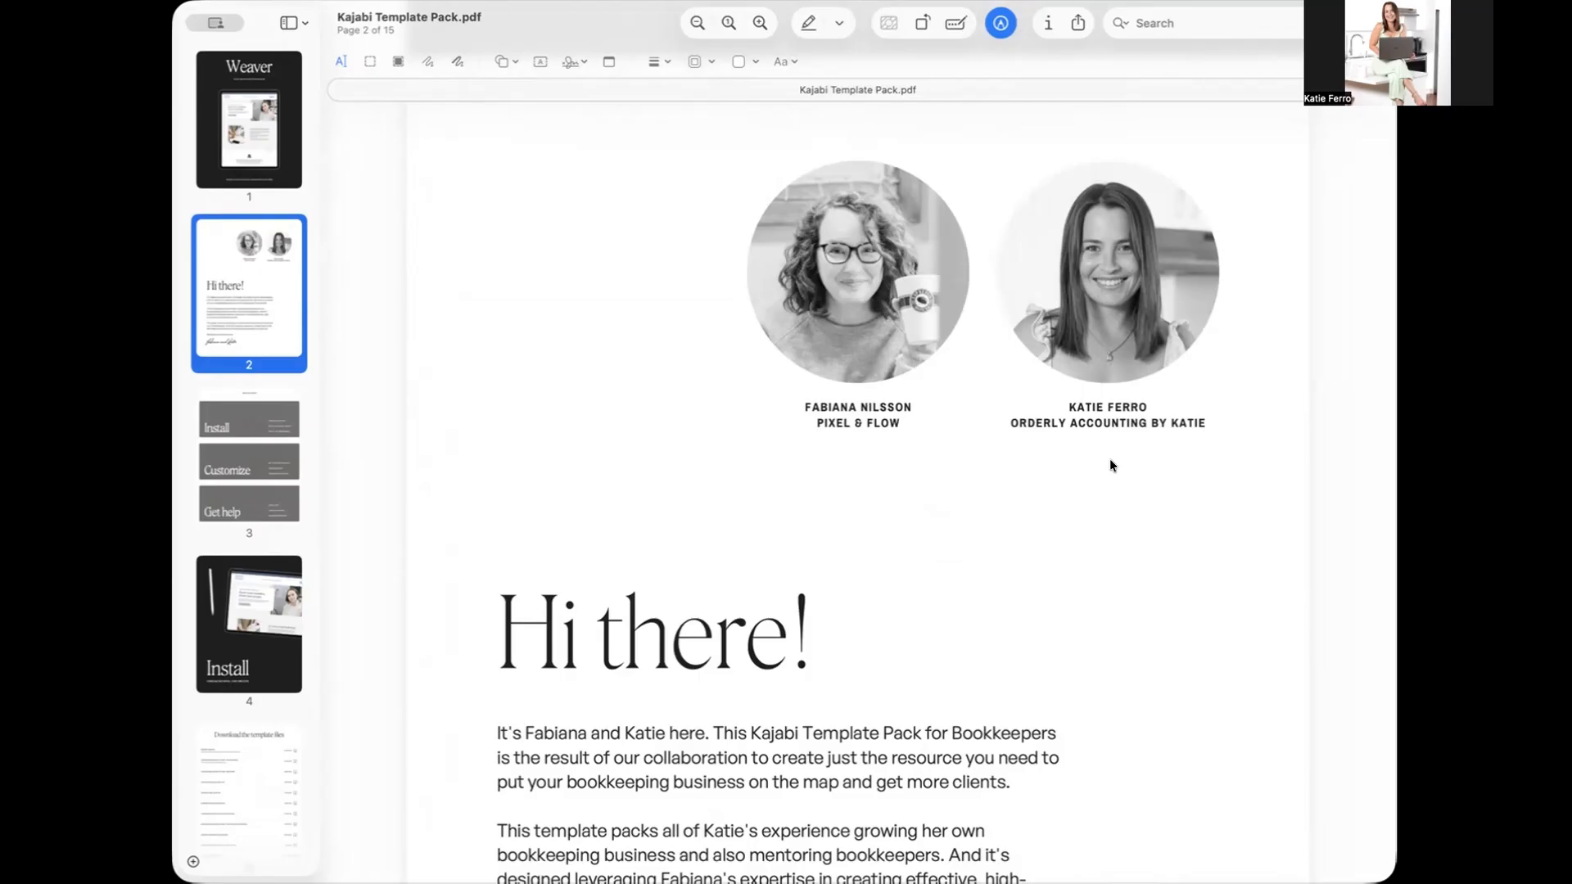
pyautogui.scroll(-5, 1110, 465)
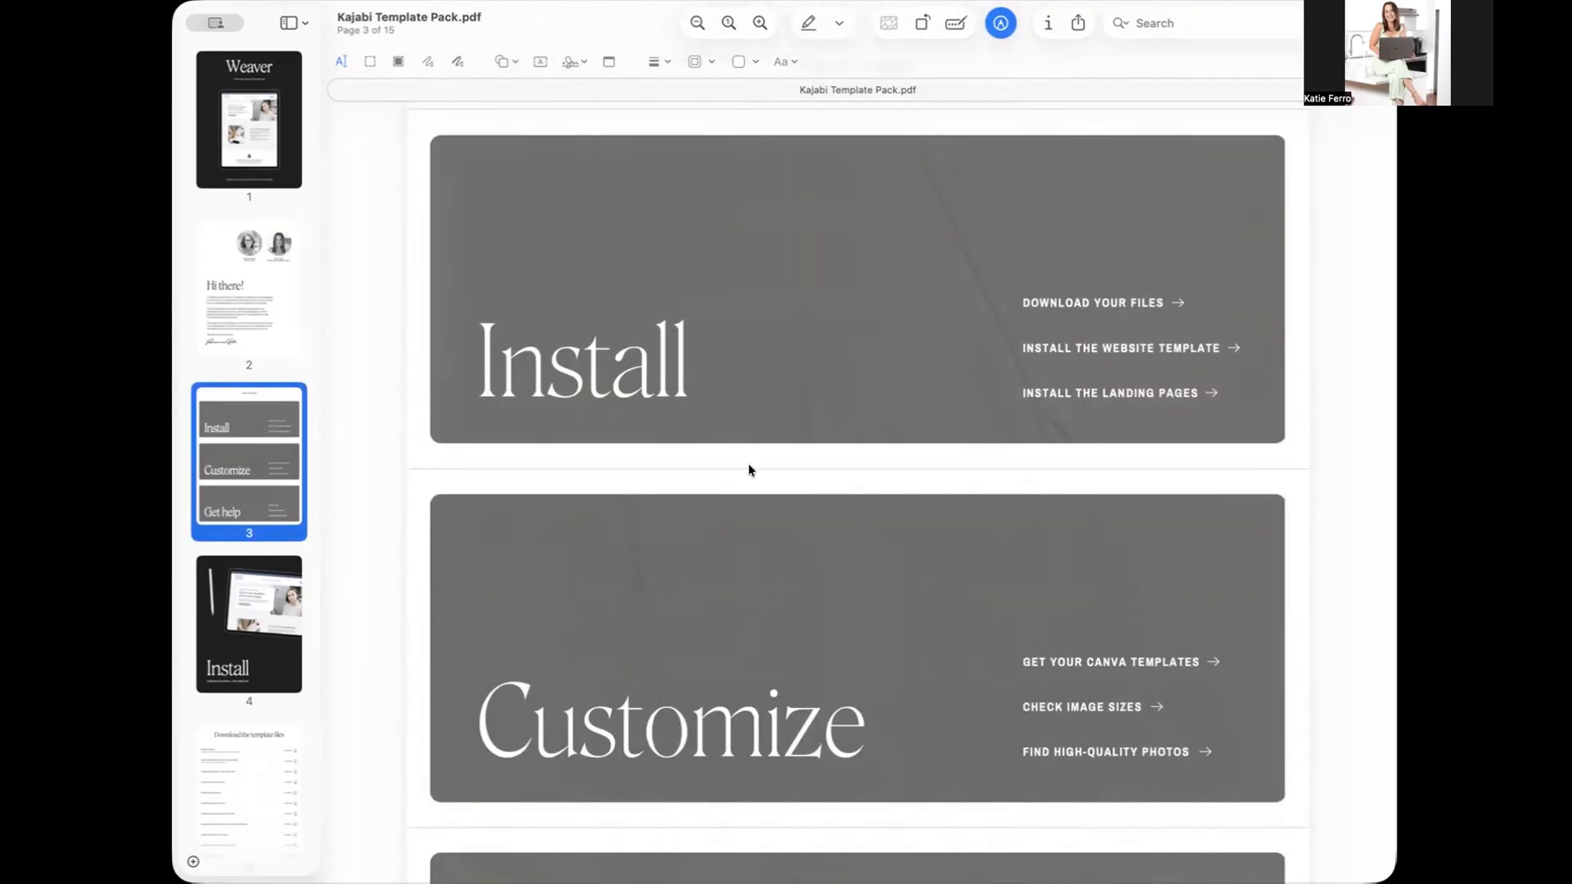
pyautogui.scroll(-3, 716, 578)
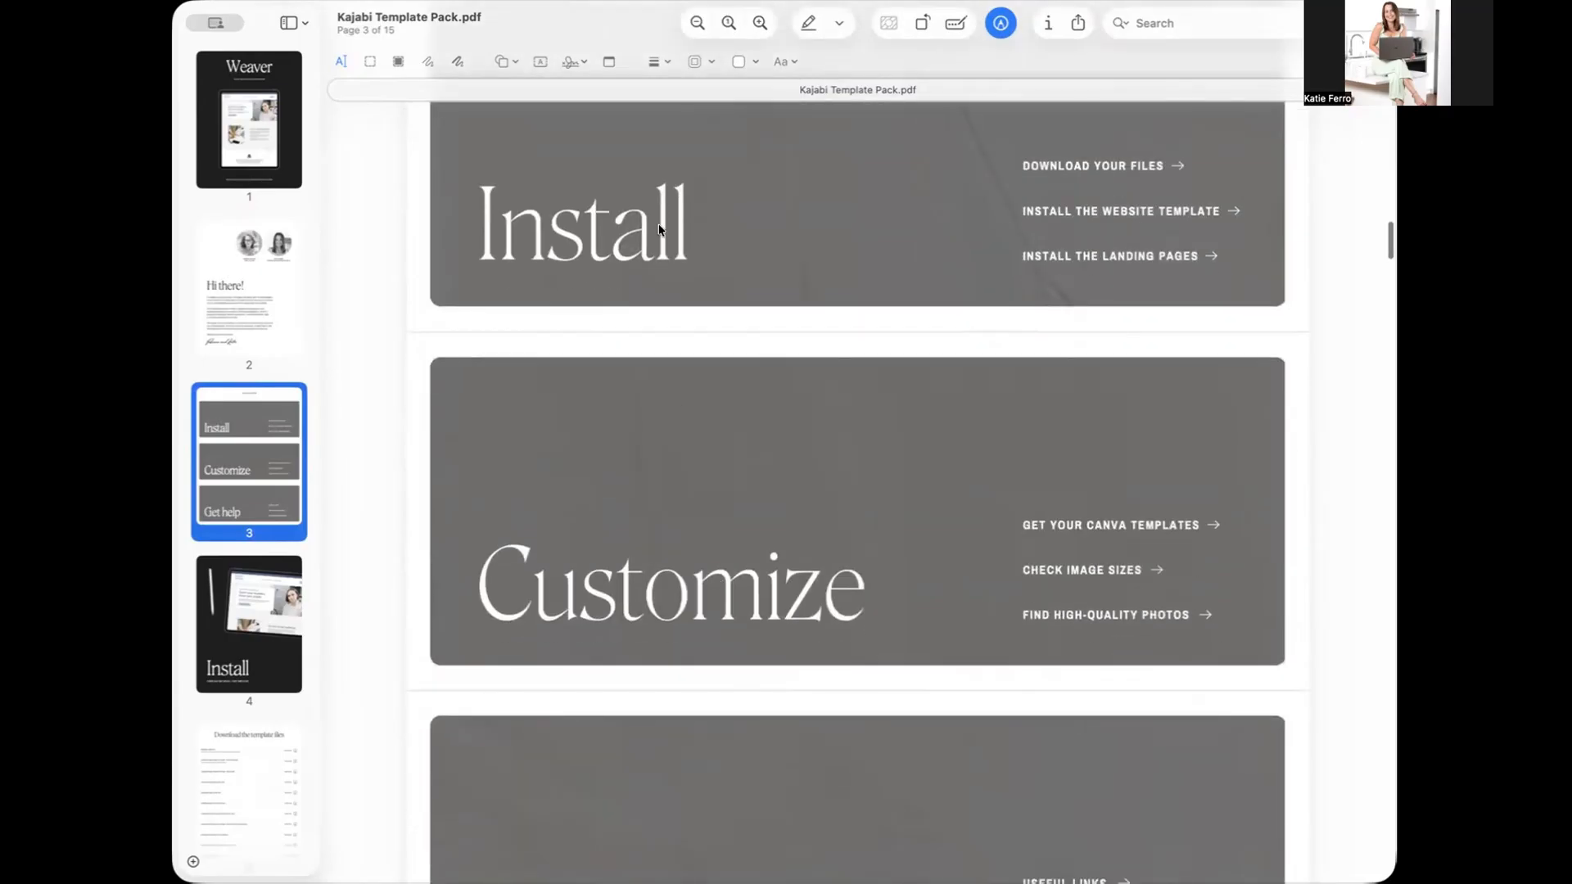
pyautogui.scroll(-3, 619, 596)
pyautogui.scroll(-1, 620, 596)
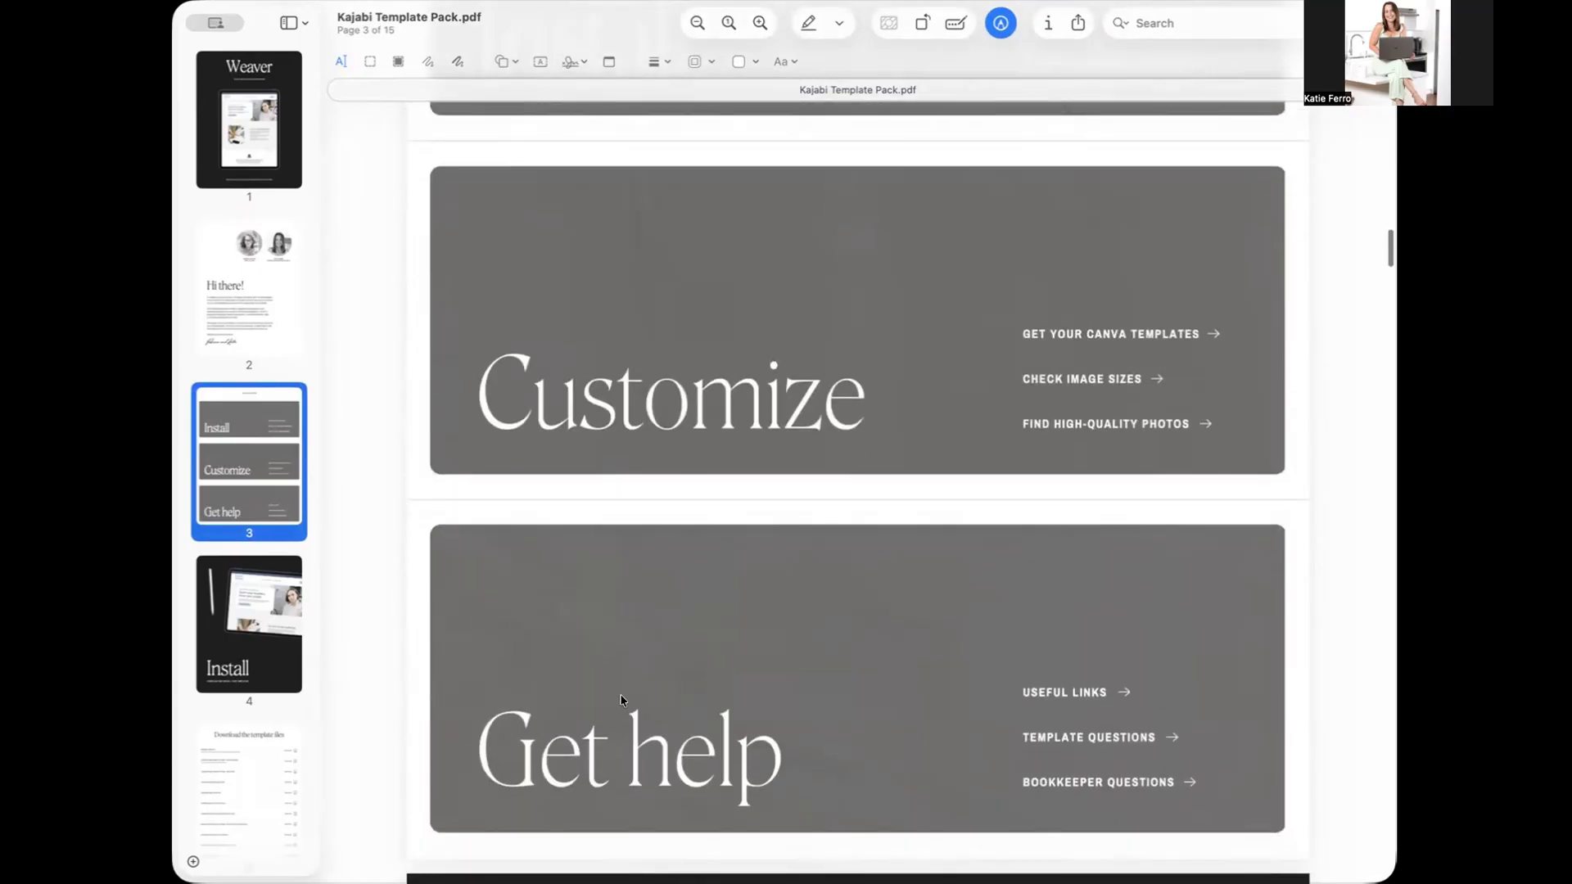
pyautogui.scroll(5, 621, 695)
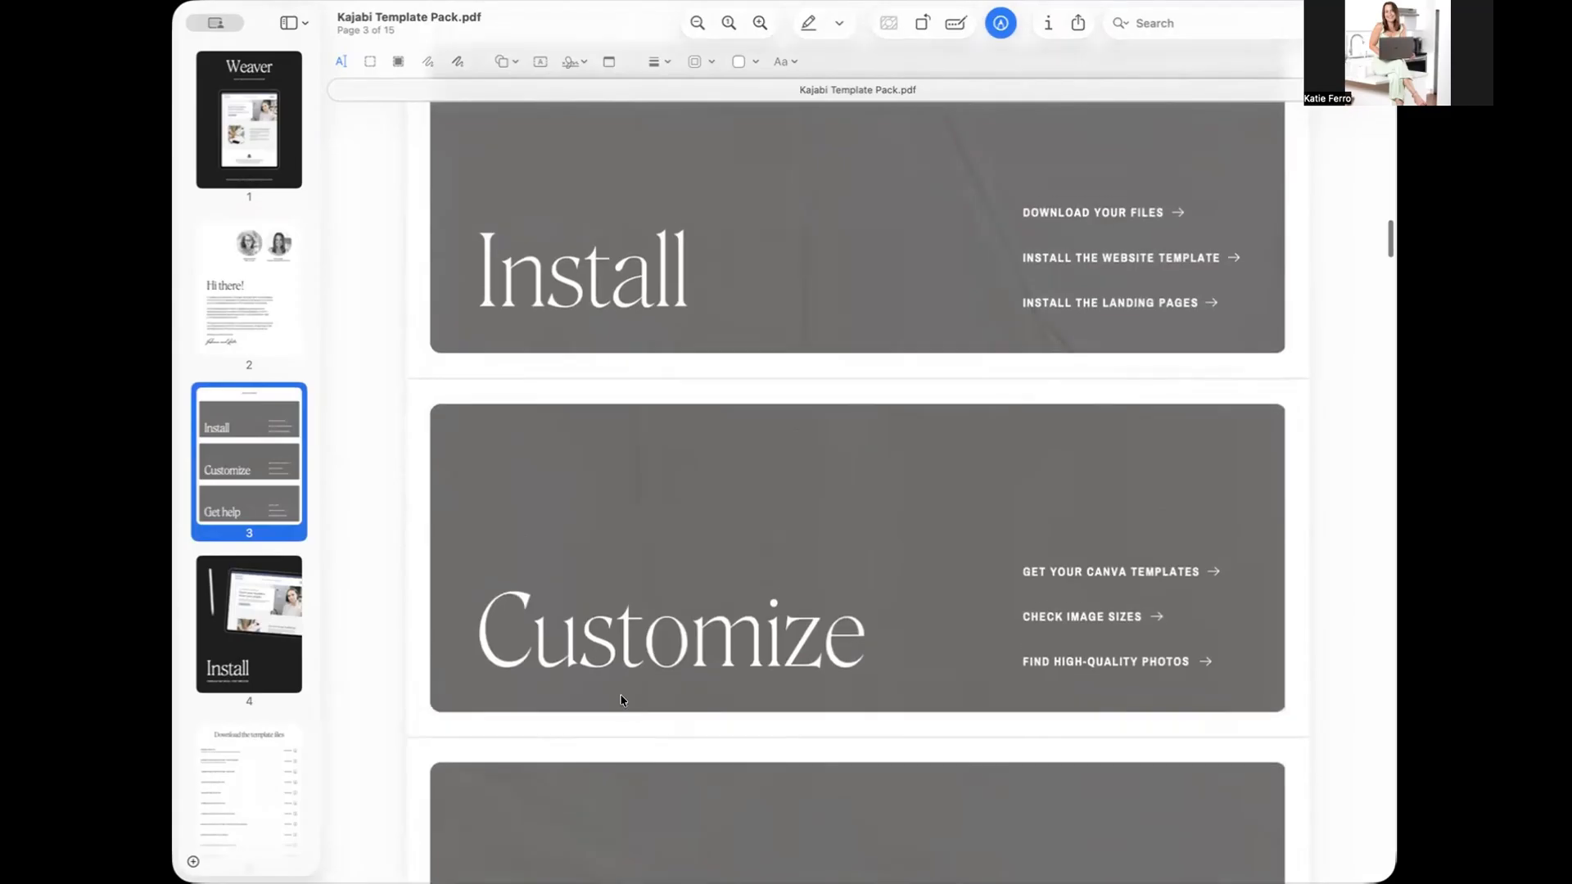
pyautogui.scroll(1, 642, 304)
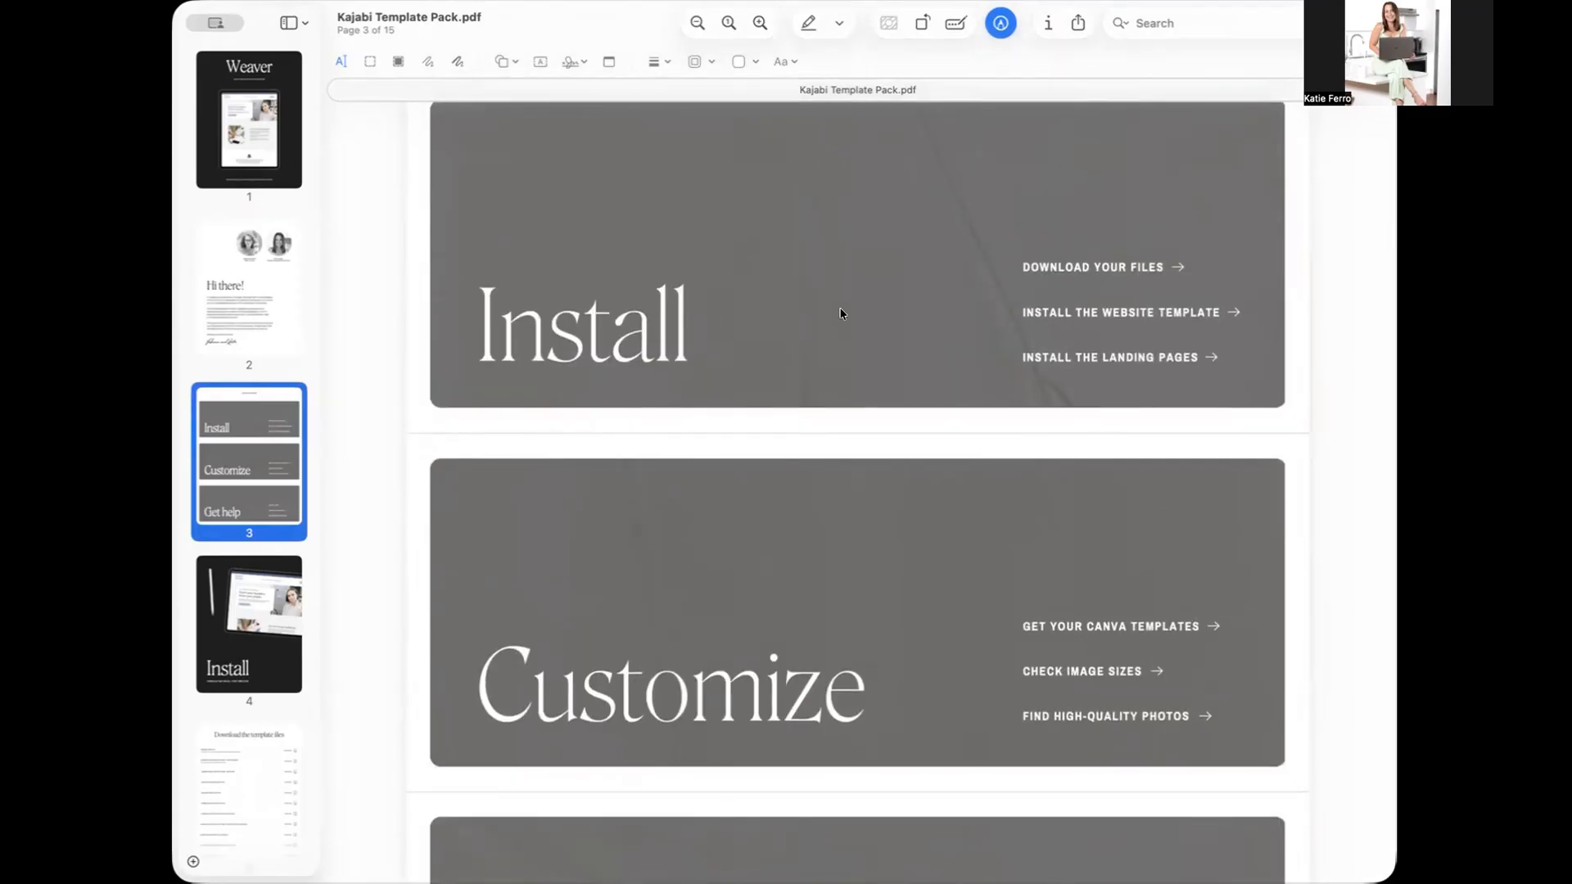
pyautogui.scroll(-15, 840, 313)
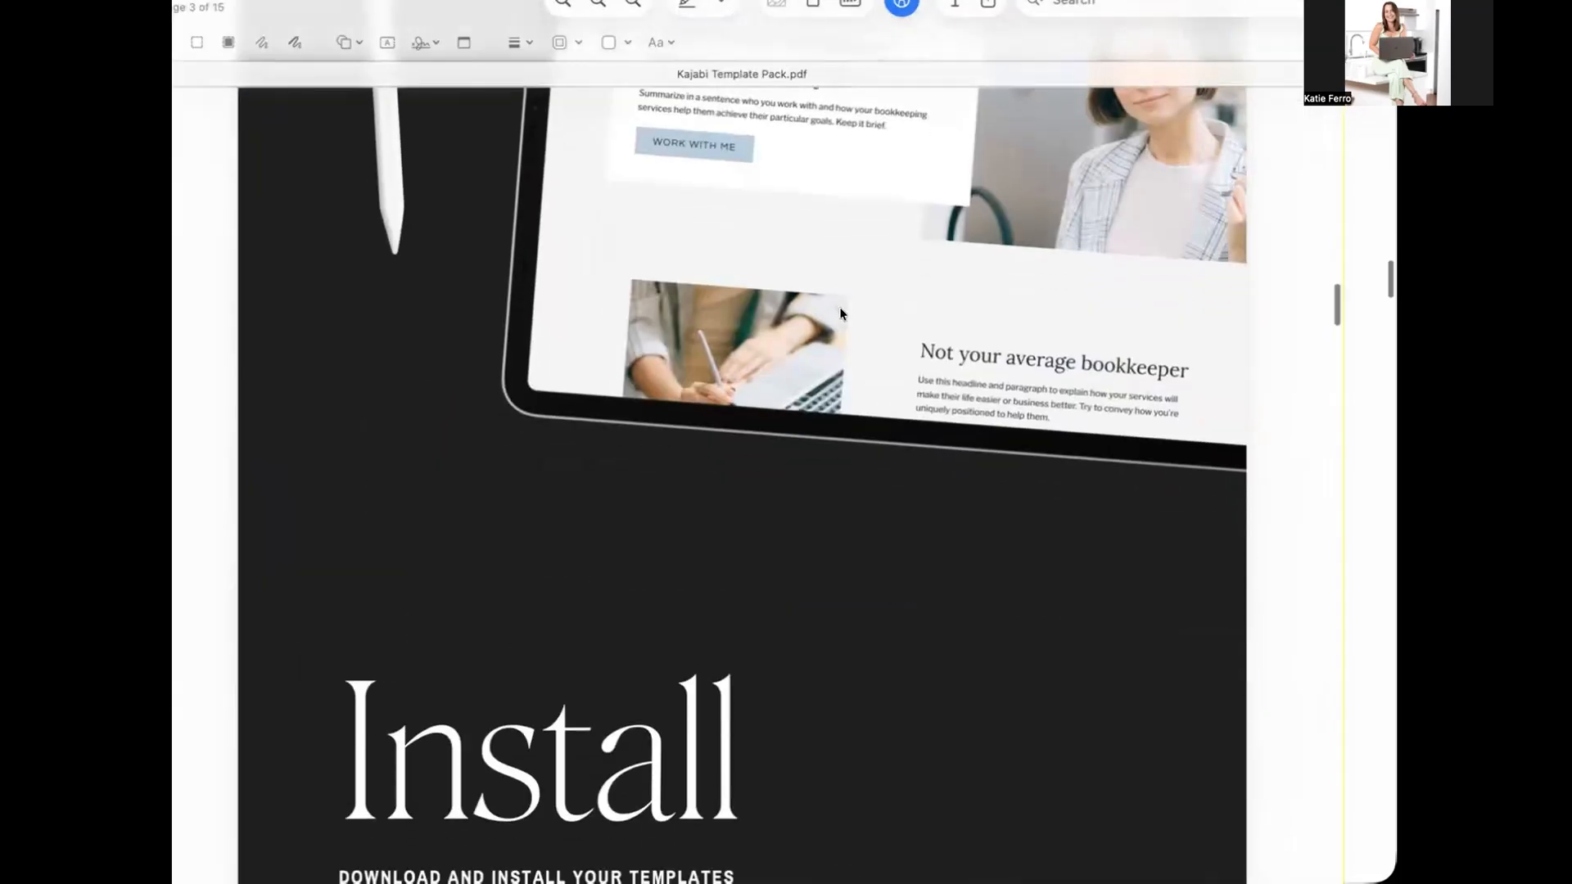
pyautogui.scroll(-10, 840, 313)
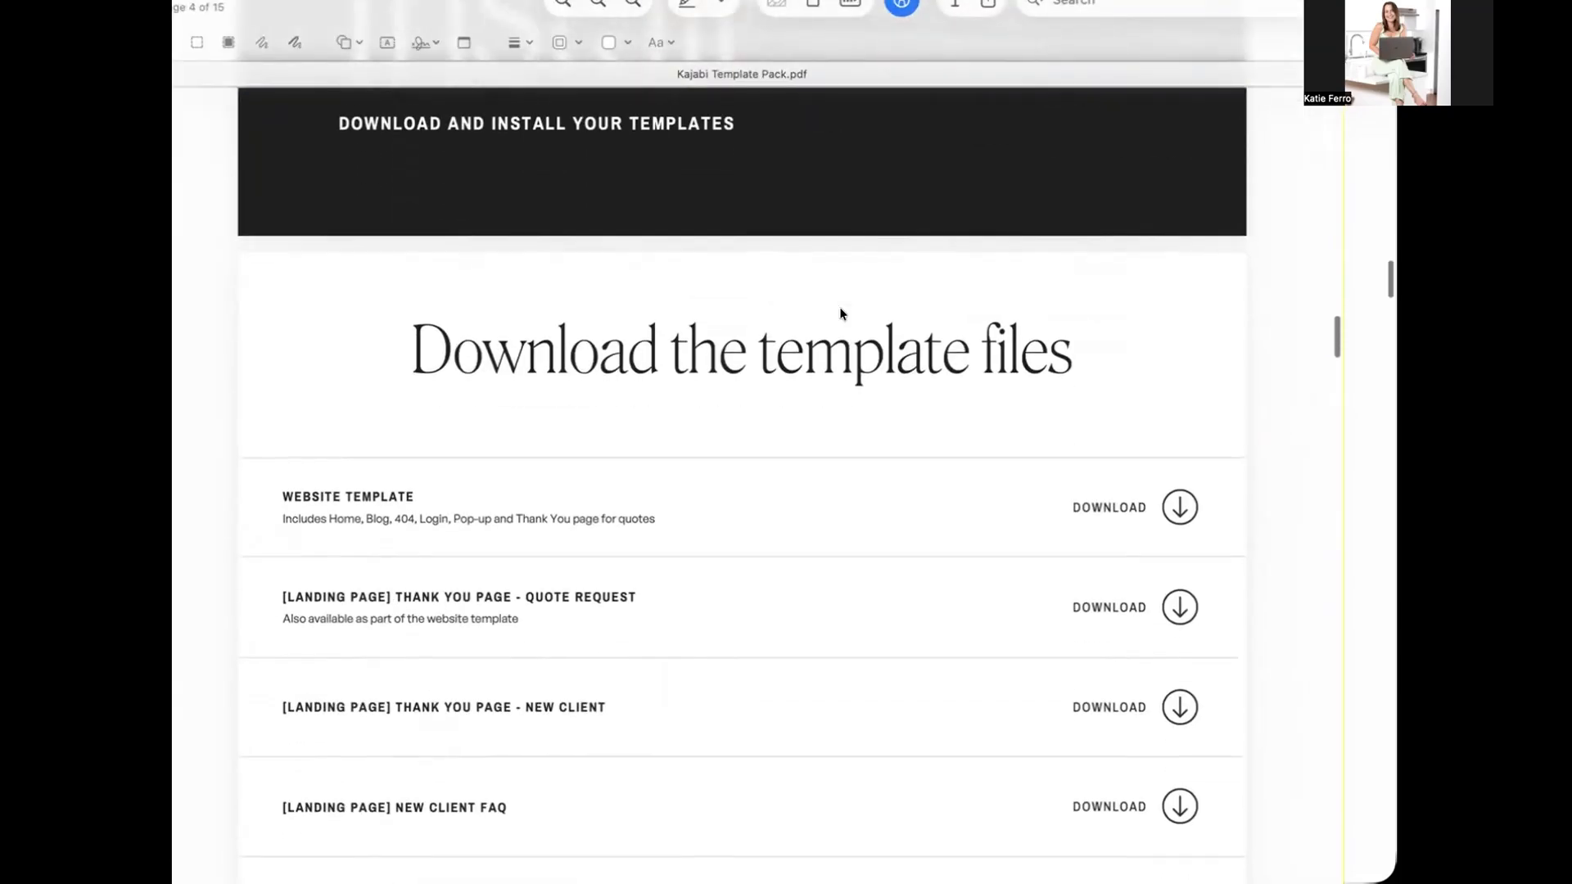
# - Download the Website Template and the Thank You Page - Quote Request files from the guide through Google Chrome
pyautogui.scroll(-3, 840, 312)
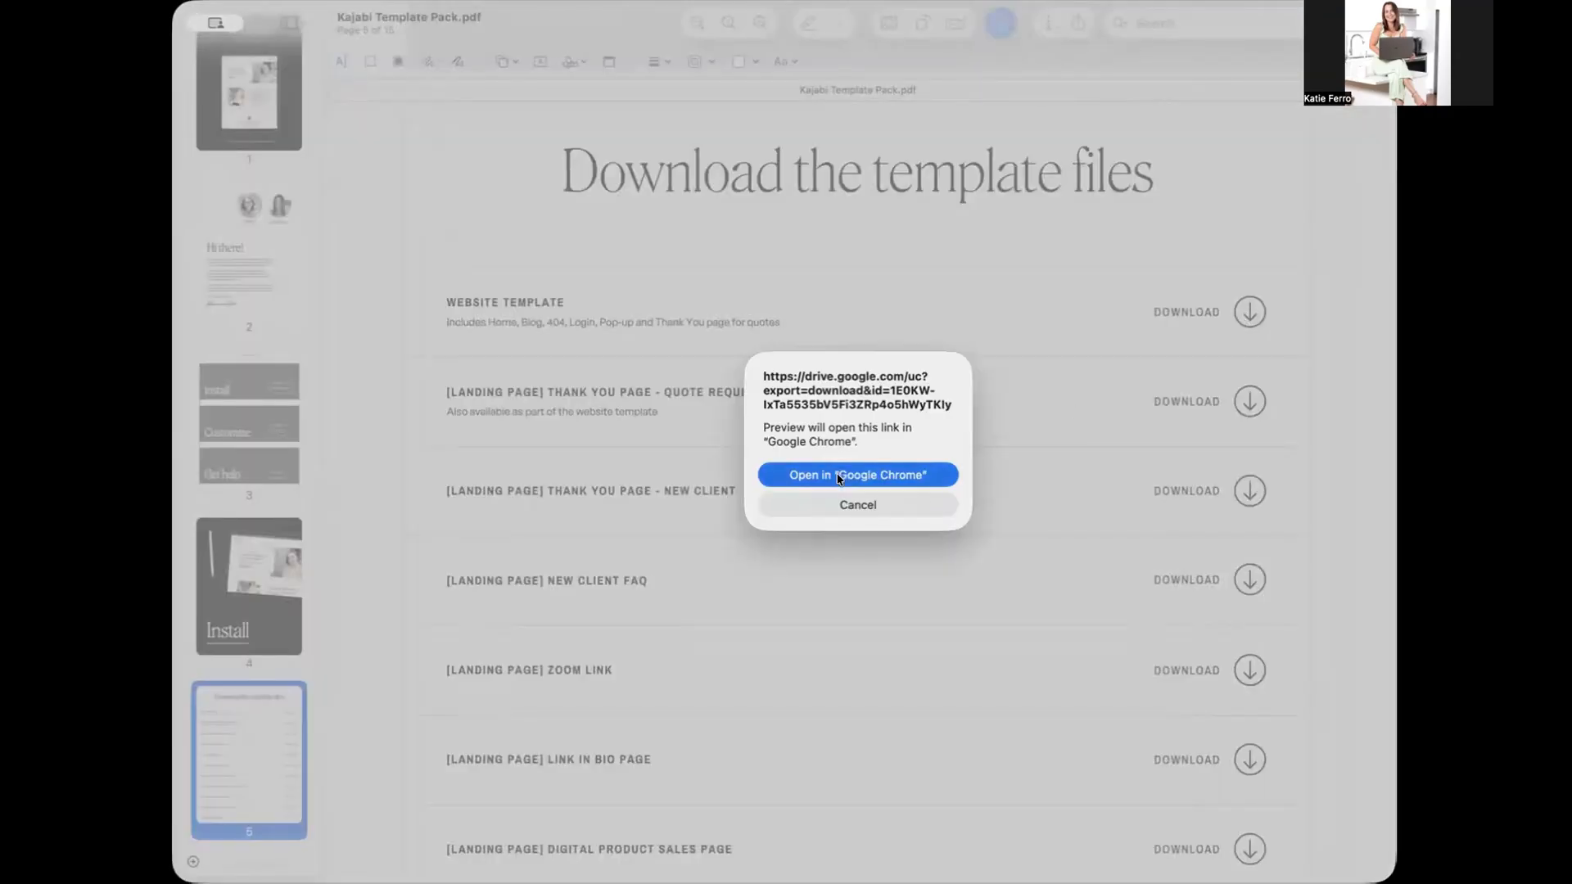
pyautogui.click(839, 477)
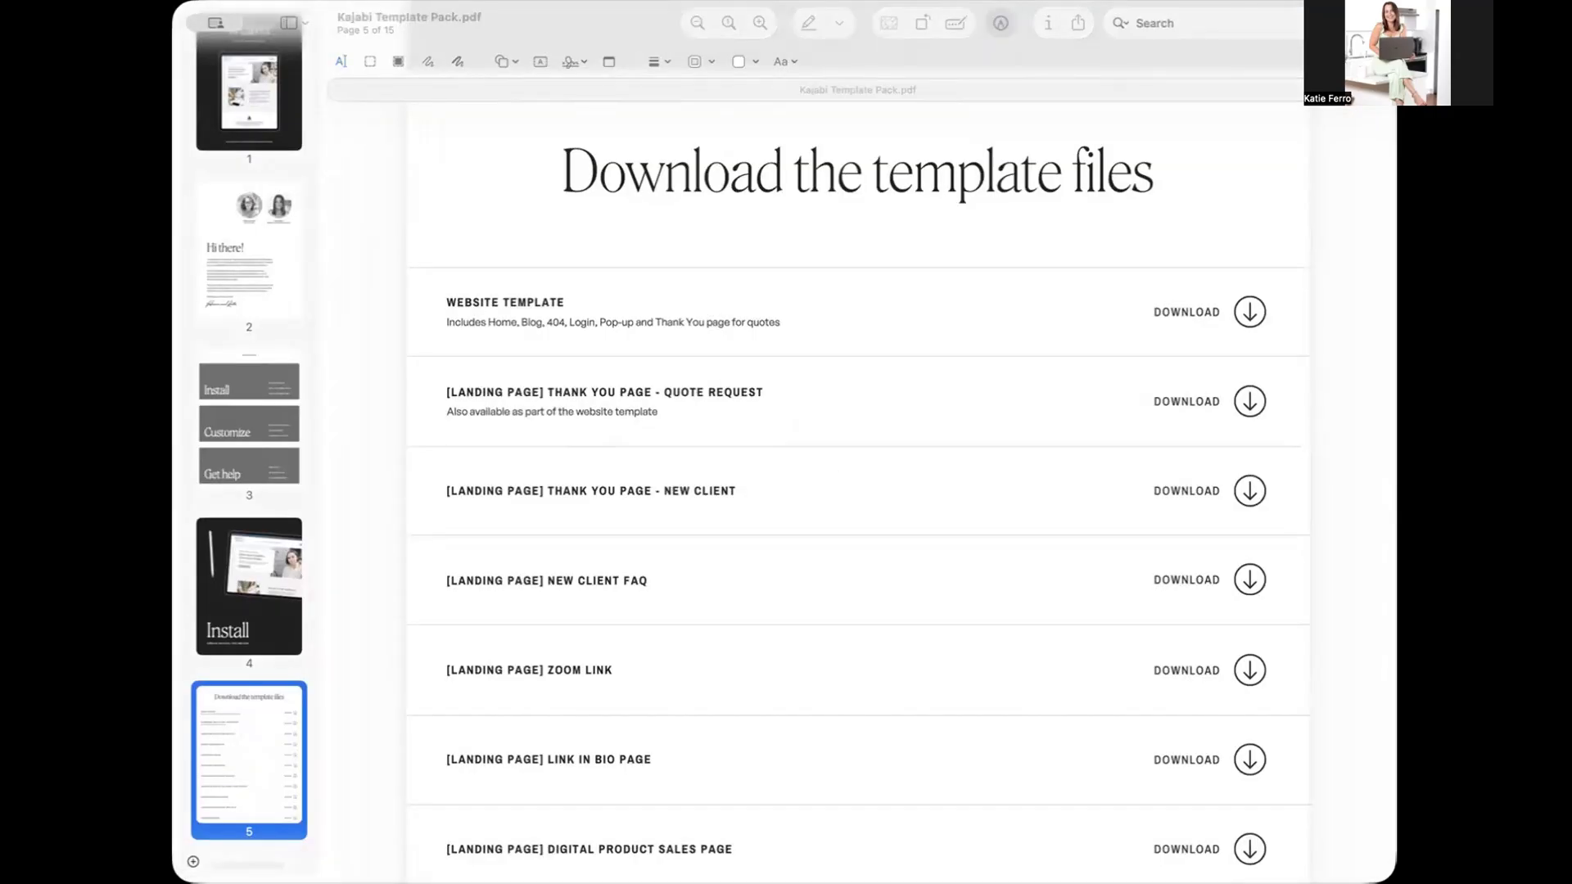
pyautogui.click(186, 298)
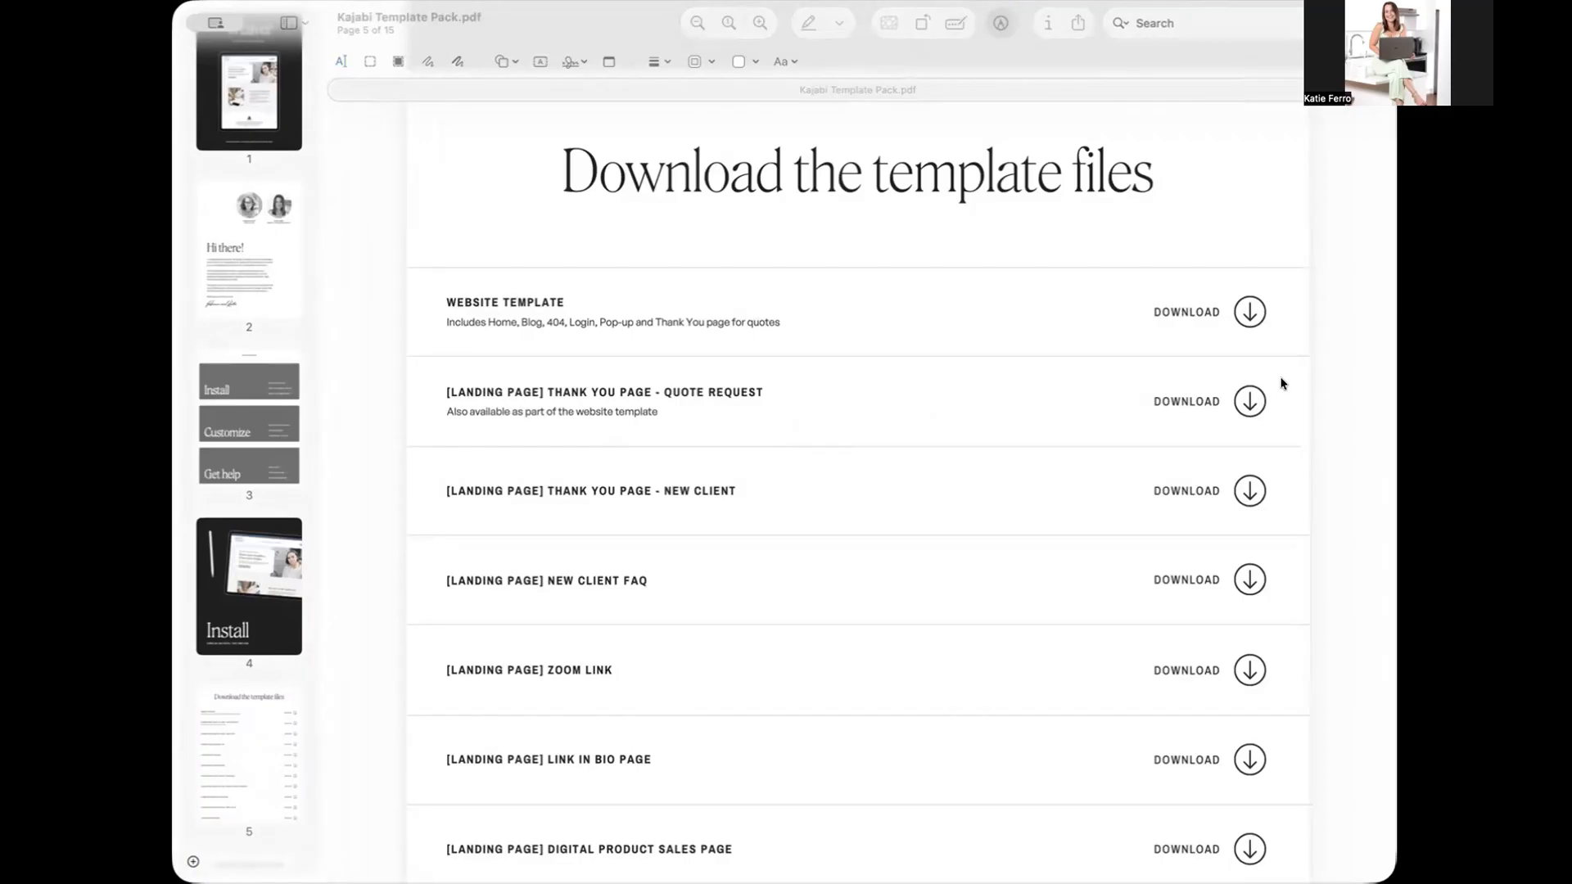
pyautogui.click(1246, 404)
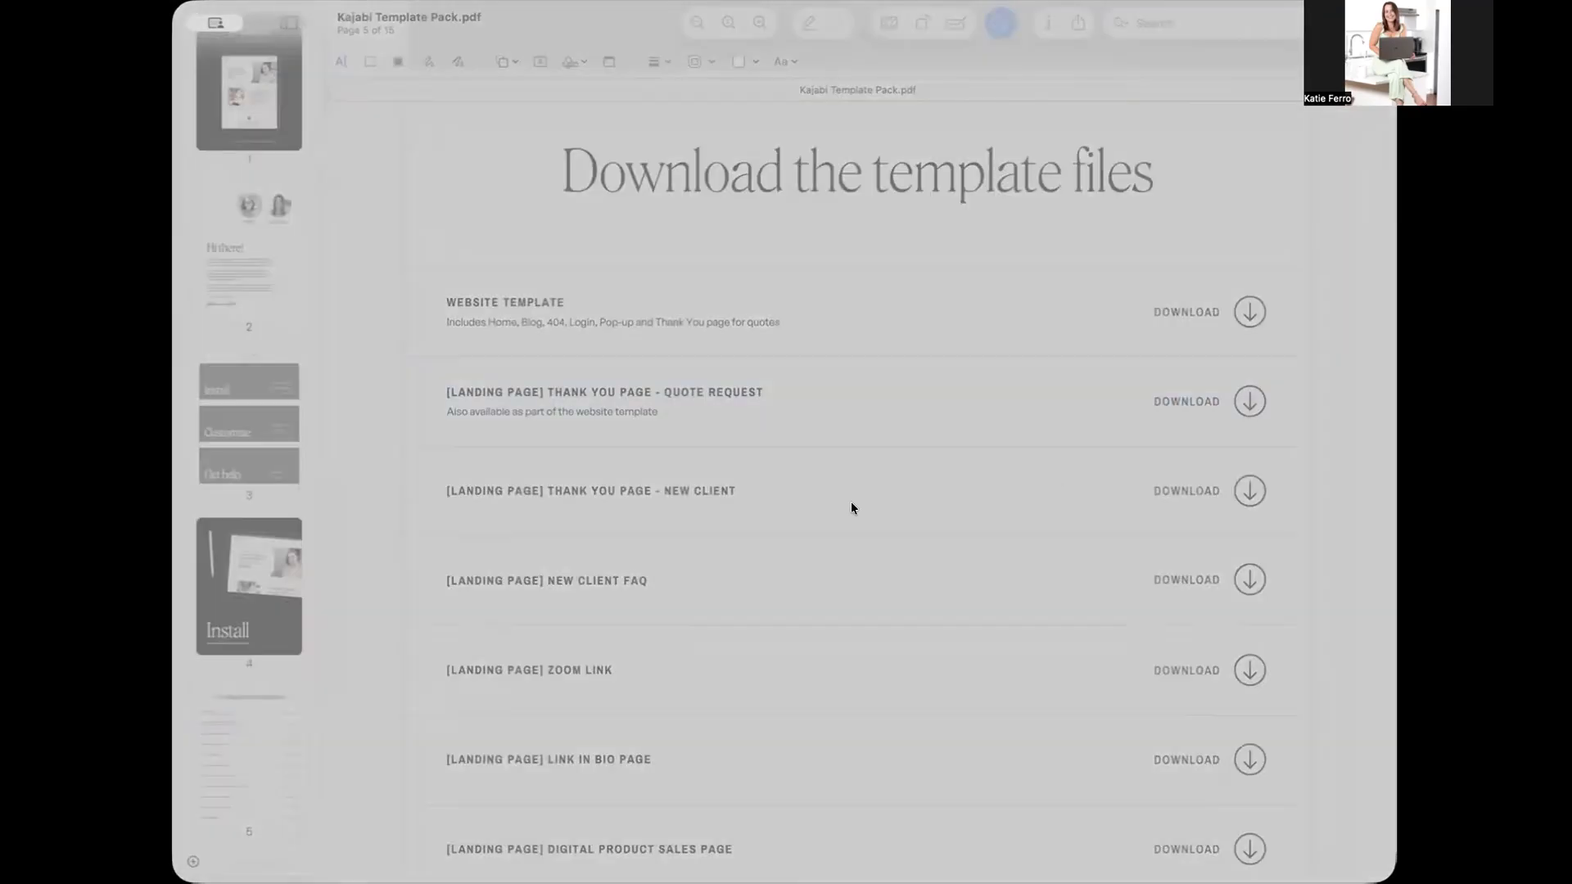
pyautogui.click(847, 476)
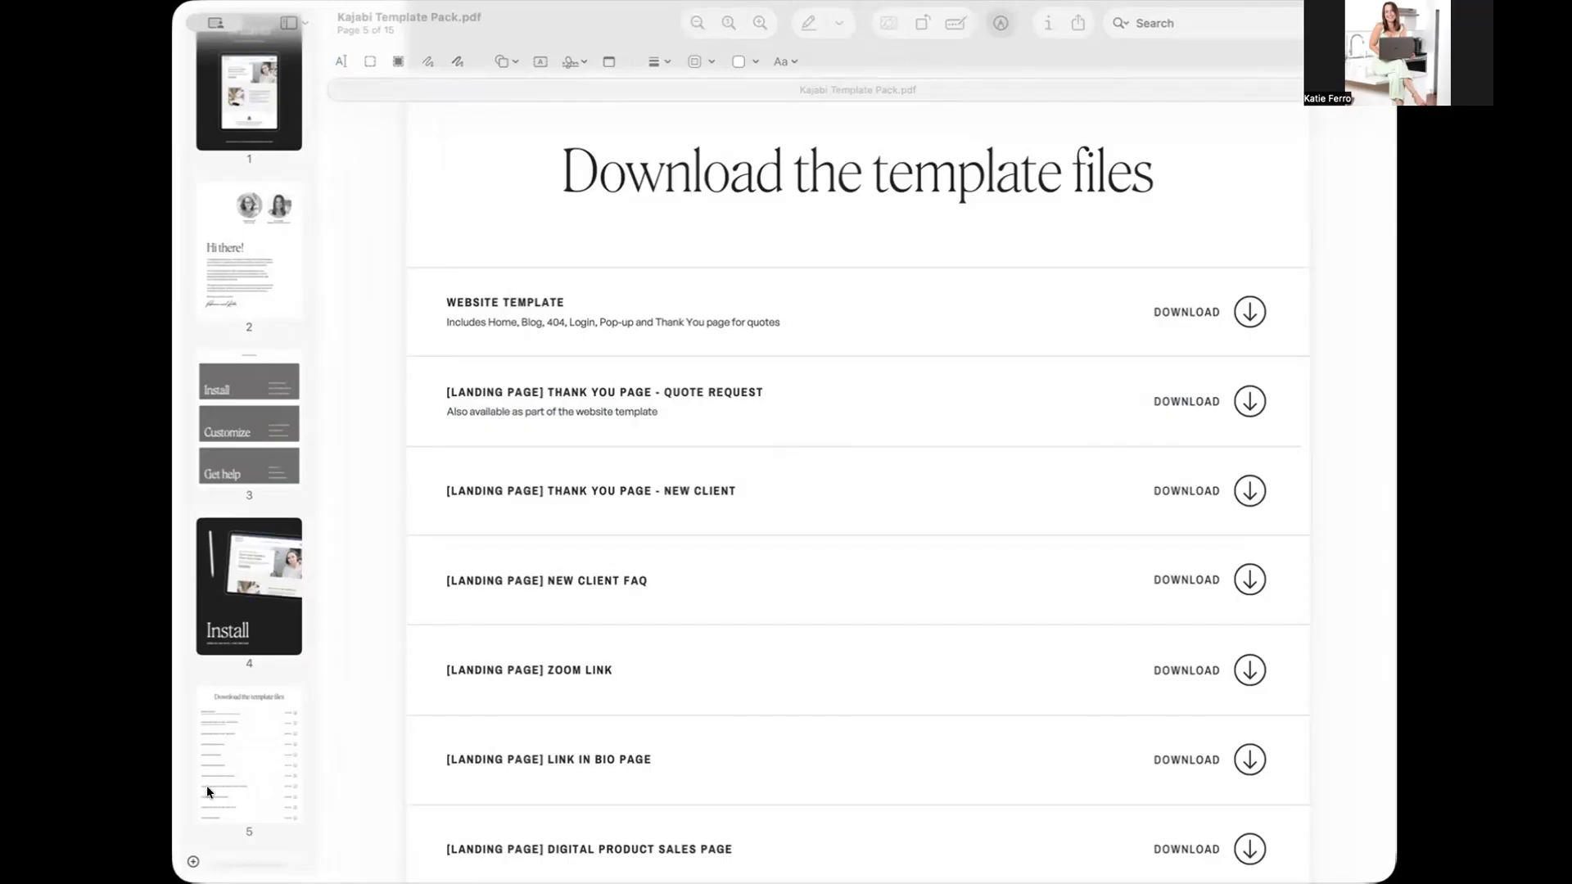
pyautogui.click(269, 719)
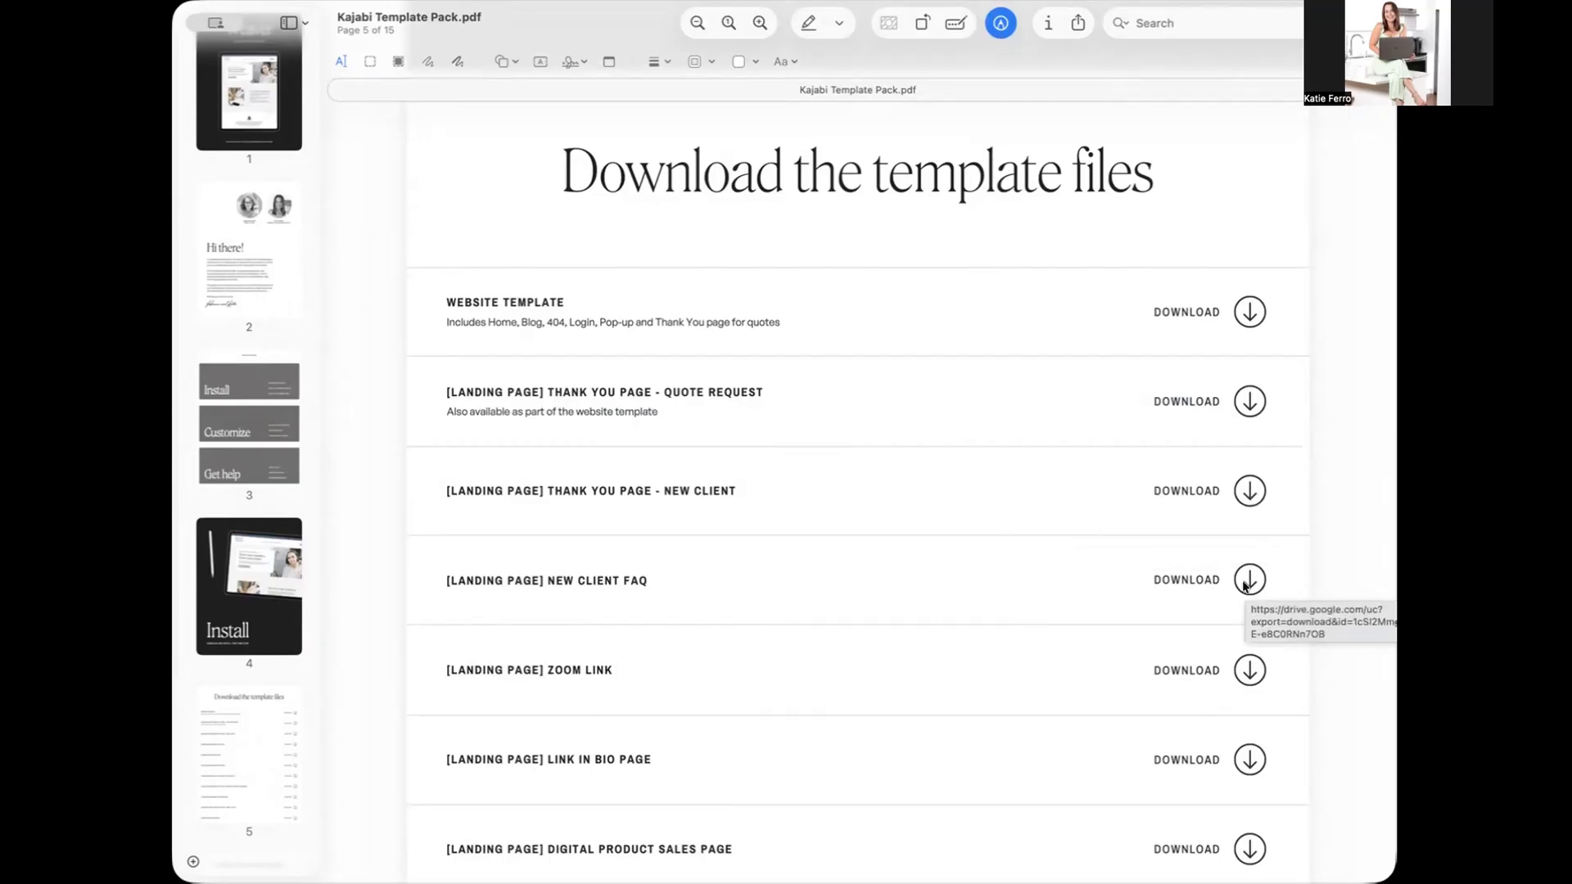
# - Review the remaining landing page downloads and the first two instructions for installing the website template
pyautogui.scroll(-10, 1244, 586)
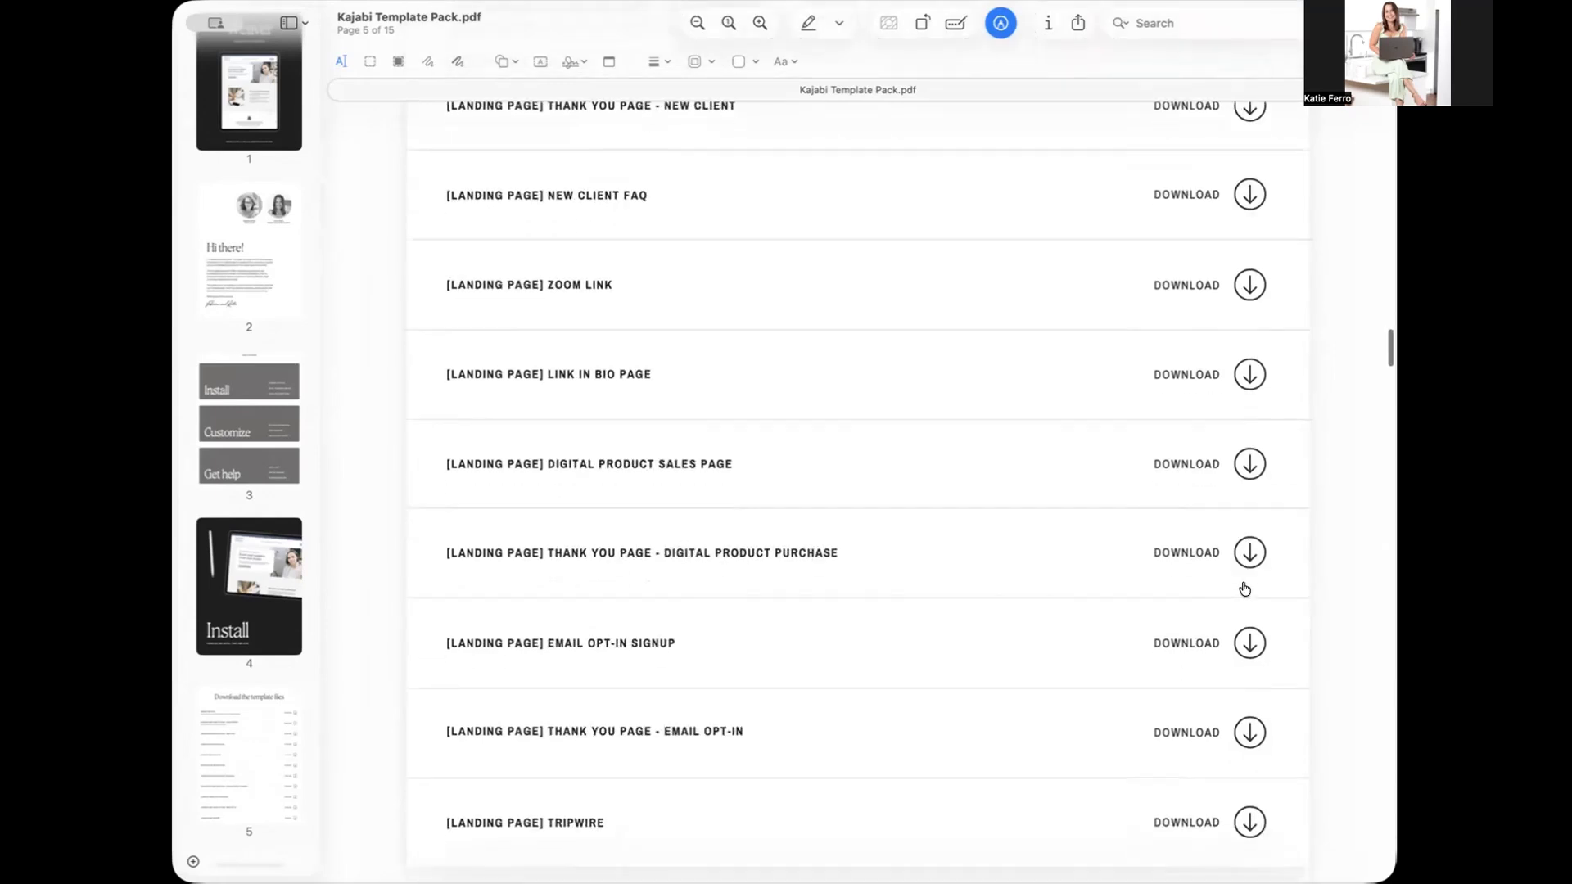
pyautogui.scroll(-9, 1244, 588)
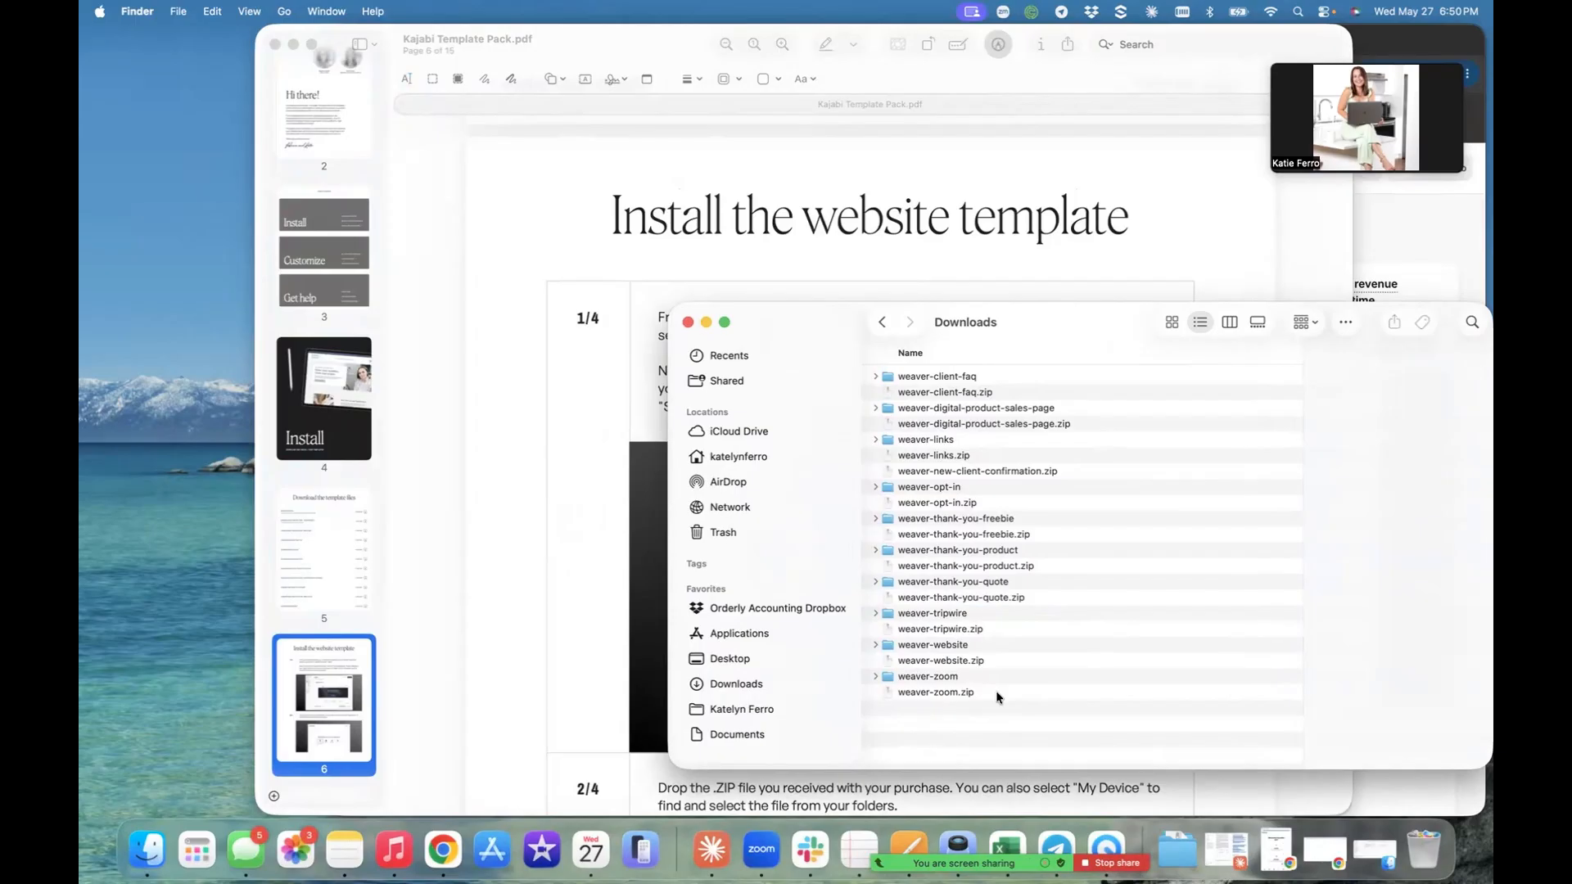
pyautogui.click(544, 327)
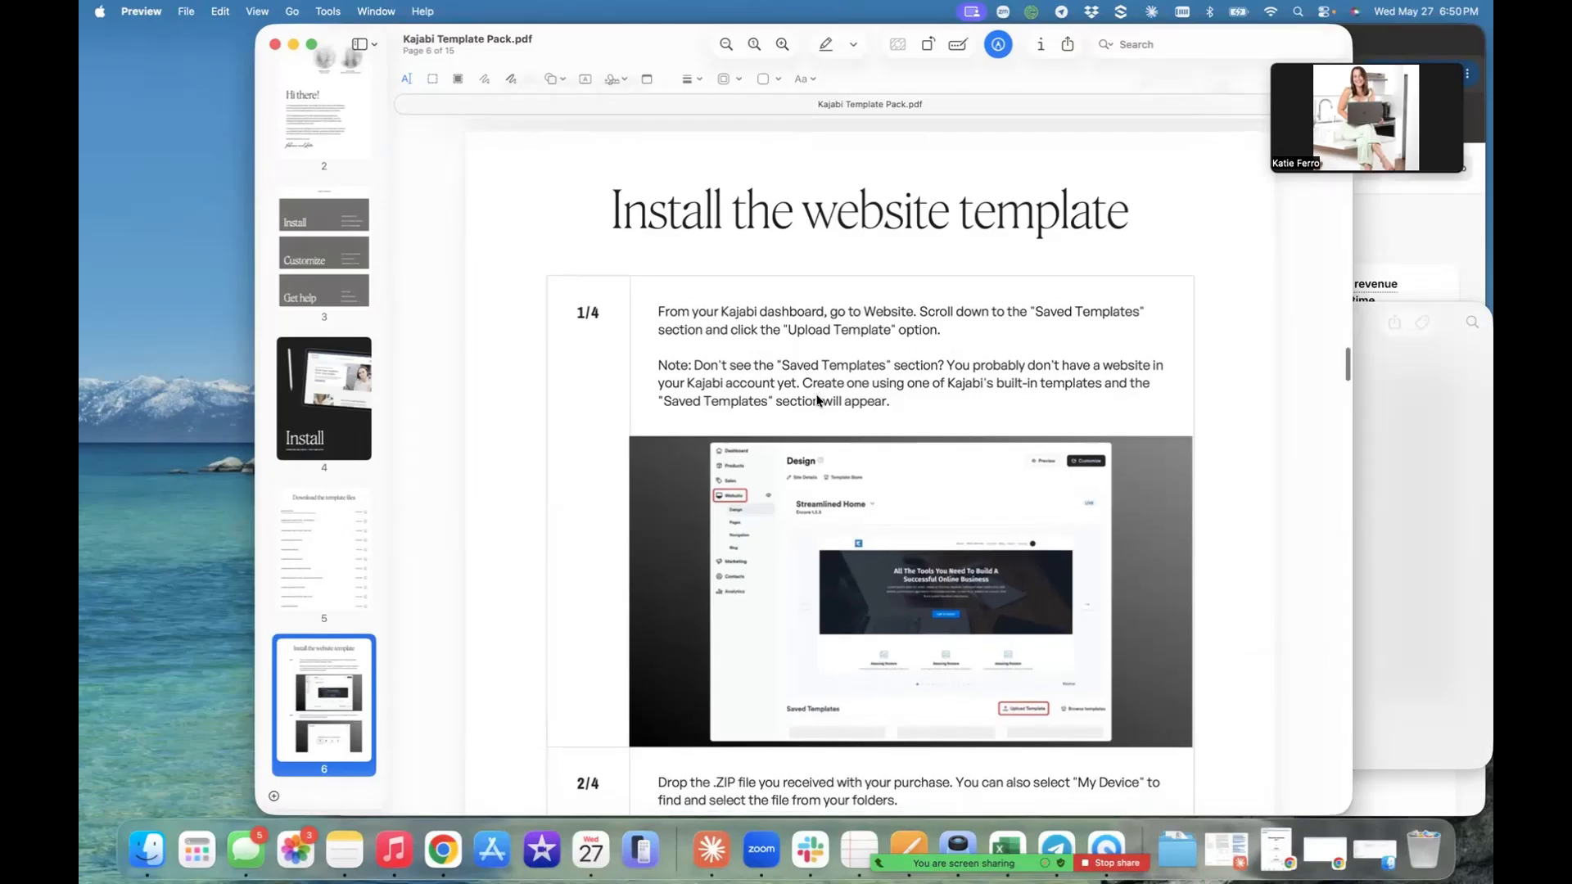
pyautogui.scroll(-5, 816, 399)
pyautogui.scroll(-2, 697, 457)
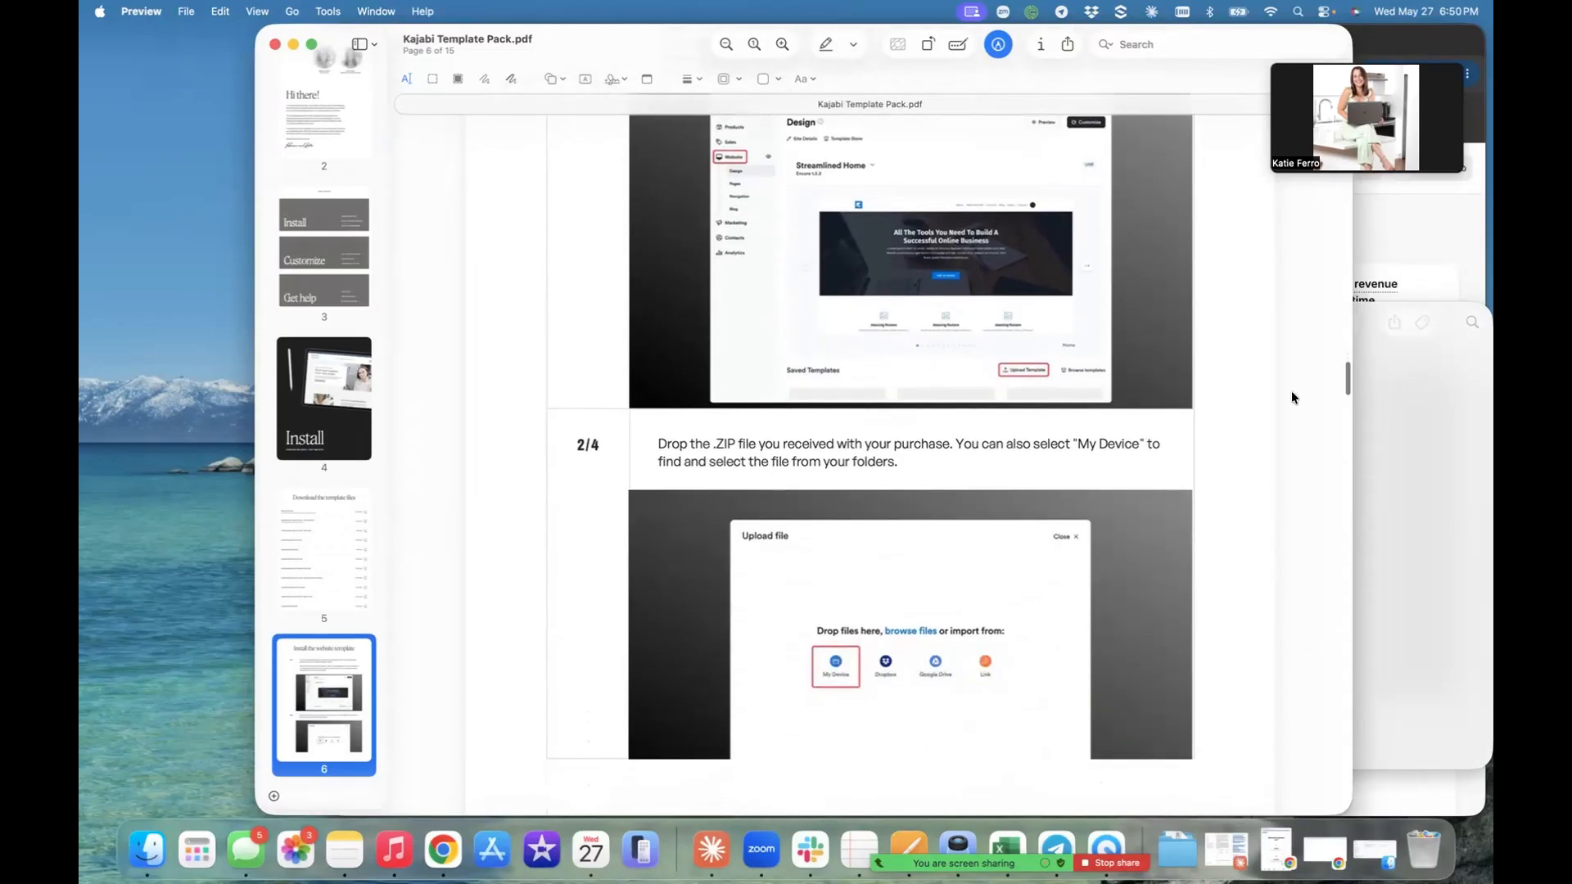
# - Switch to Finder's Downloads folder and check each downloaded Weaver ZIP file, from weaver-client-faq.zip to weaver-zoom.zip
pyautogui.click(1433, 554)
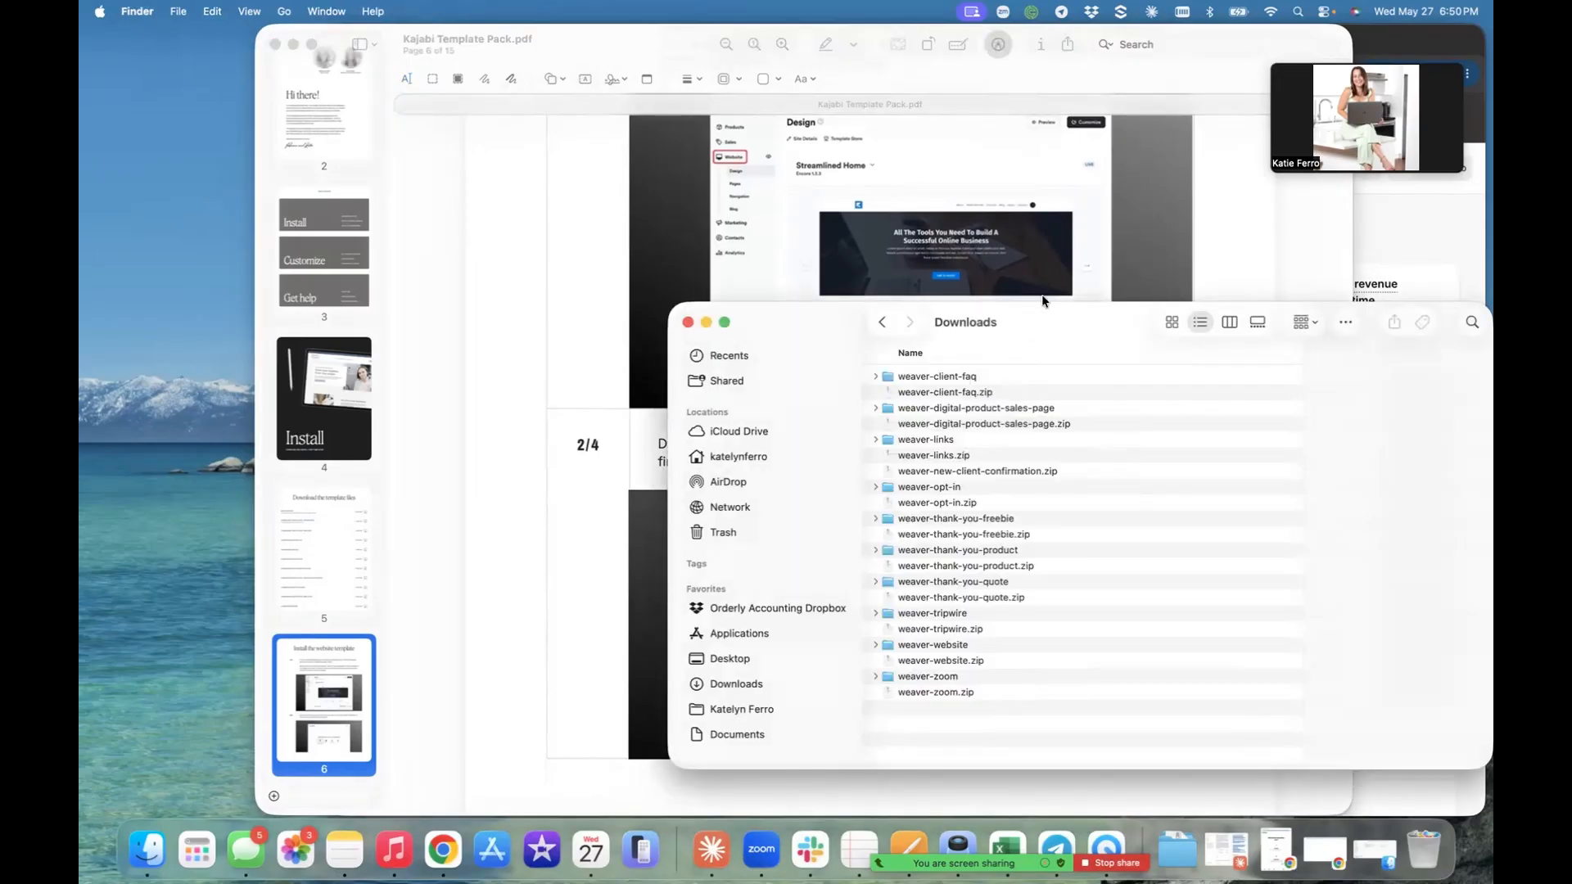
pyautogui.moveTo(1033, 309); pyautogui.dragTo(1023, 236)
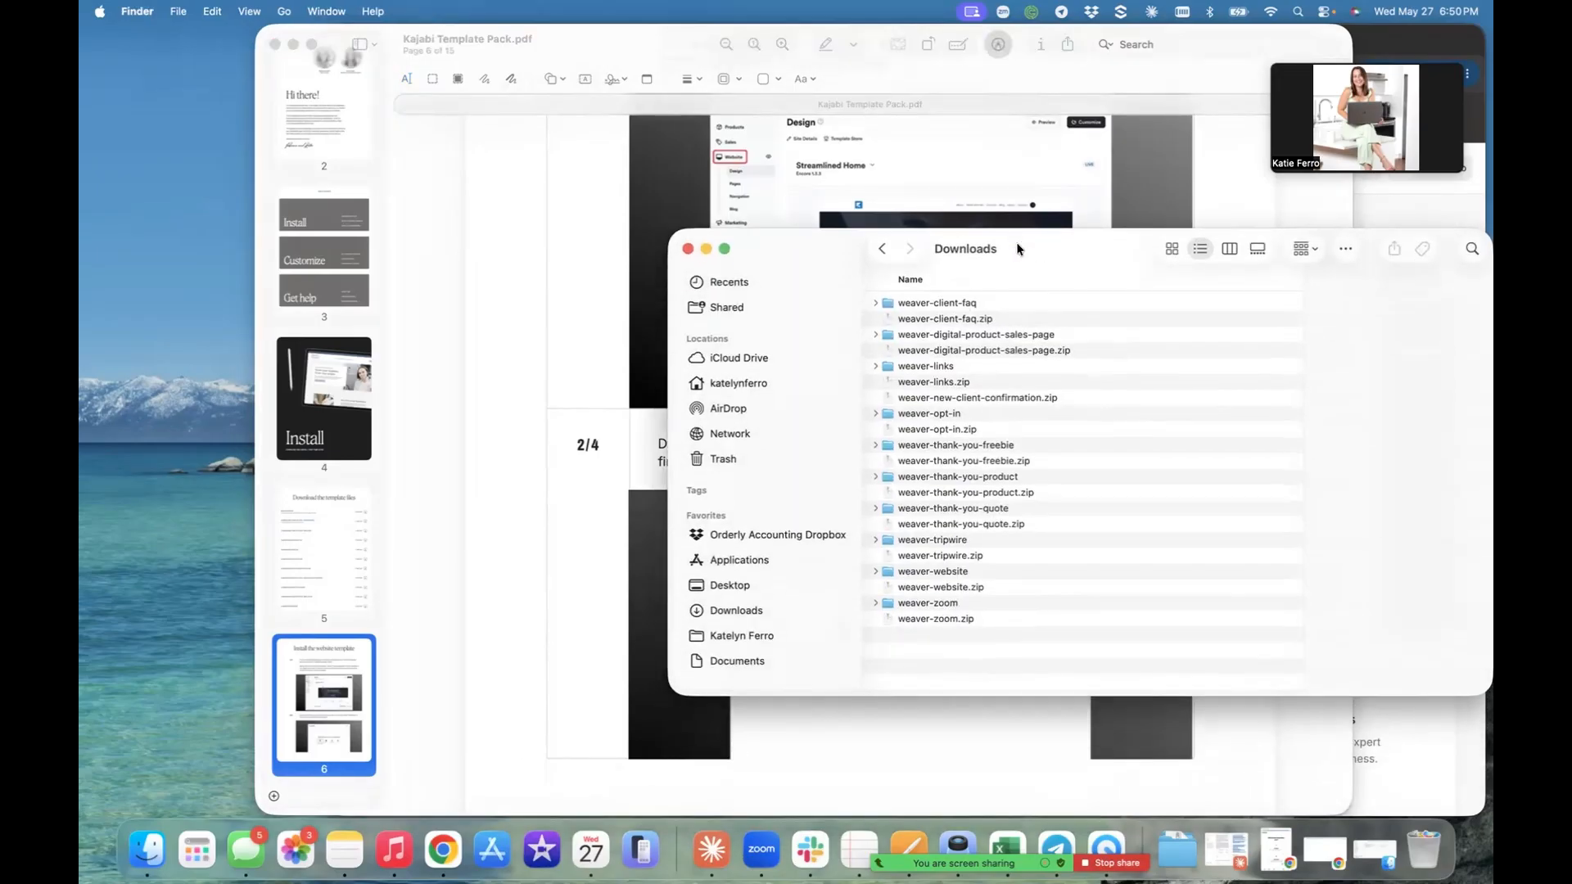
pyautogui.click(952, 321)
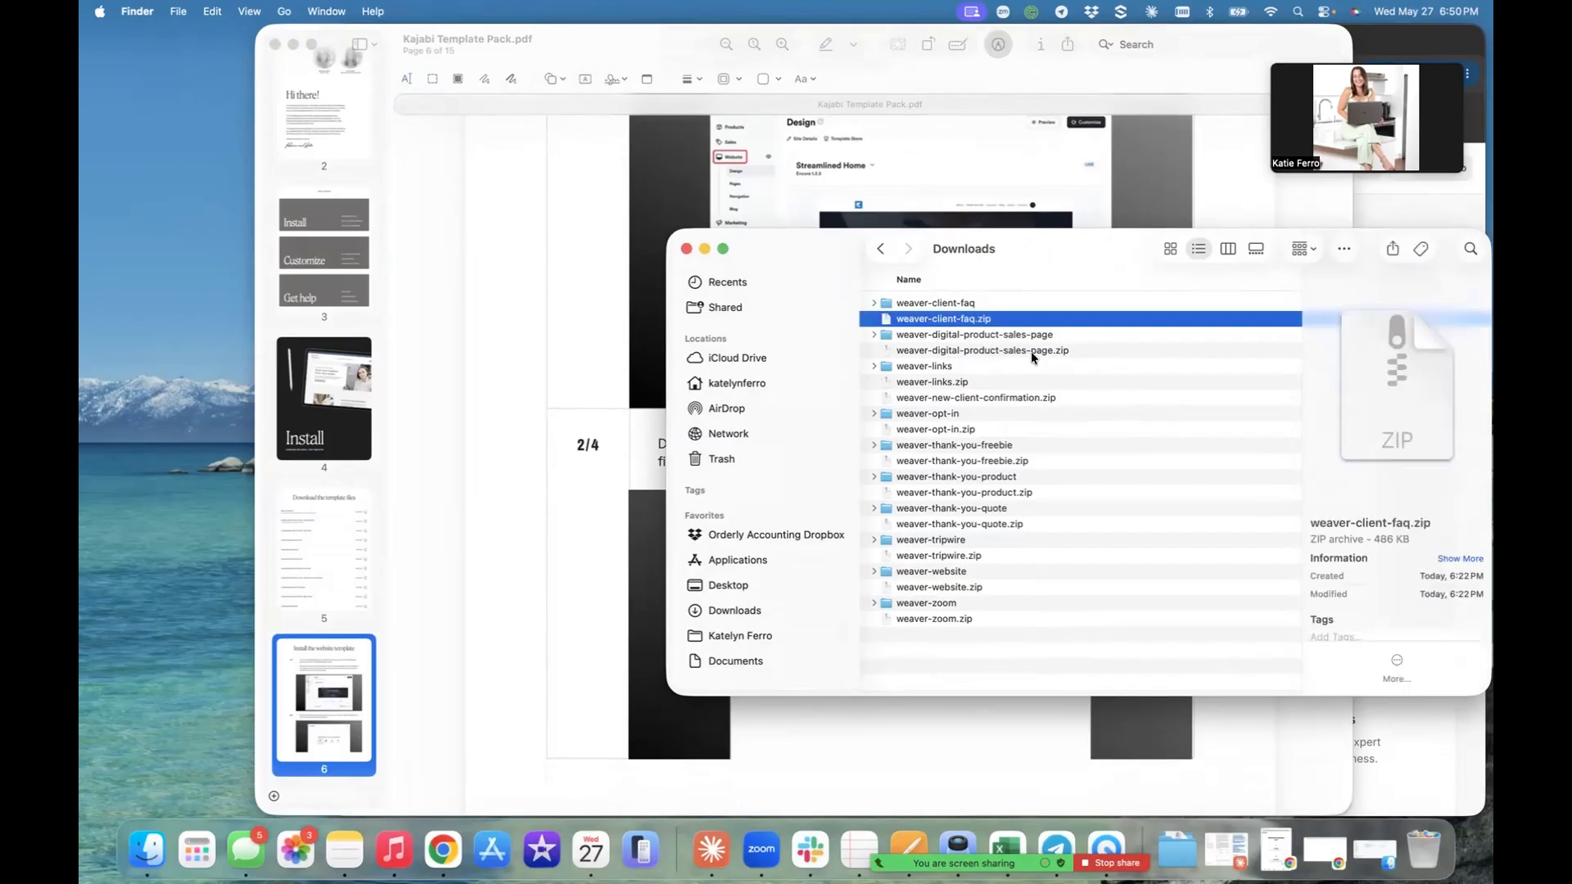
pyautogui.click(1030, 351)
pyautogui.click(955, 382)
pyautogui.click(975, 399)
pyautogui.click(953, 430)
pyautogui.click(1015, 463)
pyautogui.click(1015, 495)
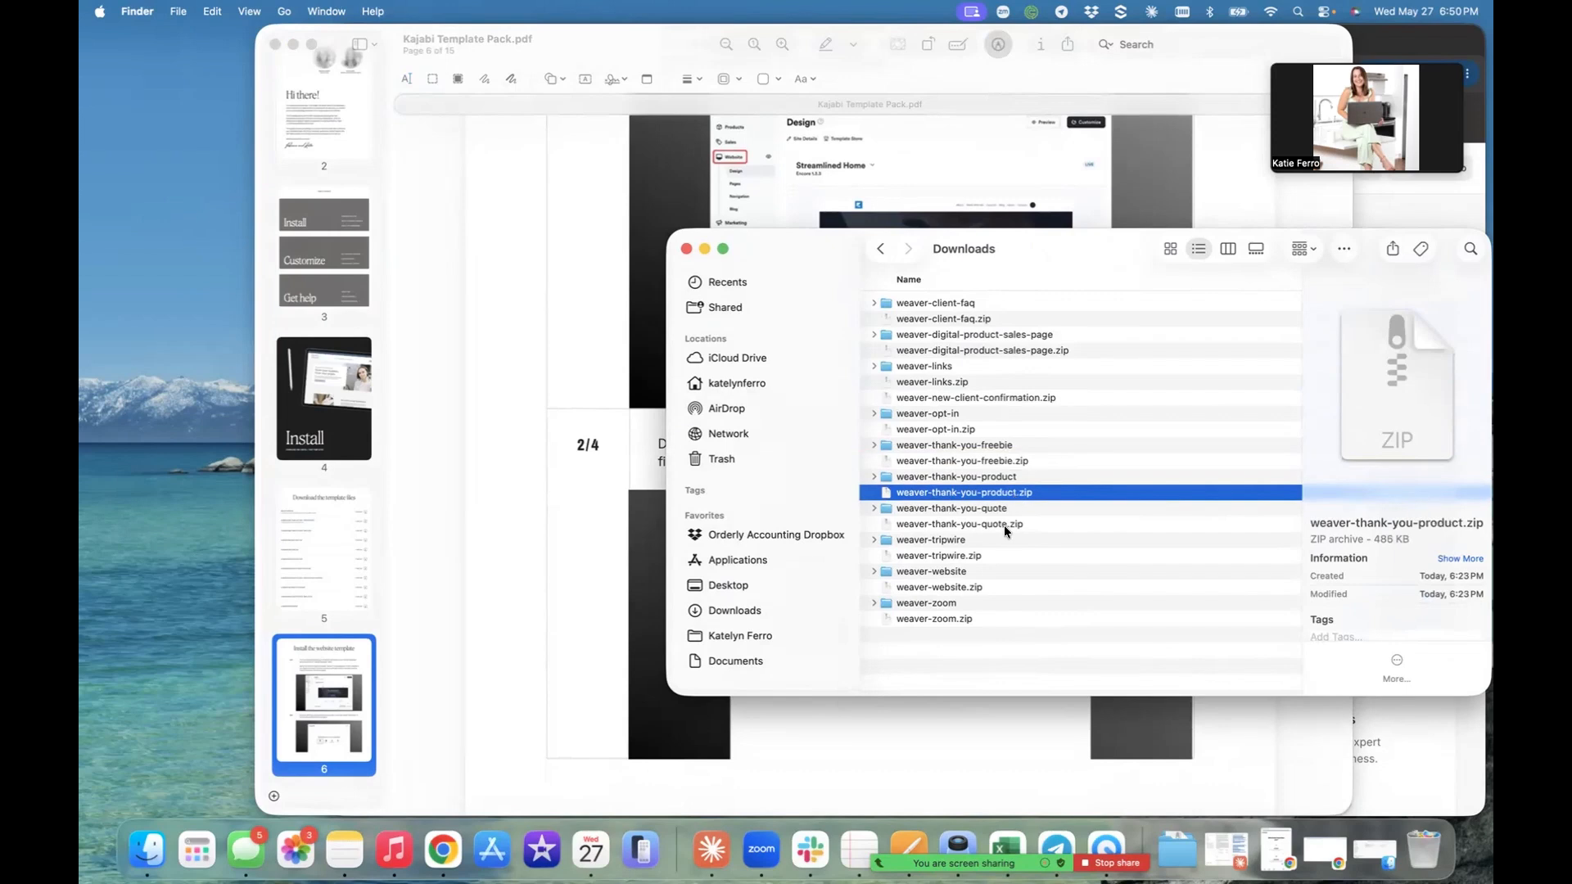
pyautogui.click(1004, 524)
pyautogui.click(963, 558)
pyautogui.click(958, 588)
pyautogui.click(957, 621)
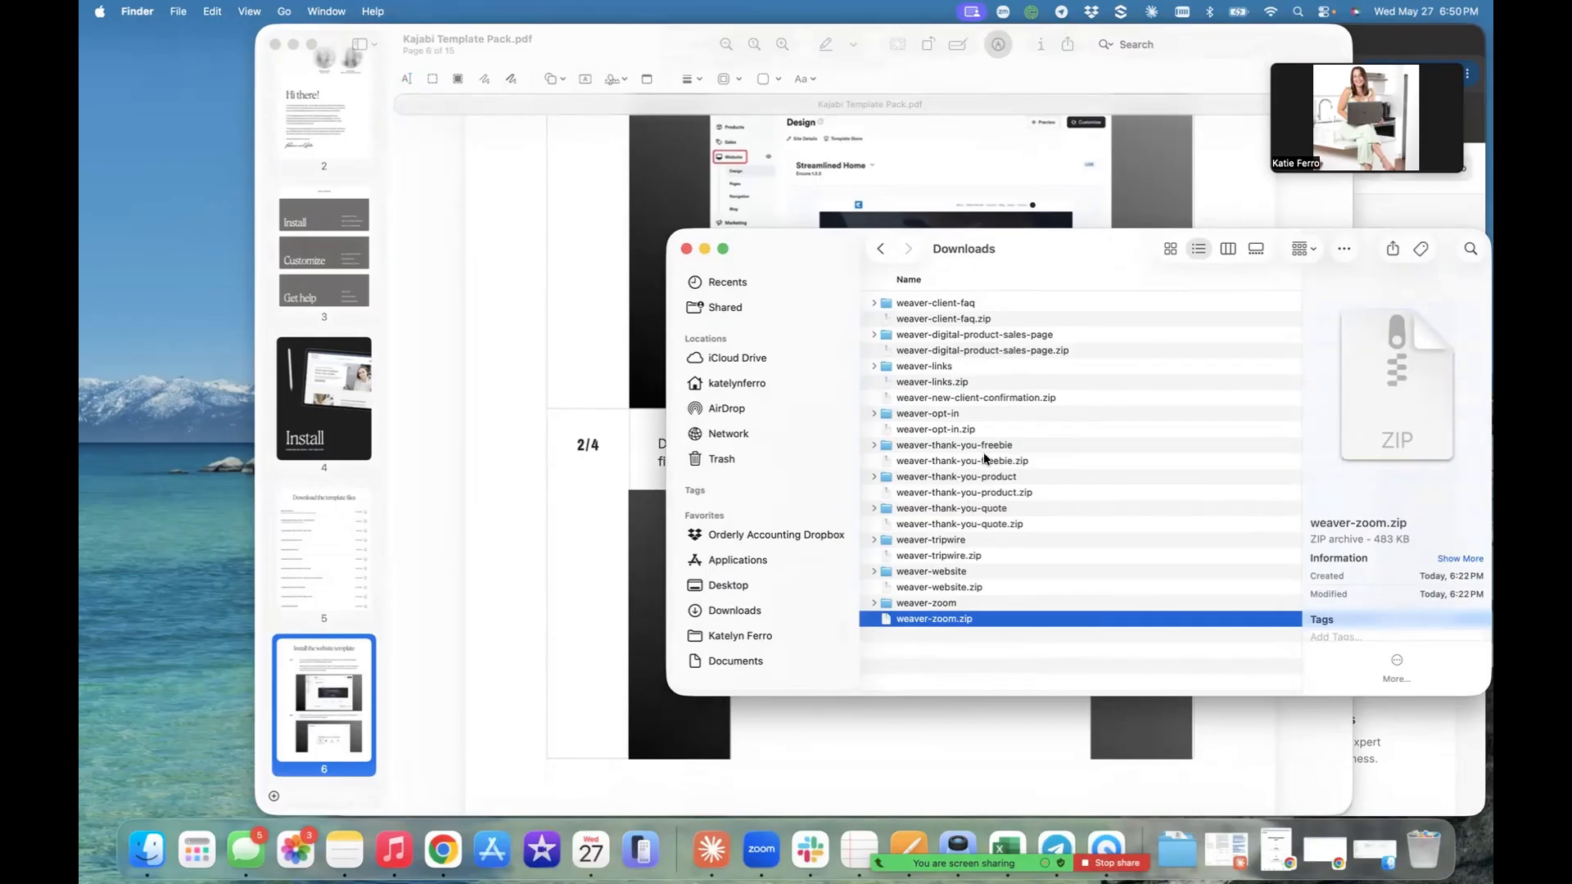
# - Return to the PDF guide in Preview, reread the website template installation instructions, and move its window to expose the browser
pyautogui.click(514, 488)
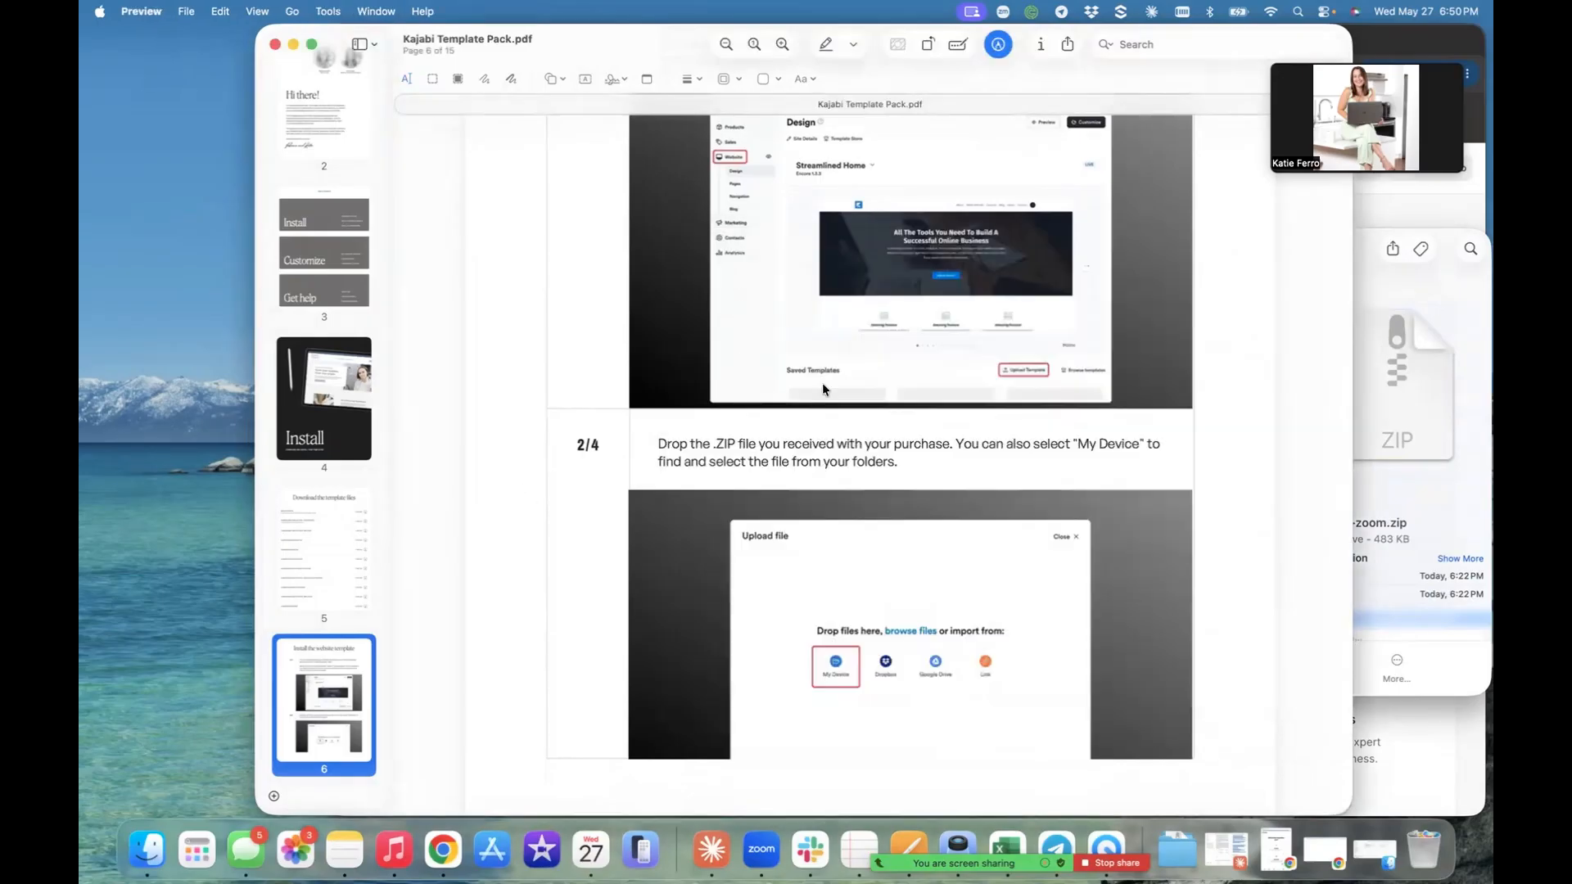
pyautogui.scroll(10, 822, 381)
pyautogui.scroll(-3, 822, 381)
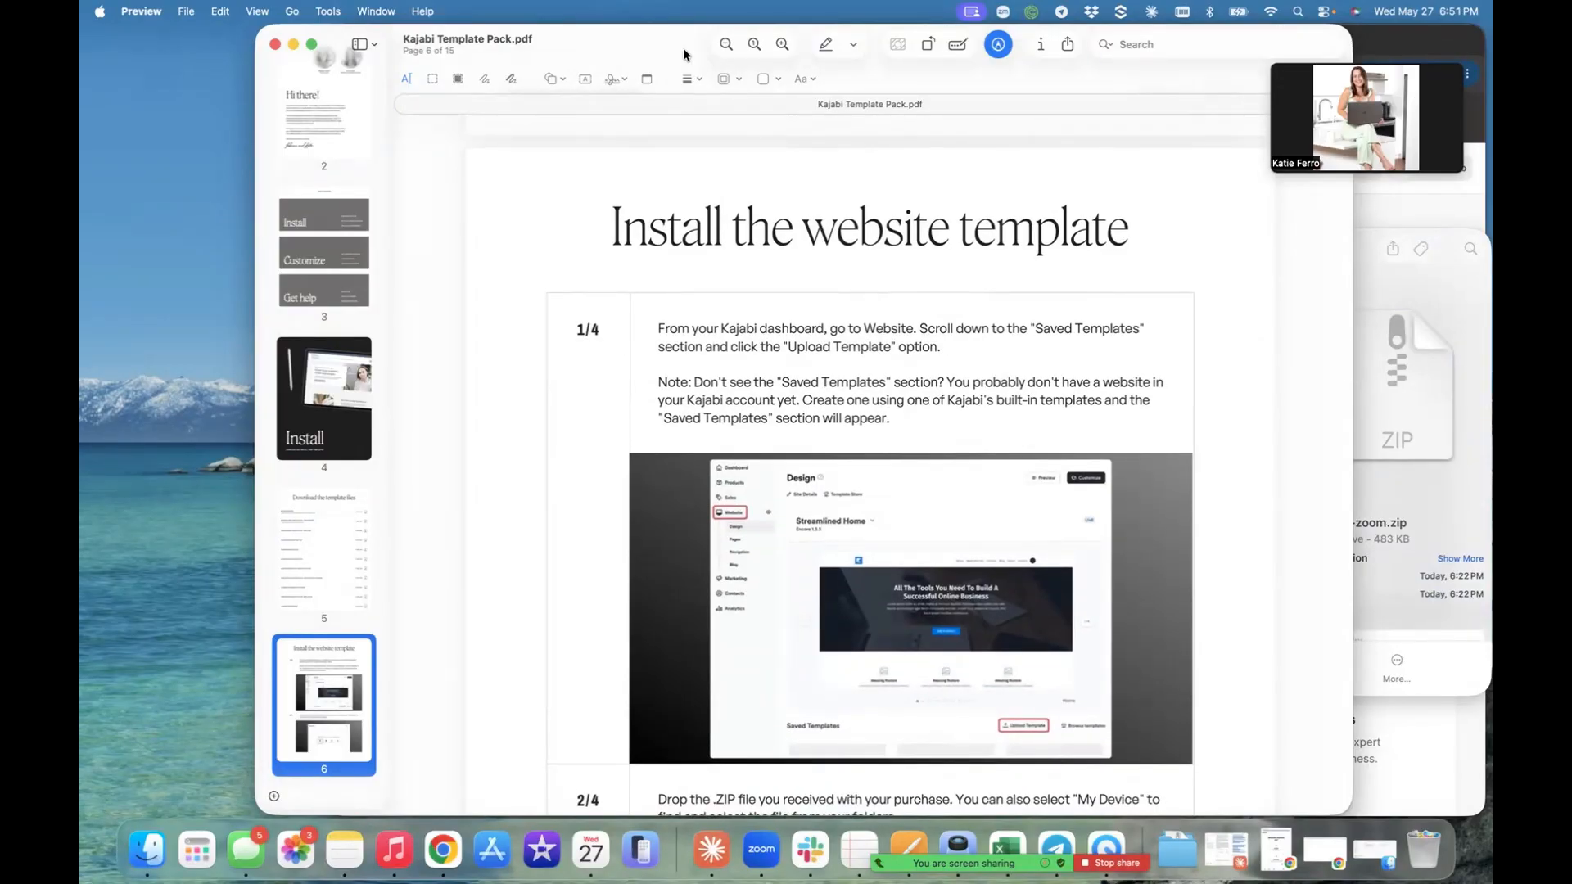
pyautogui.moveTo(586, 32); pyautogui.dragTo(471, 32)
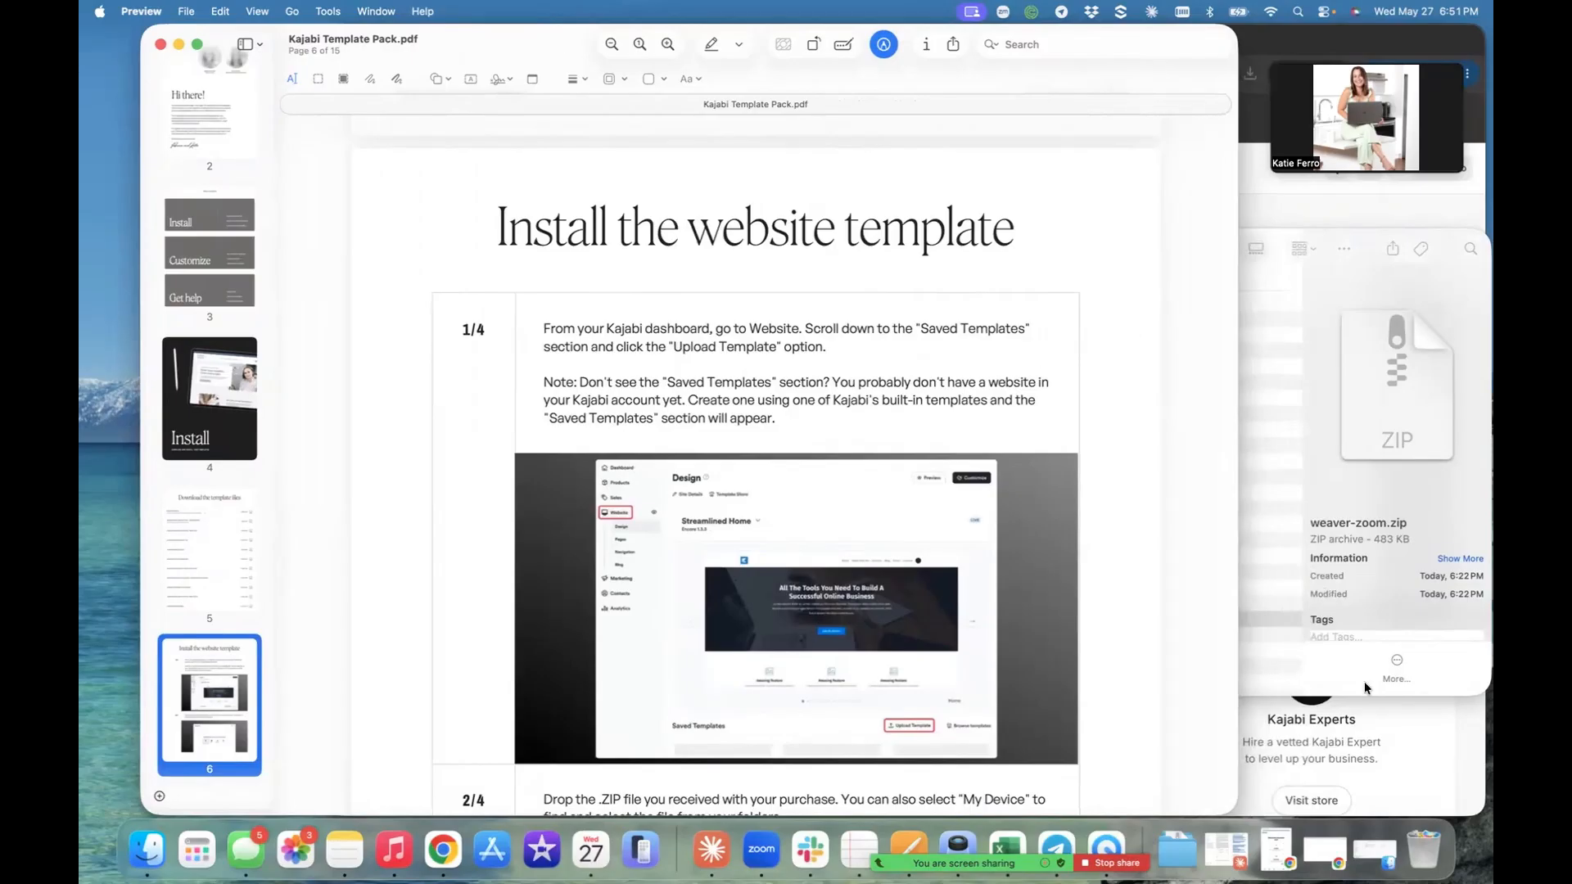
pyautogui.click(1388, 739)
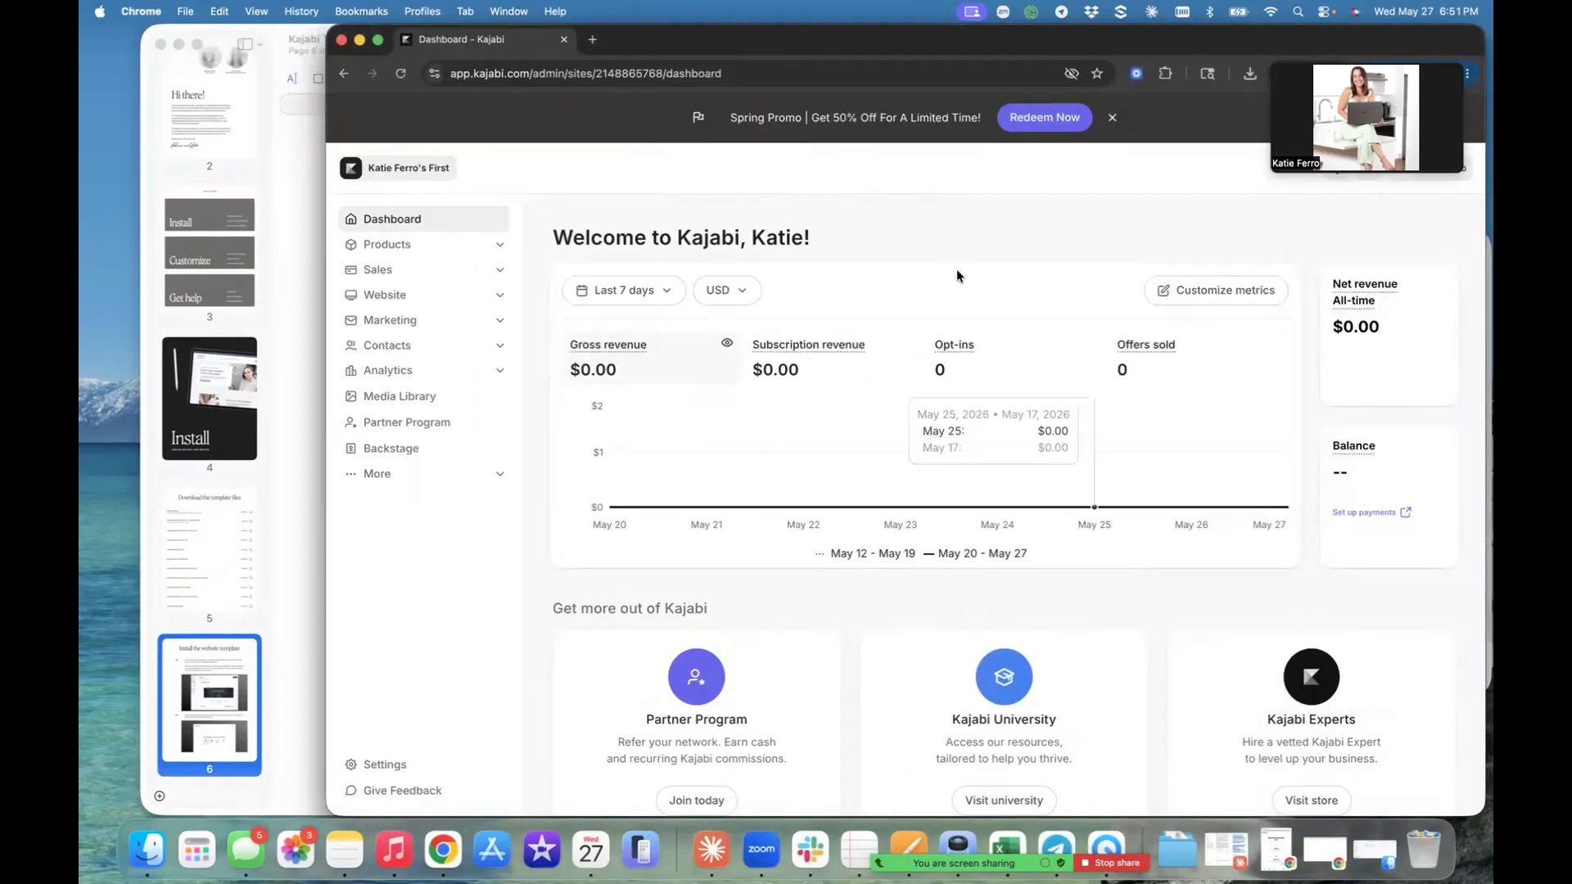
pyautogui.click(308, 201)
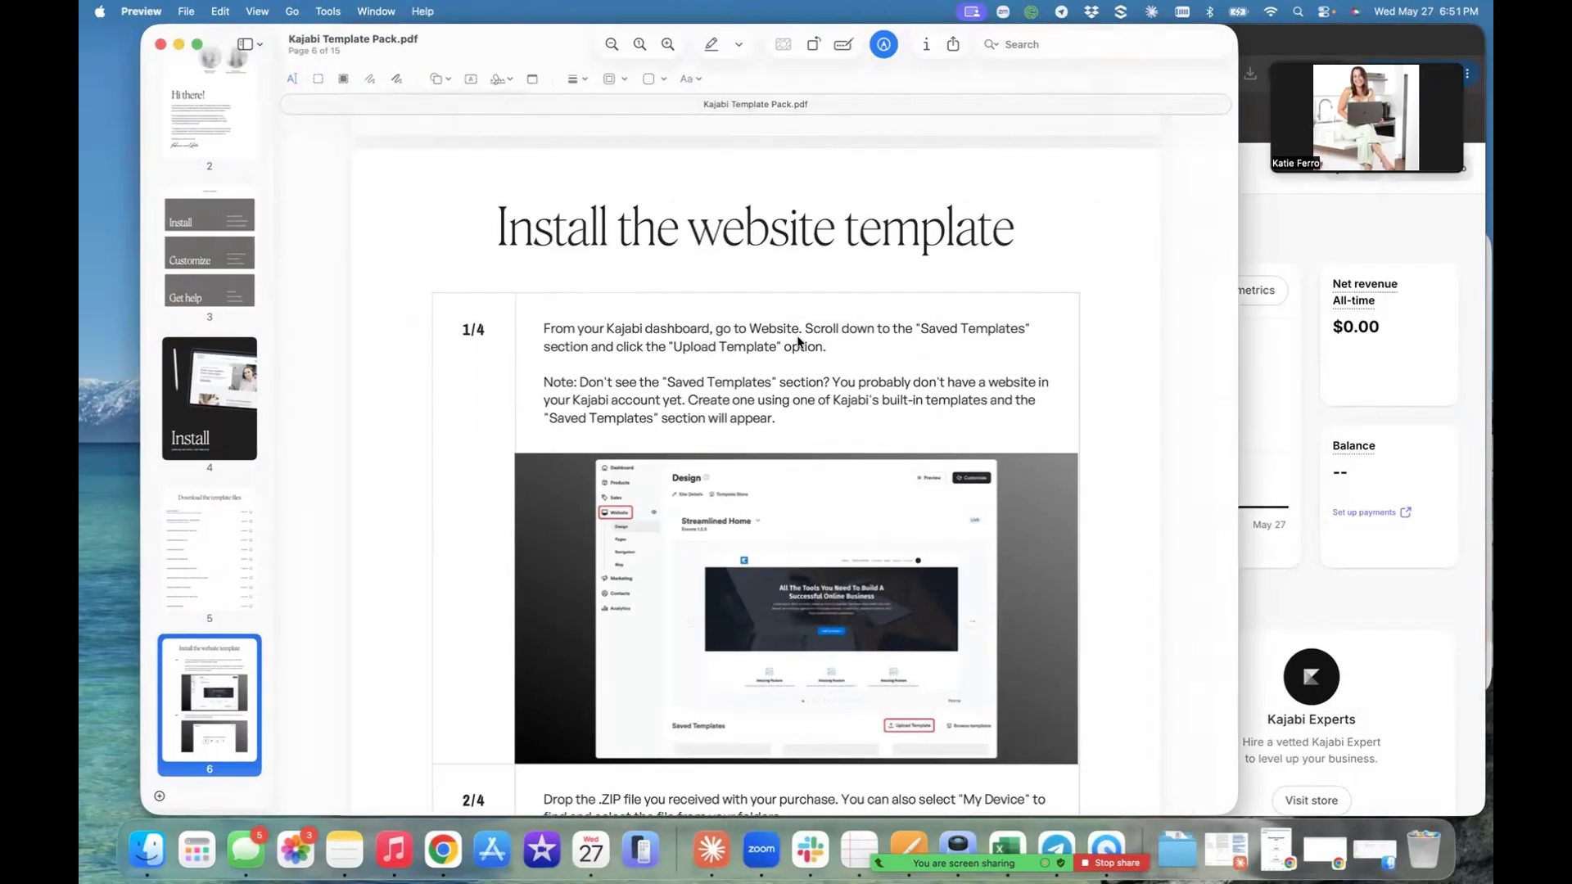
# - Switch to Kajabi in Chrome, open the Website Design page, and find the Upload Template option under Saved Templates
pyautogui.click(1251, 412)
pyautogui.click(446, 296)
pyautogui.click(373, 332)
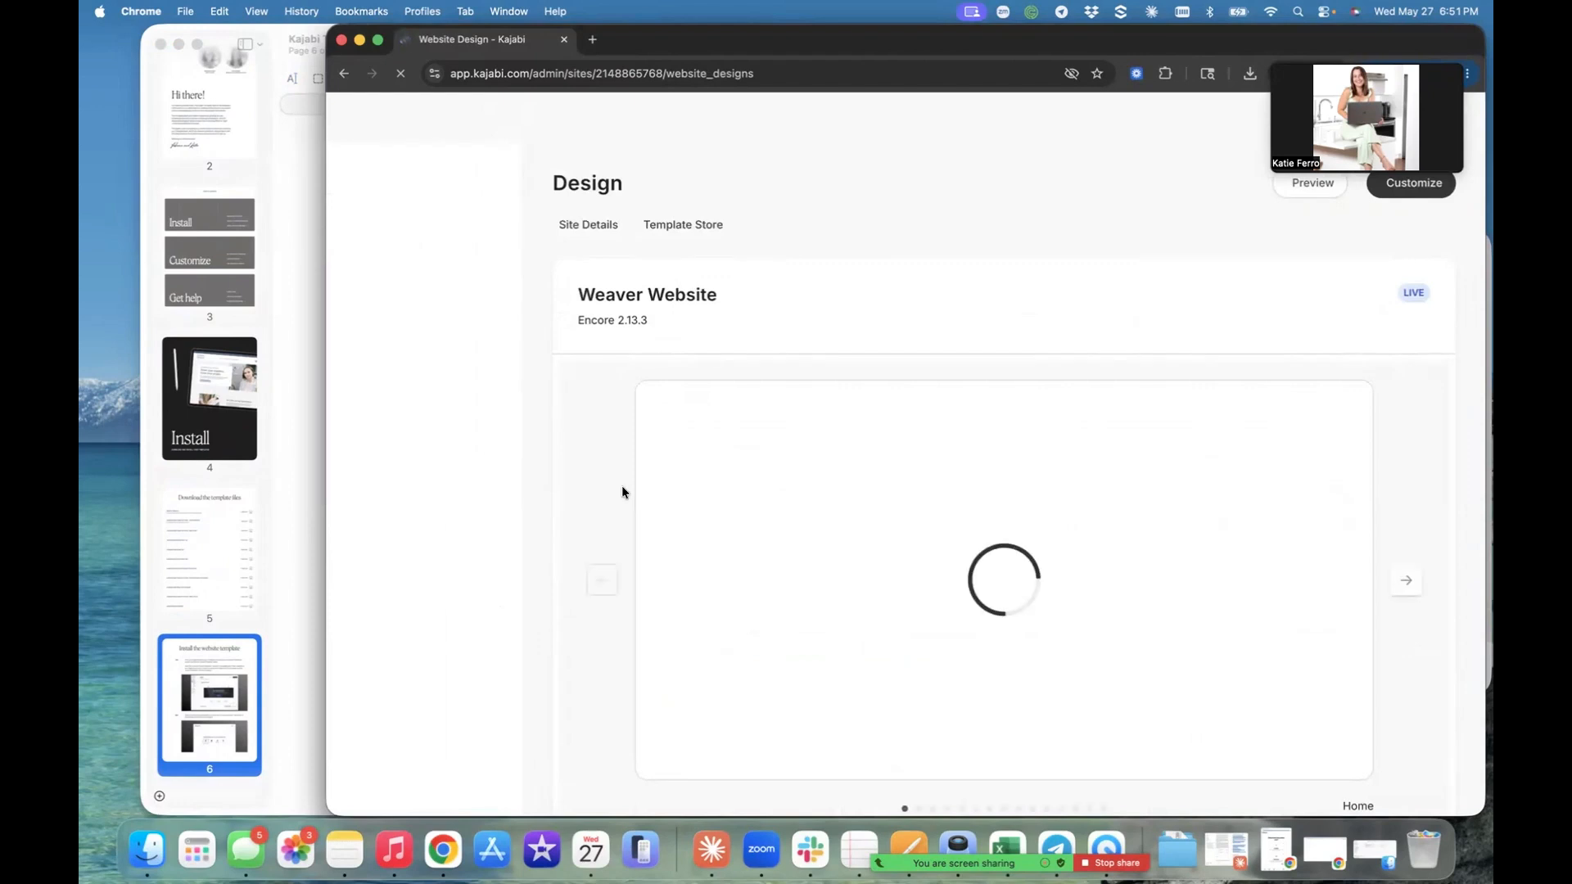
pyautogui.scroll(-4, 601, 557)
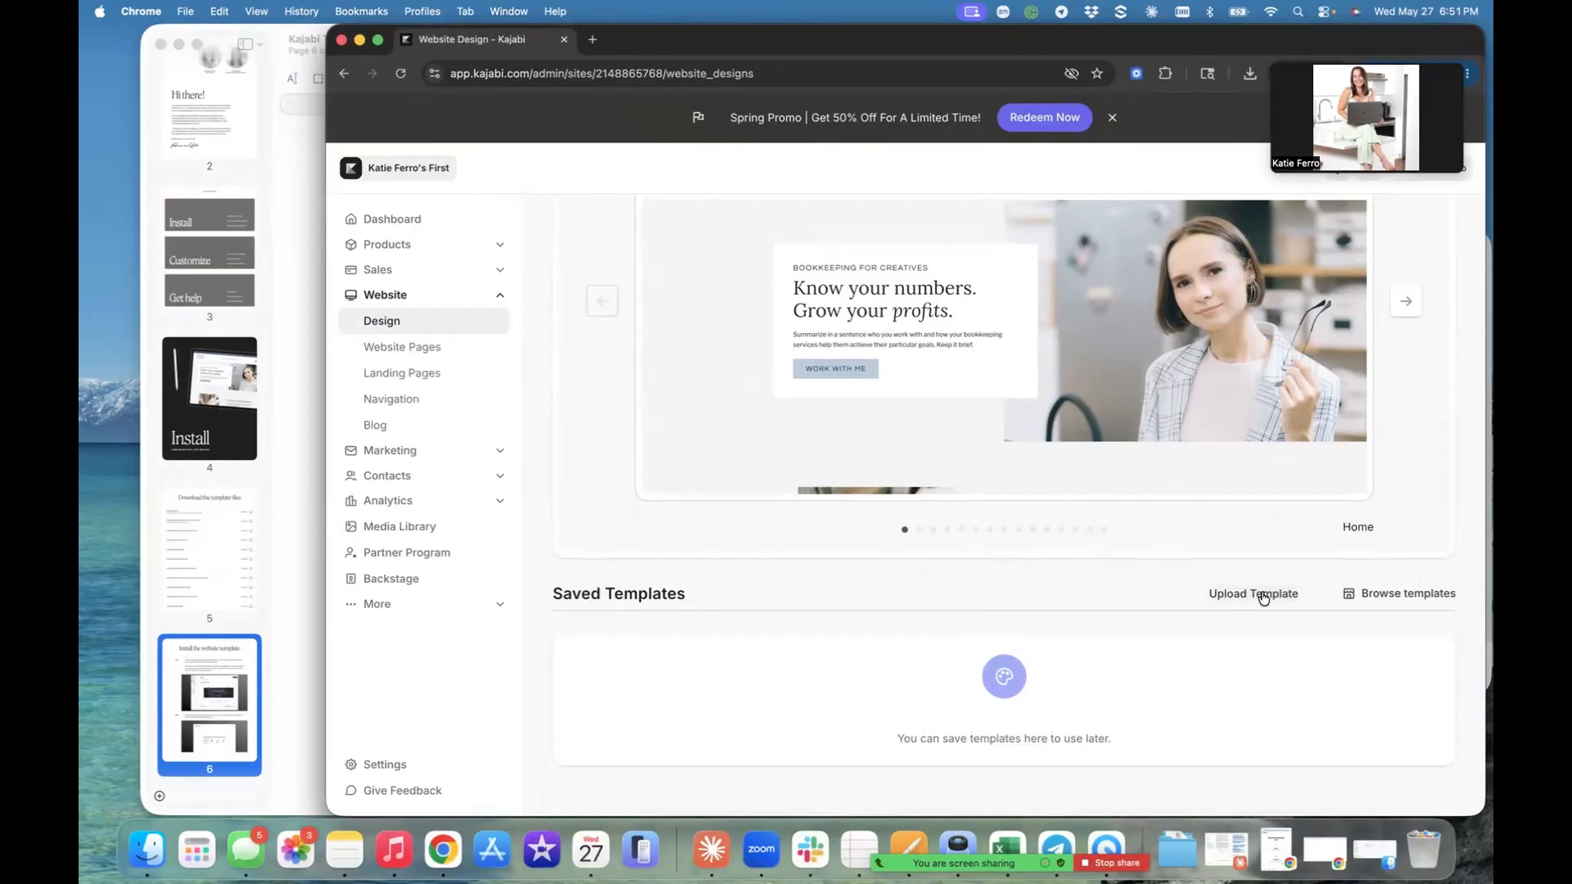
pyautogui.scroll(5, 1263, 599)
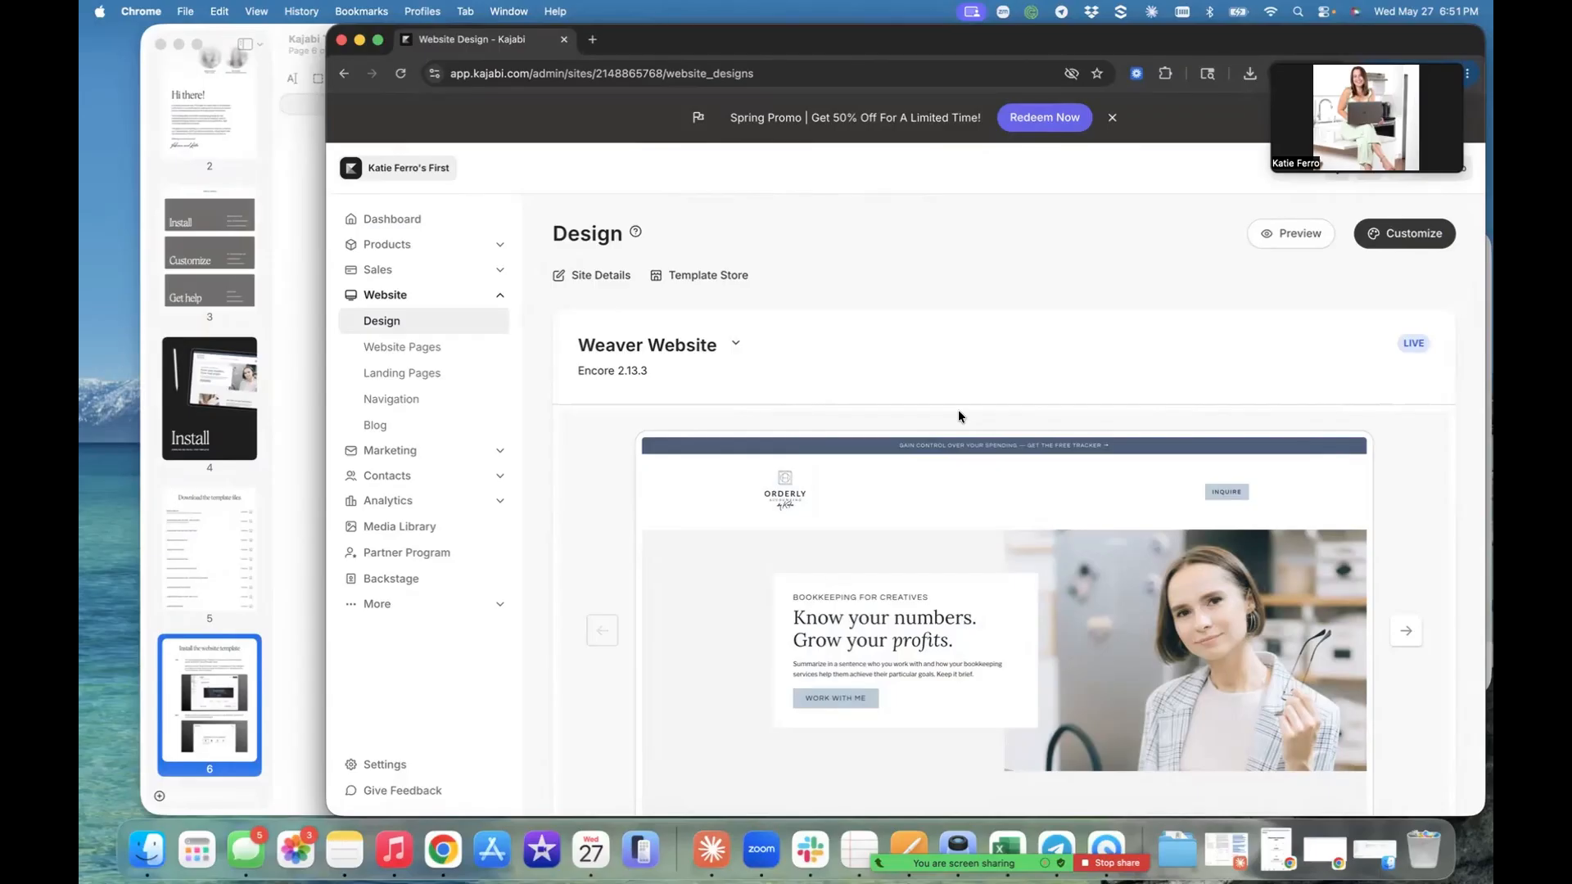
pyautogui.scroll(-5, 958, 414)
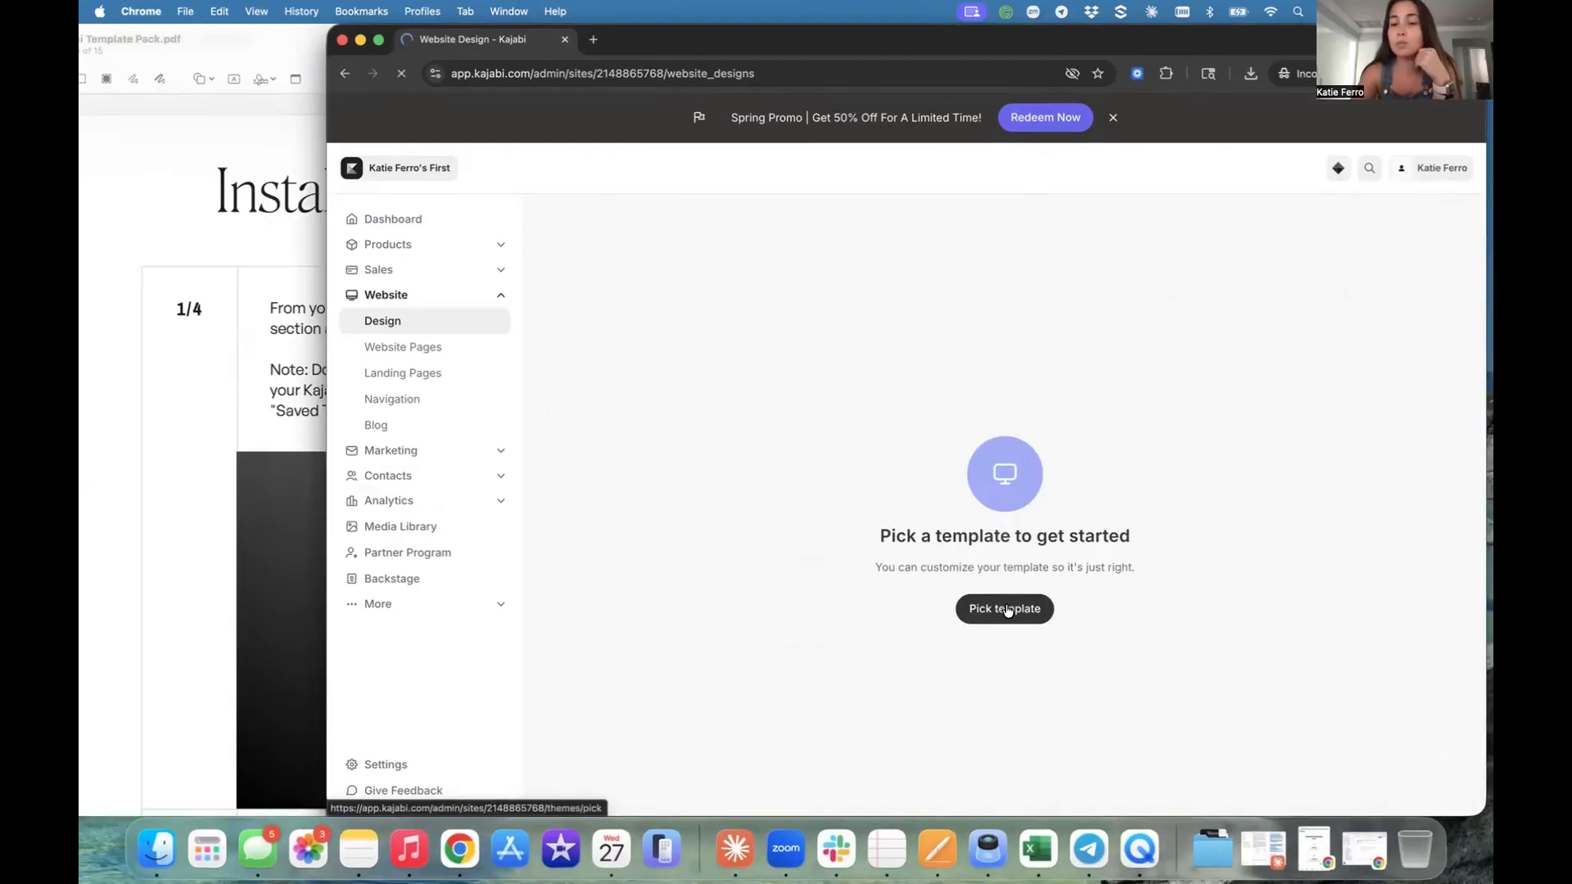
# - Create the starting Kajabi website from the built-in Streamlined Home template
pyautogui.click(1000, 610)
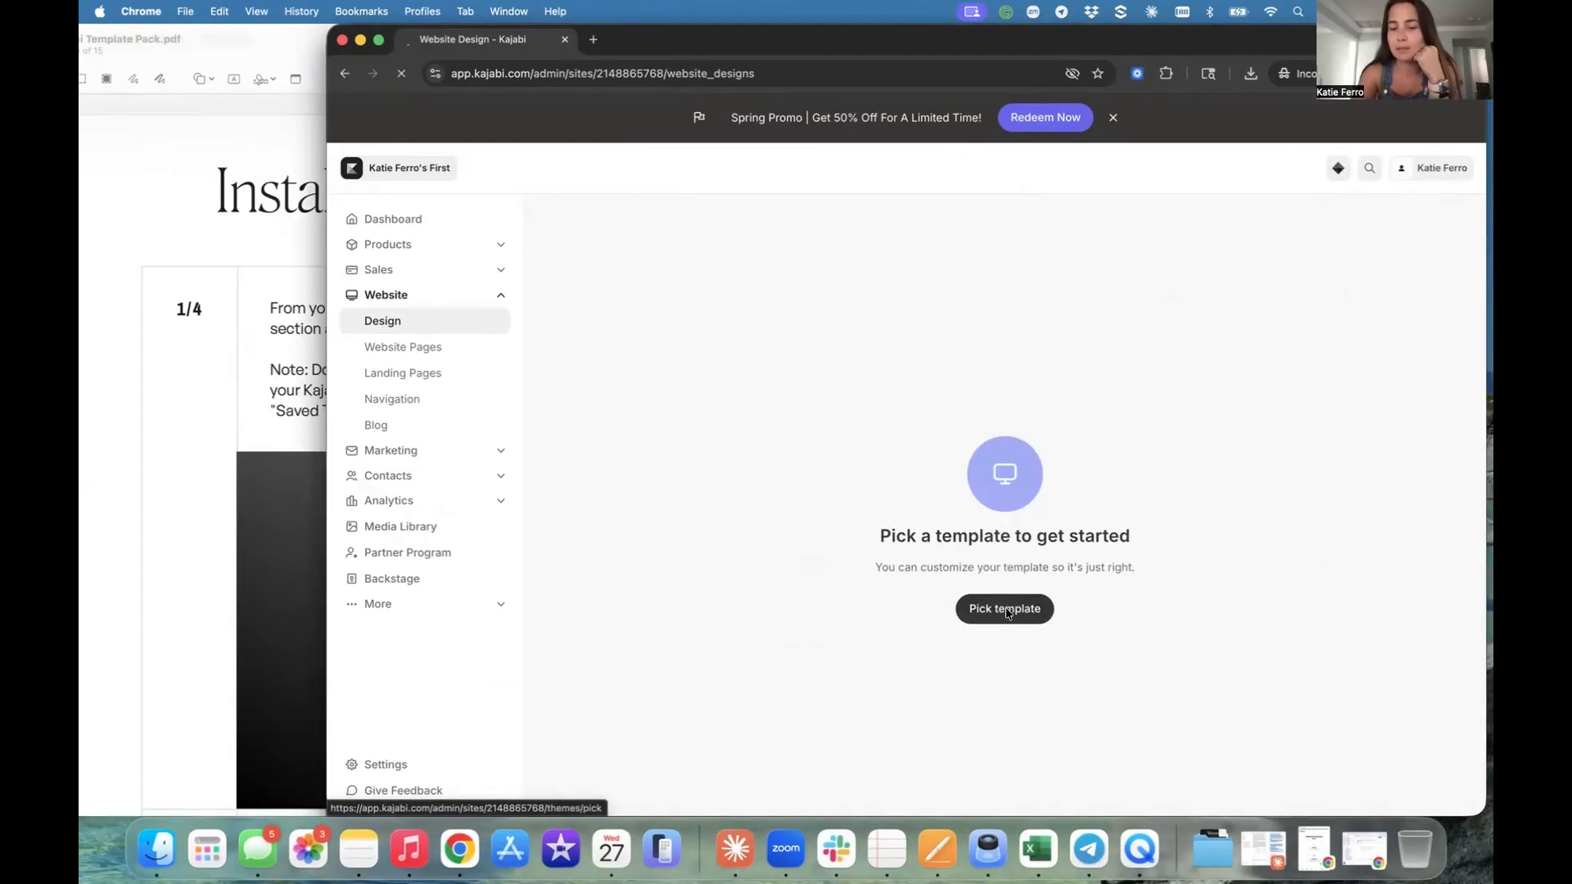
pyautogui.click(784, 338)
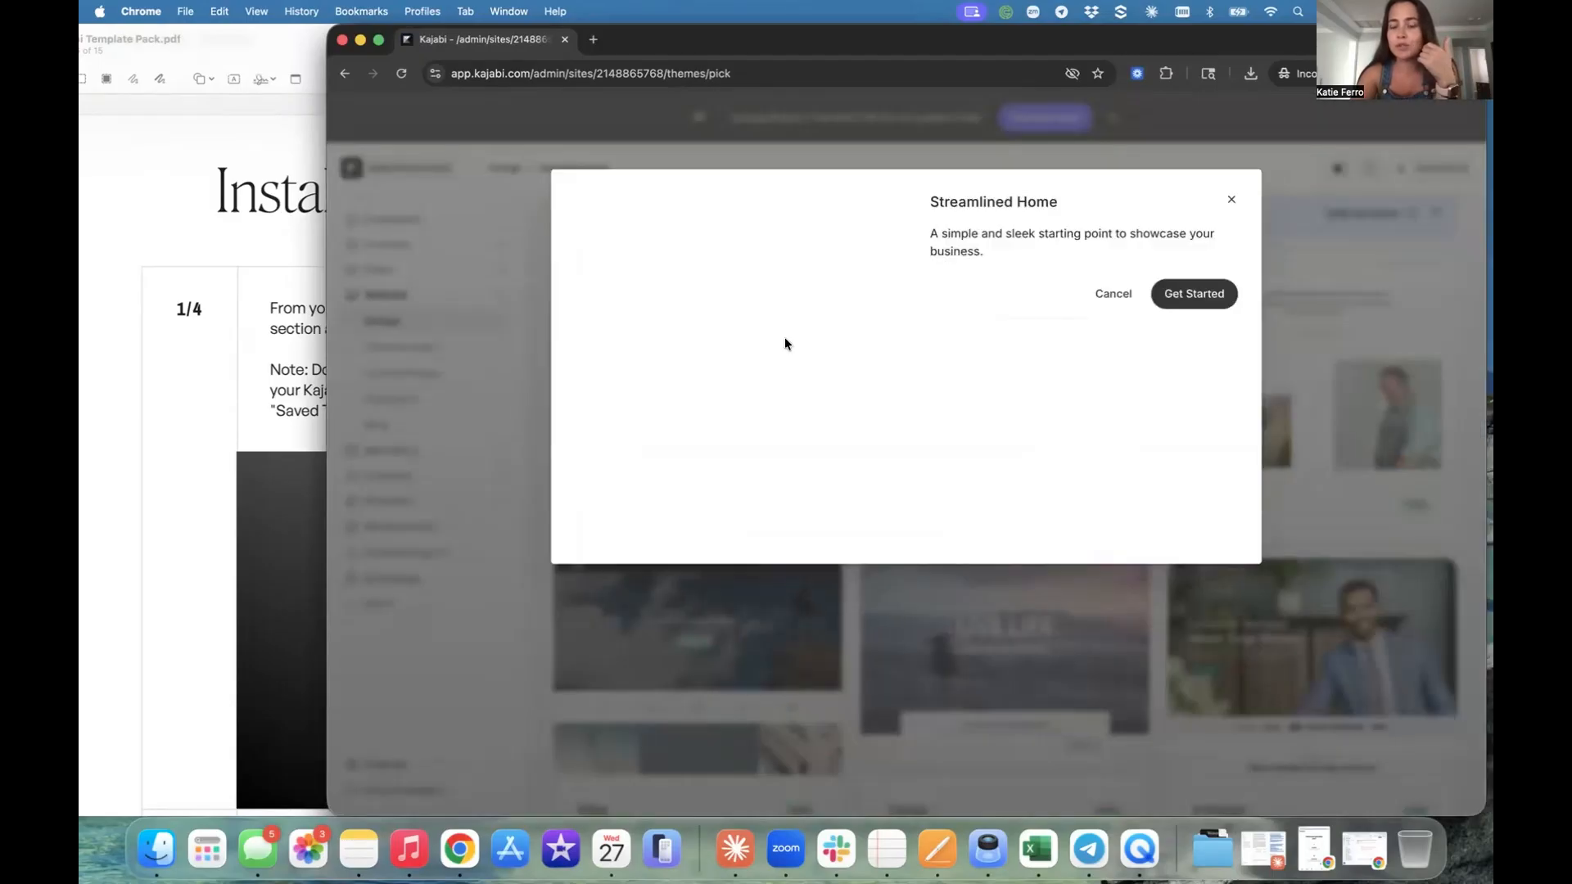
pyautogui.click(1207, 293)
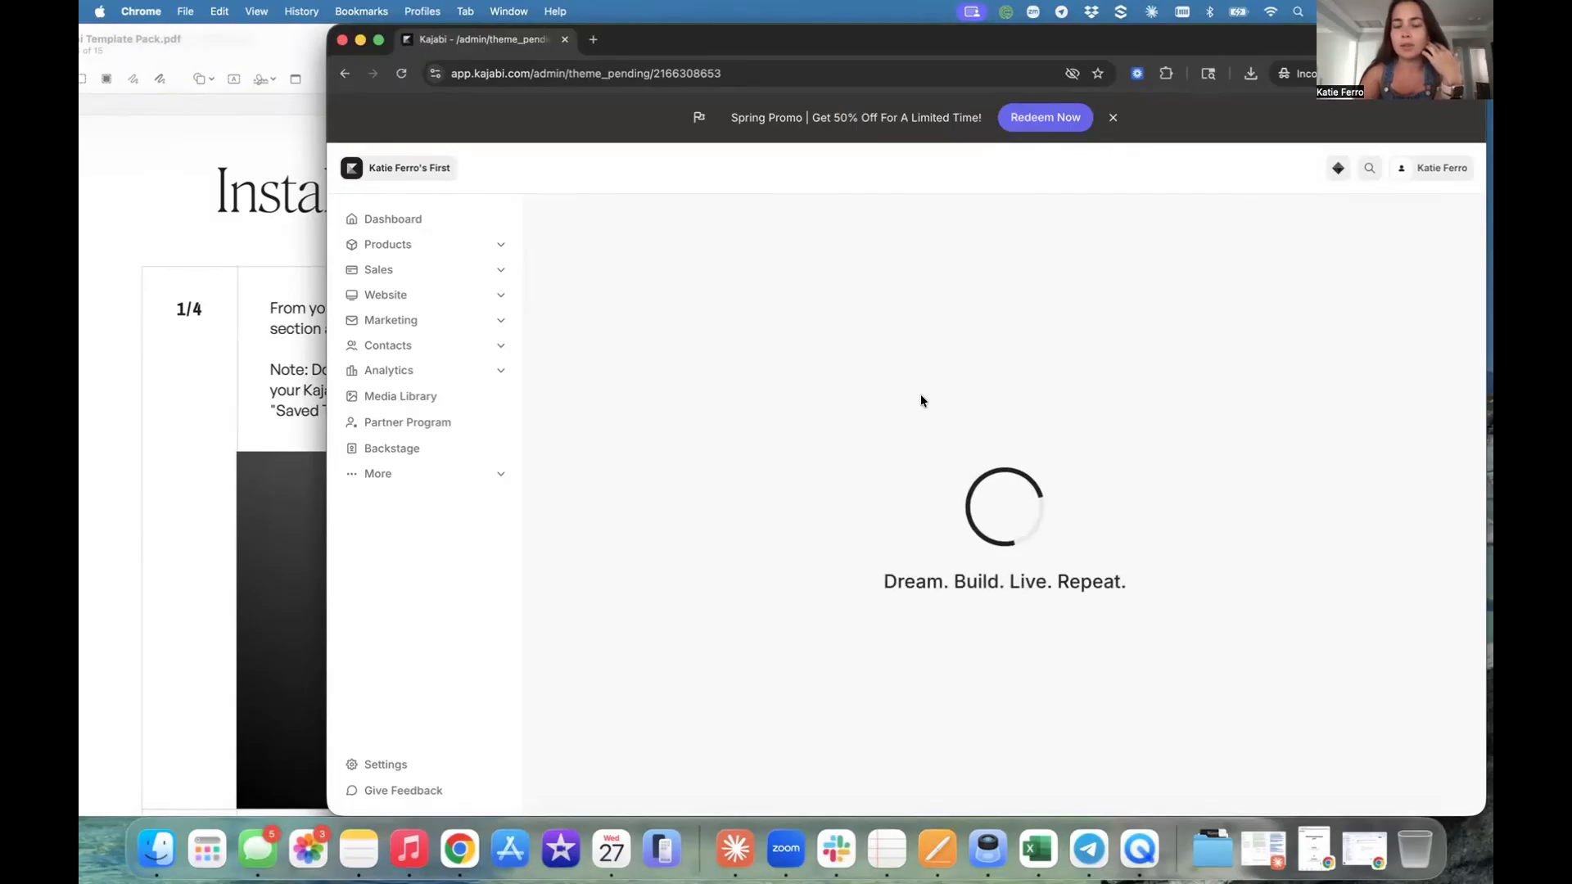
# - Upload weaver-website.zip from Finder's Downloads folder to Saved Templates and locate the added Weaver Website template
pyautogui.scroll(-5, 703, 342)
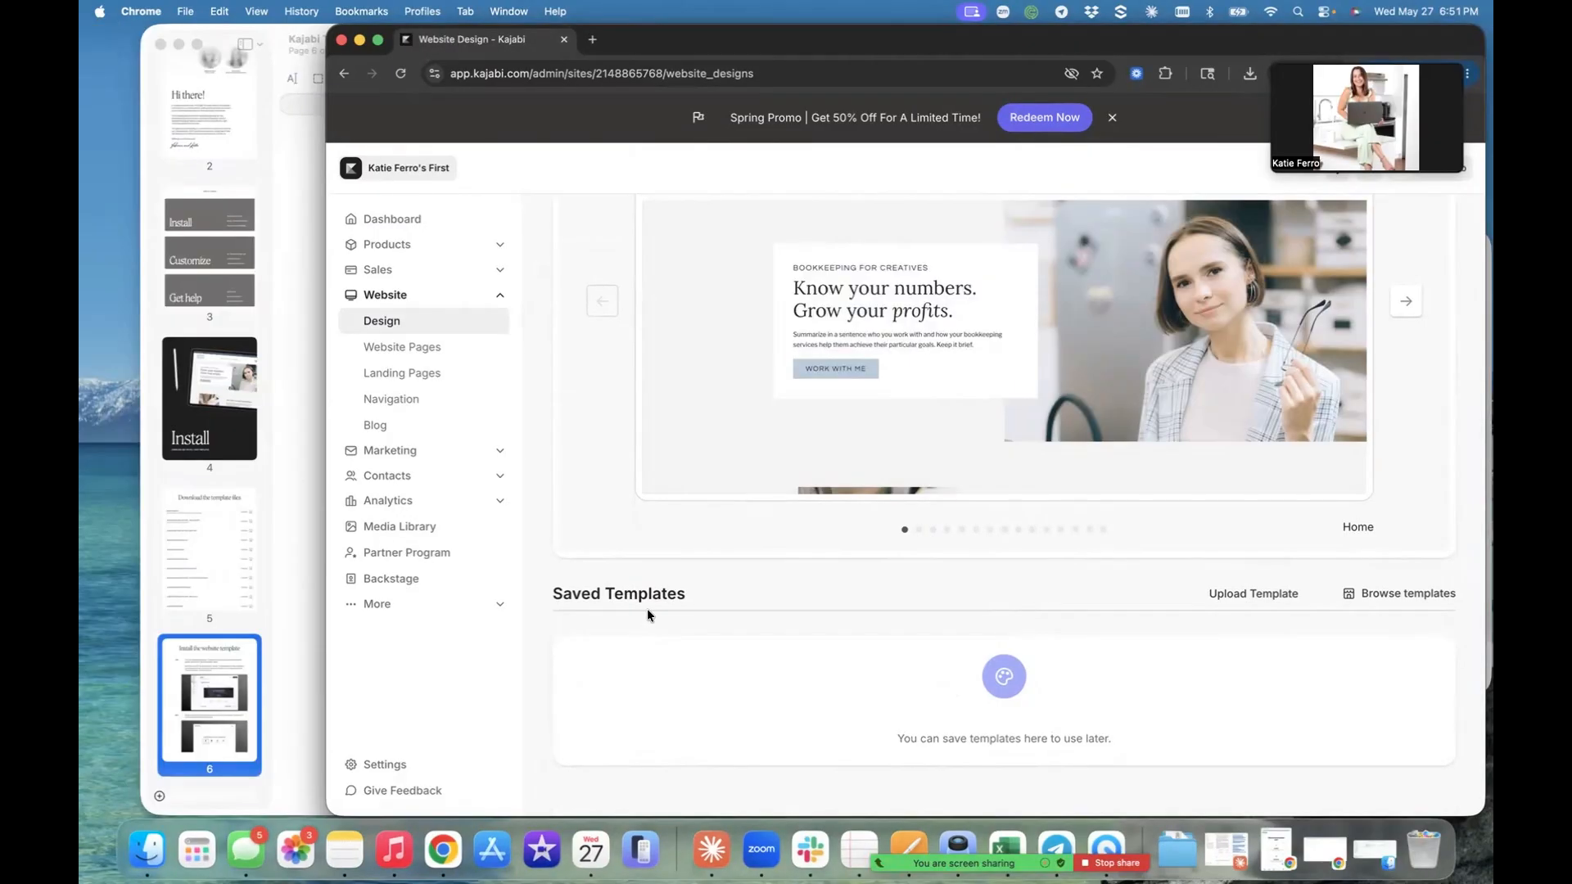
pyautogui.click(1281, 597)
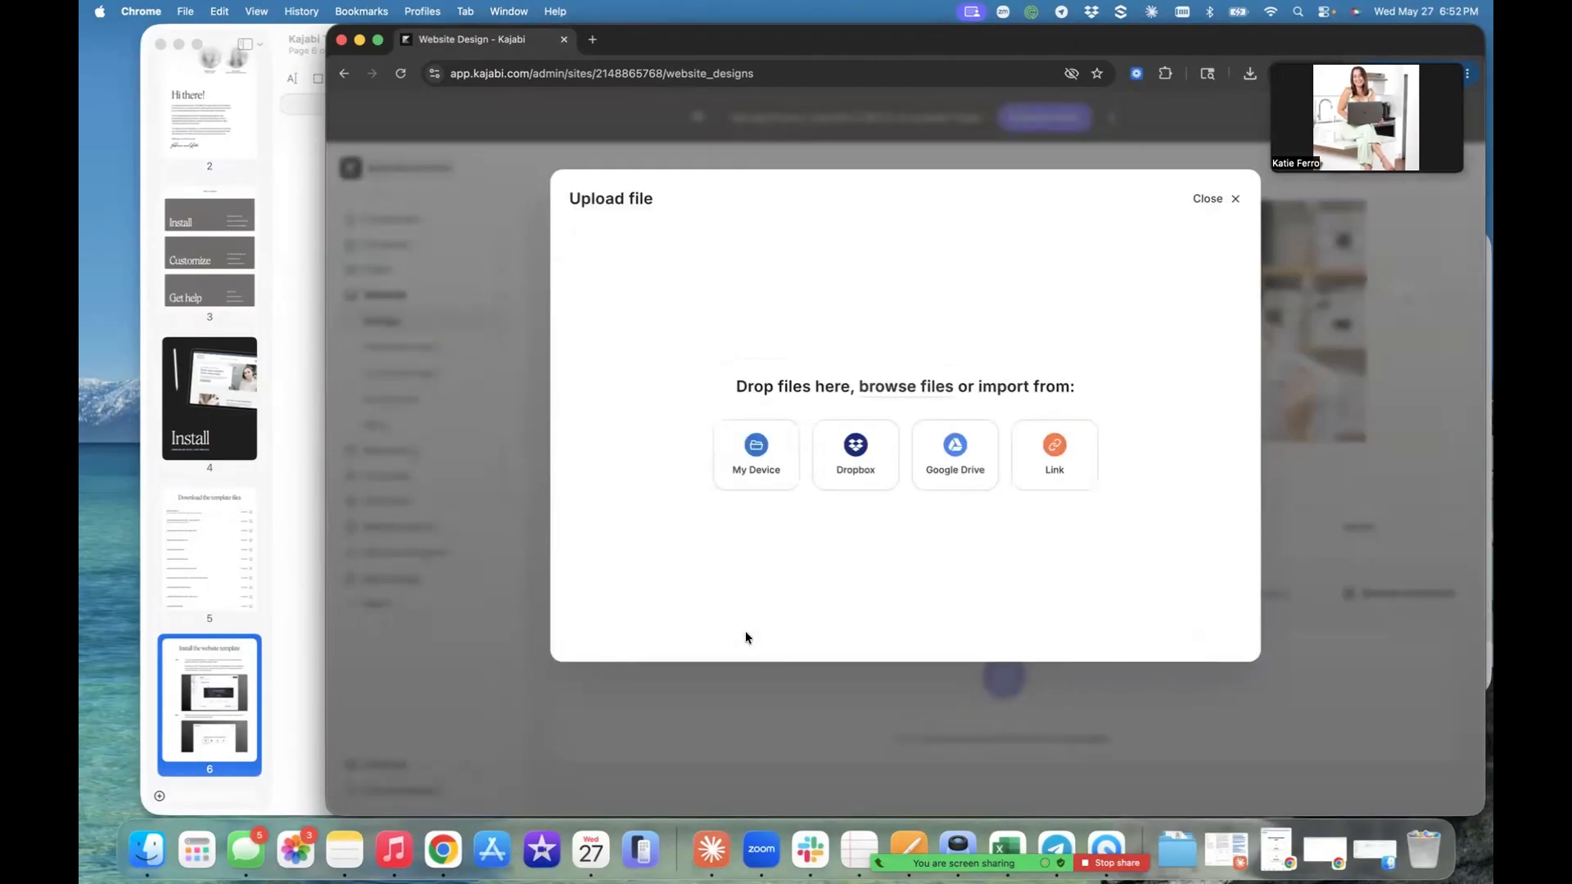
pyautogui.click(146, 852)
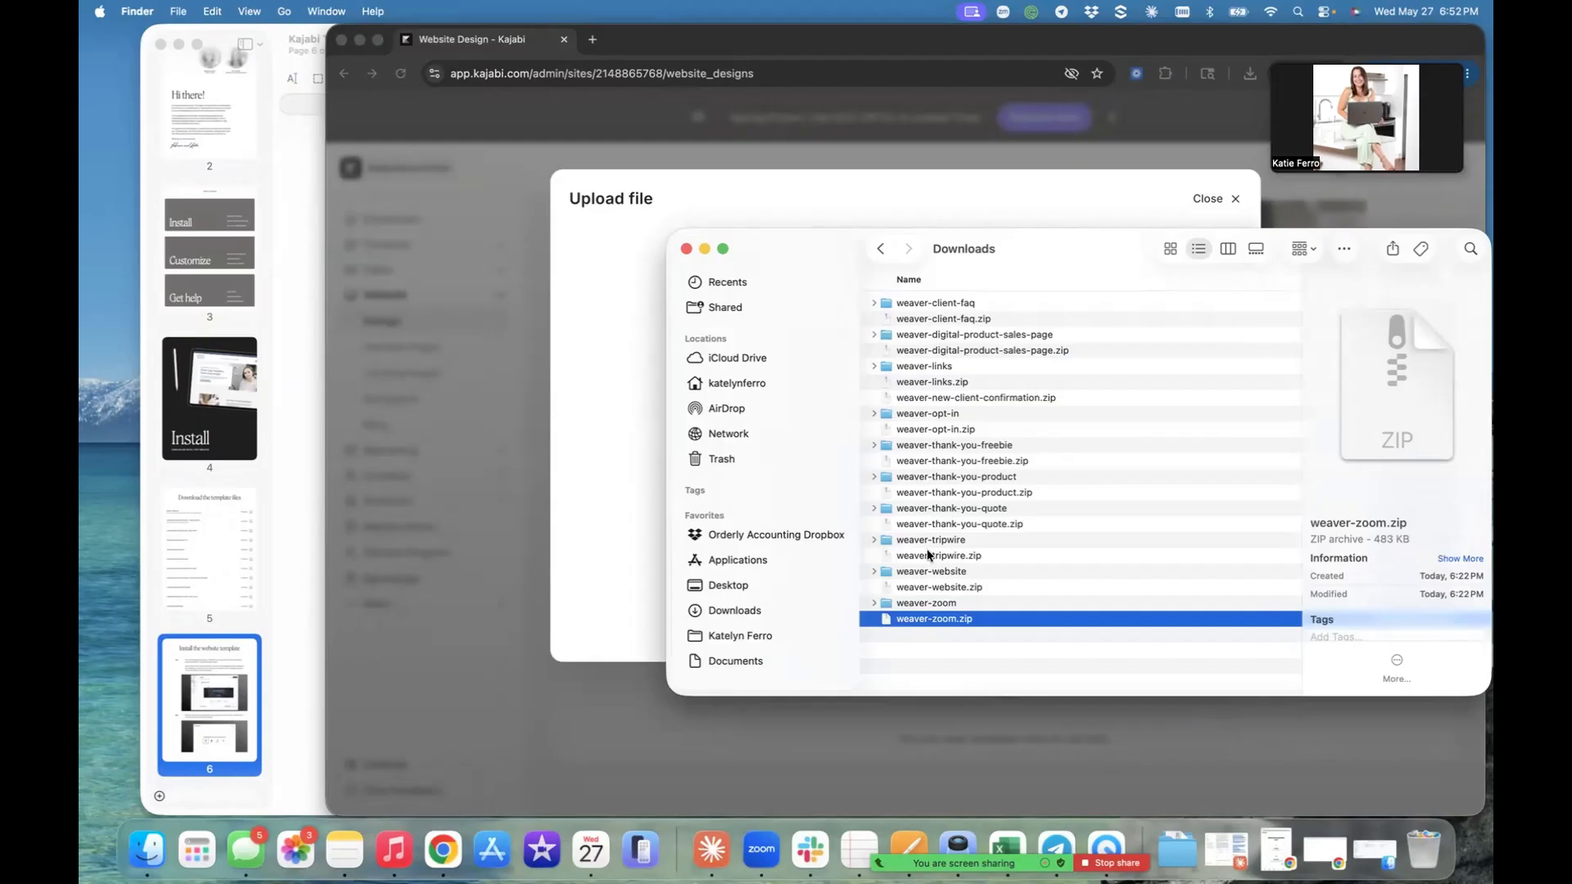
pyautogui.moveTo(916, 589); pyautogui.dragTo(632, 436)
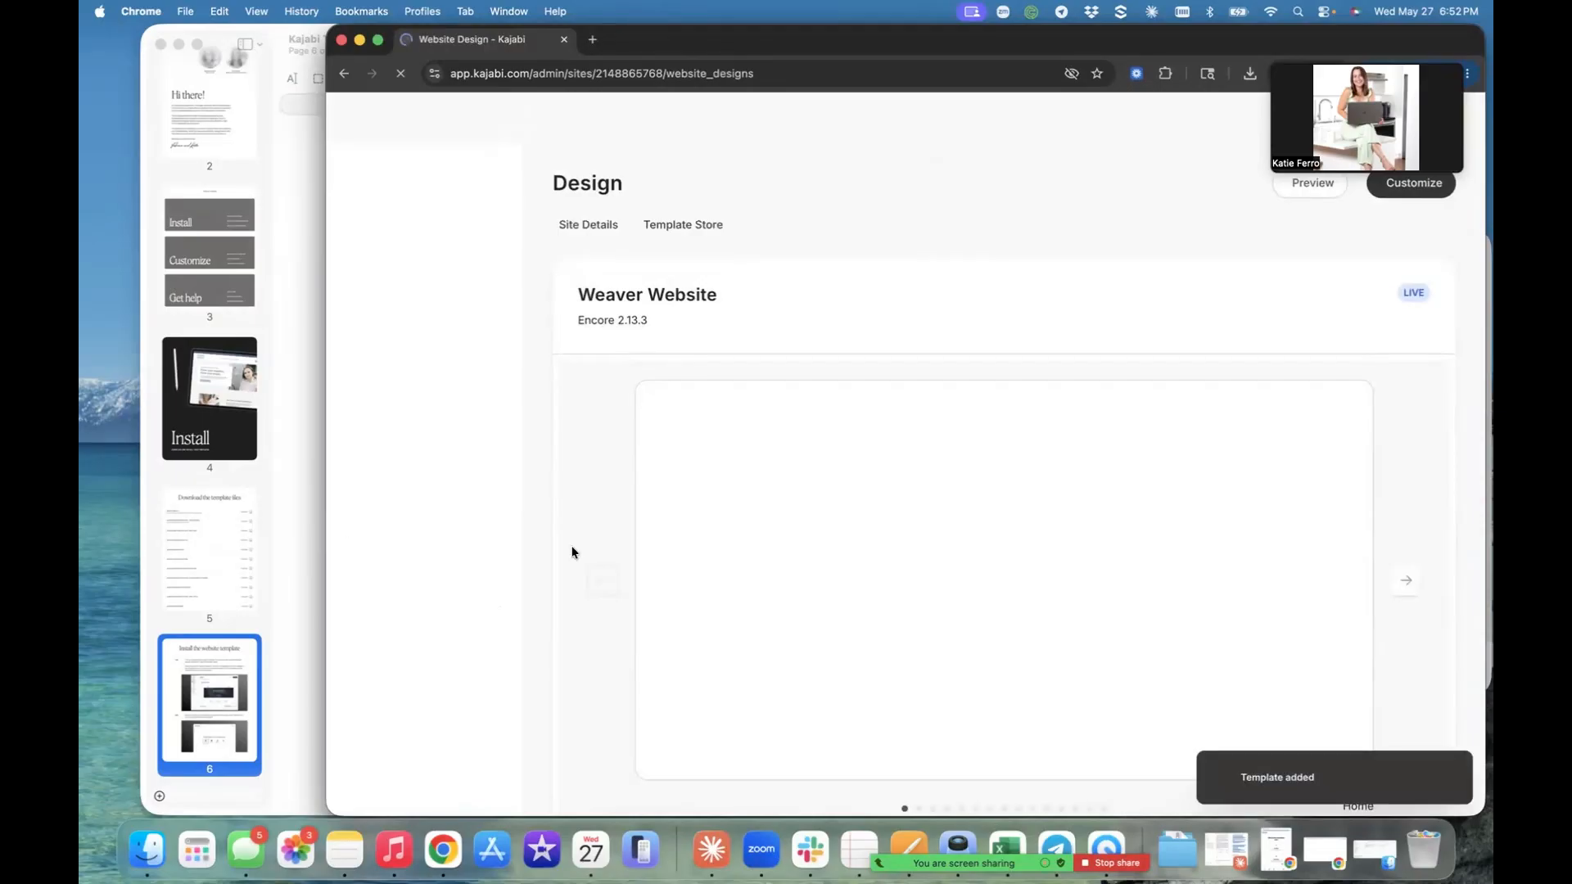
pyautogui.scroll(-7, 572, 551)
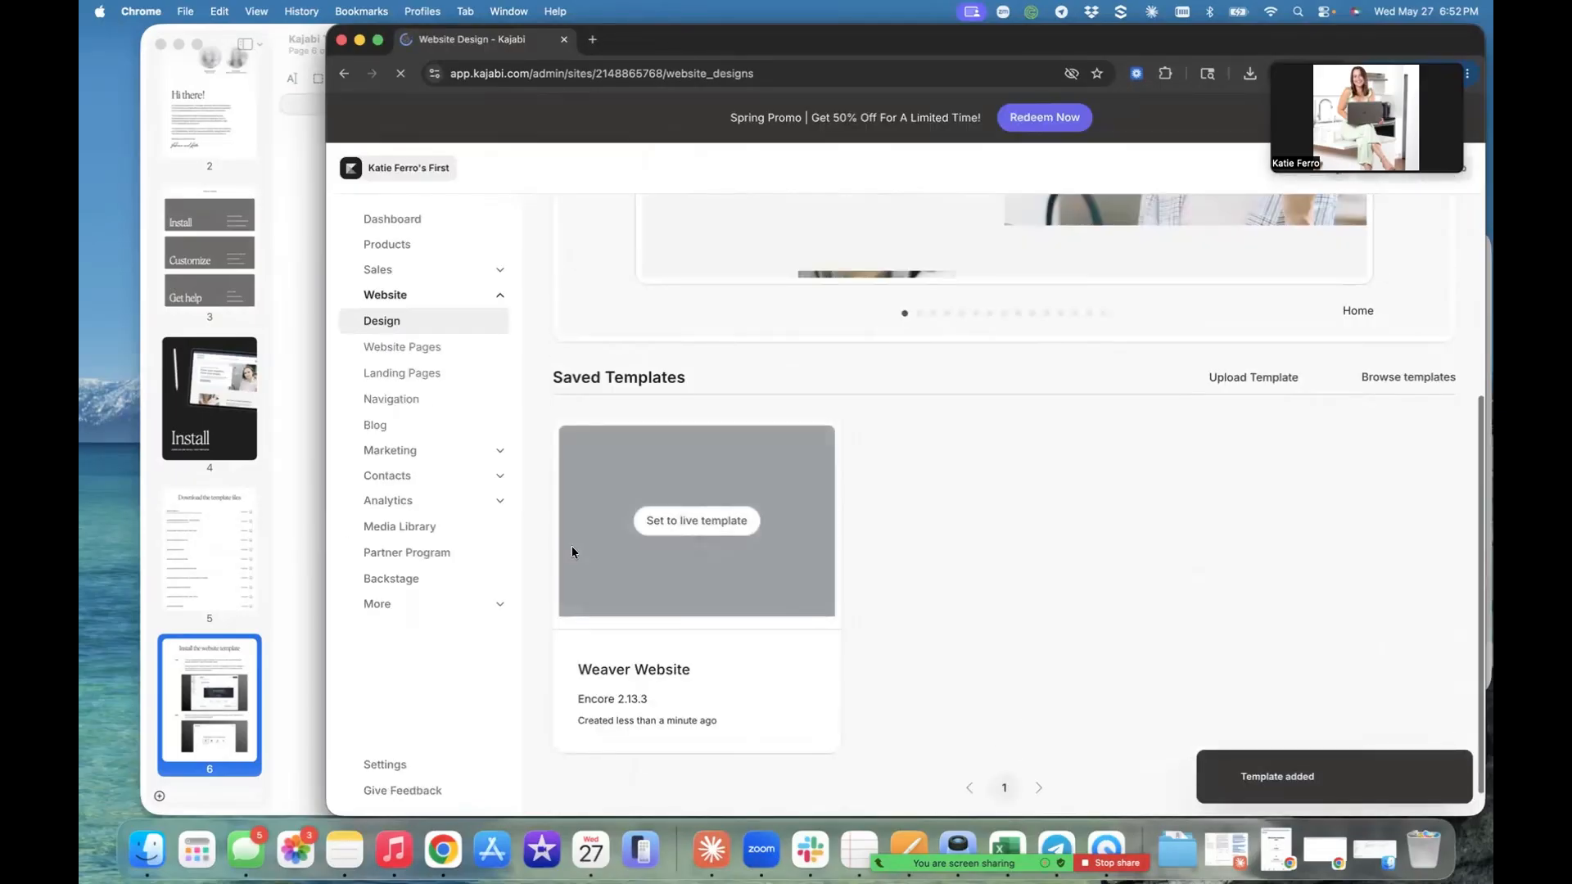
pyautogui.scroll(-1, 573, 552)
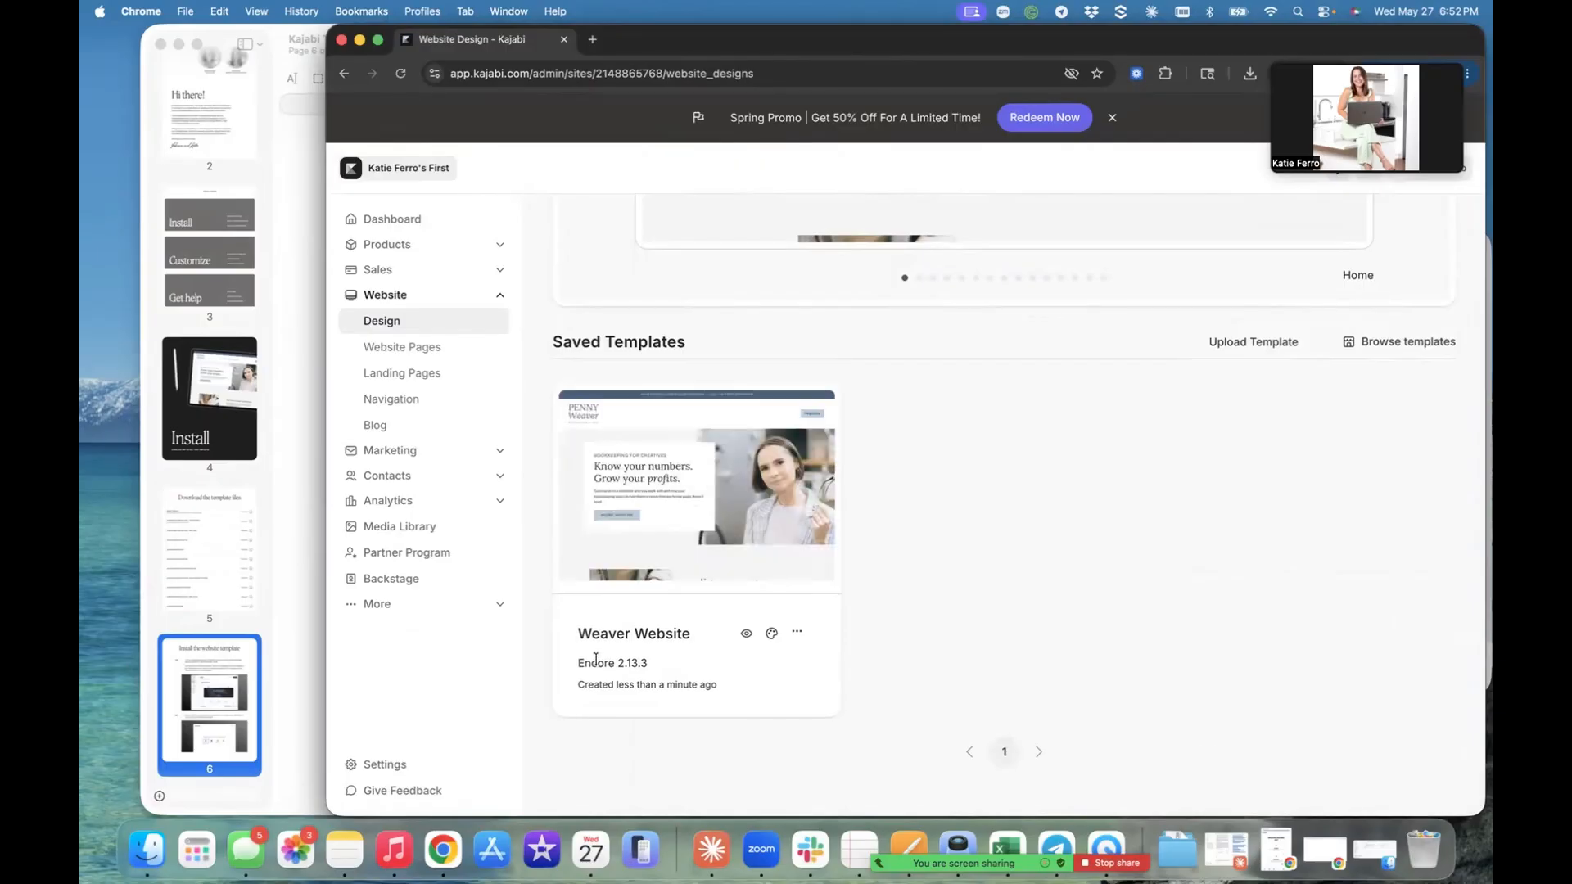
pyautogui.moveTo(677, 497)
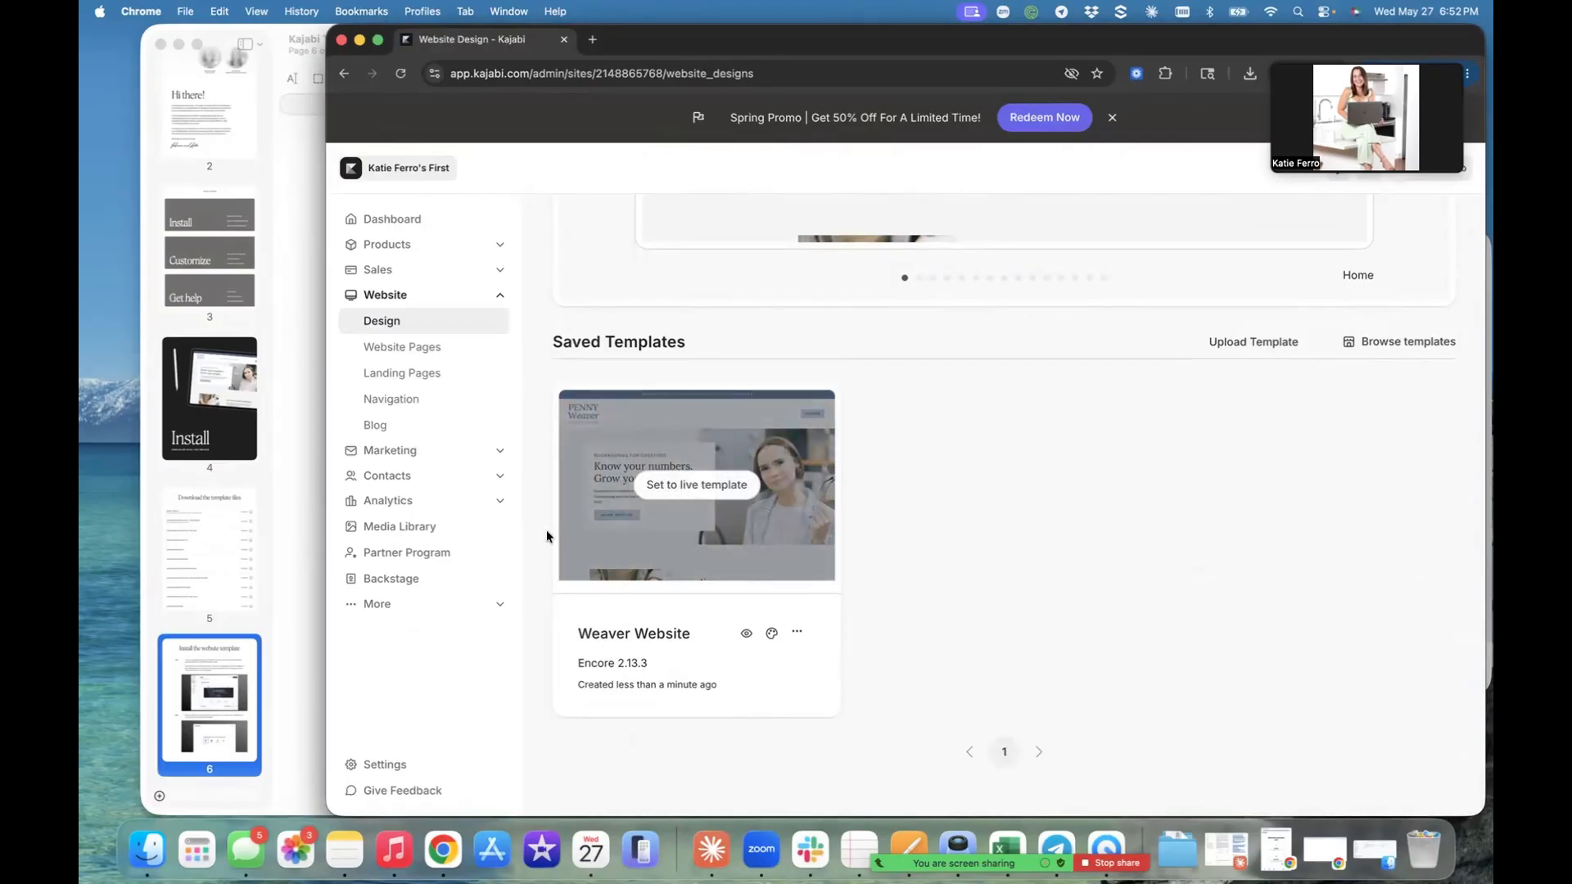
# - Read website installation steps 3 and 4 in the Preview PDF, return to Kajabi in Chrome, and set Weaver Website as the live template
pyautogui.click(288, 583)
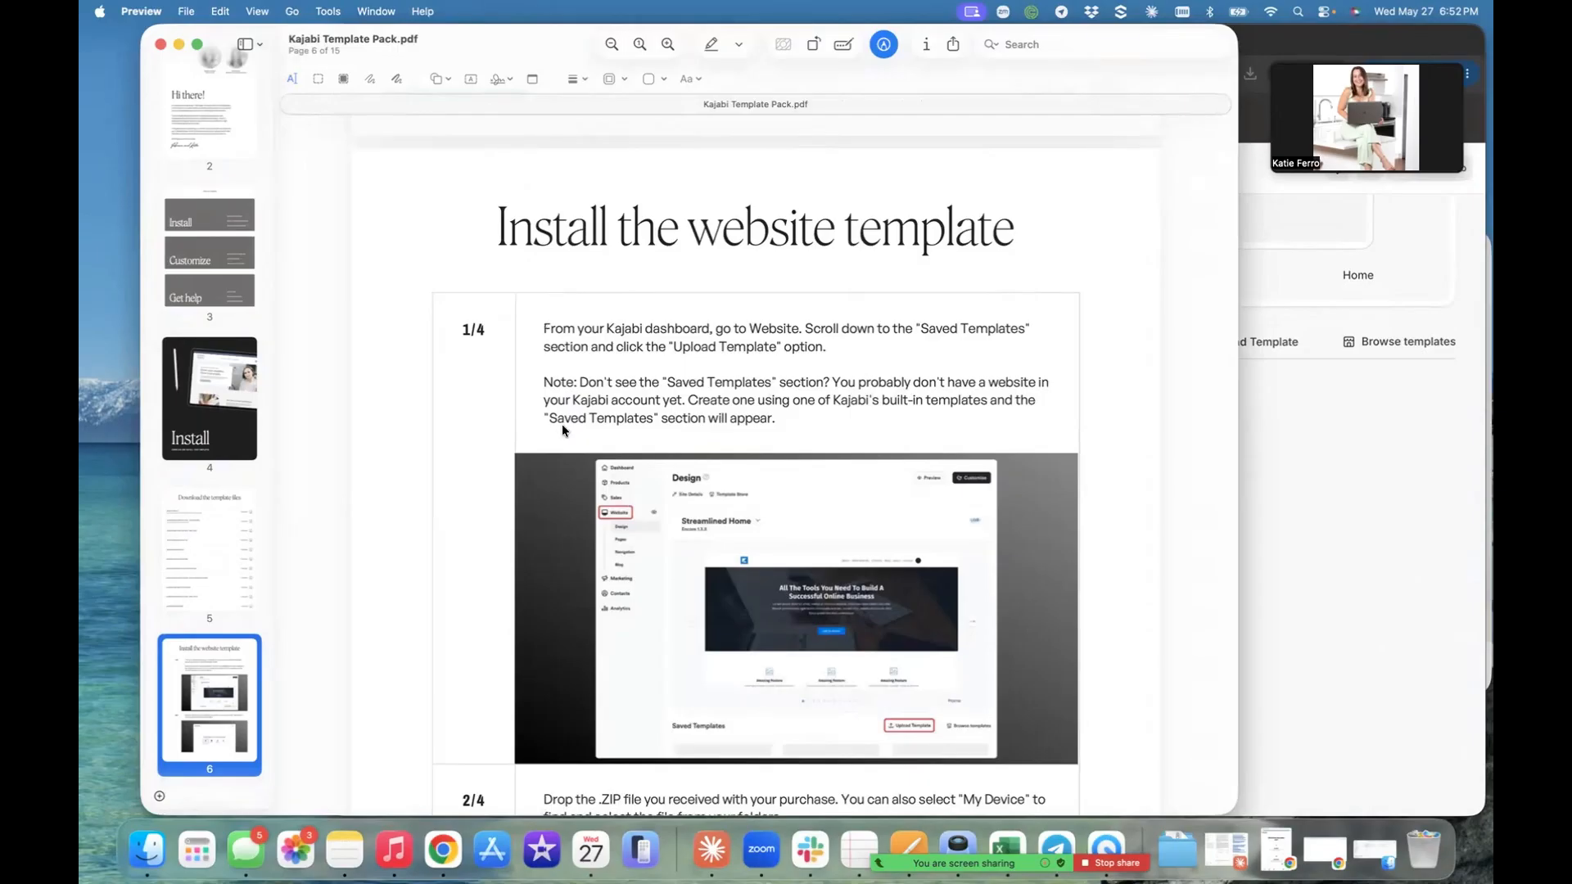
pyautogui.scroll(-5, 561, 424)
pyautogui.scroll(-10, 561, 424)
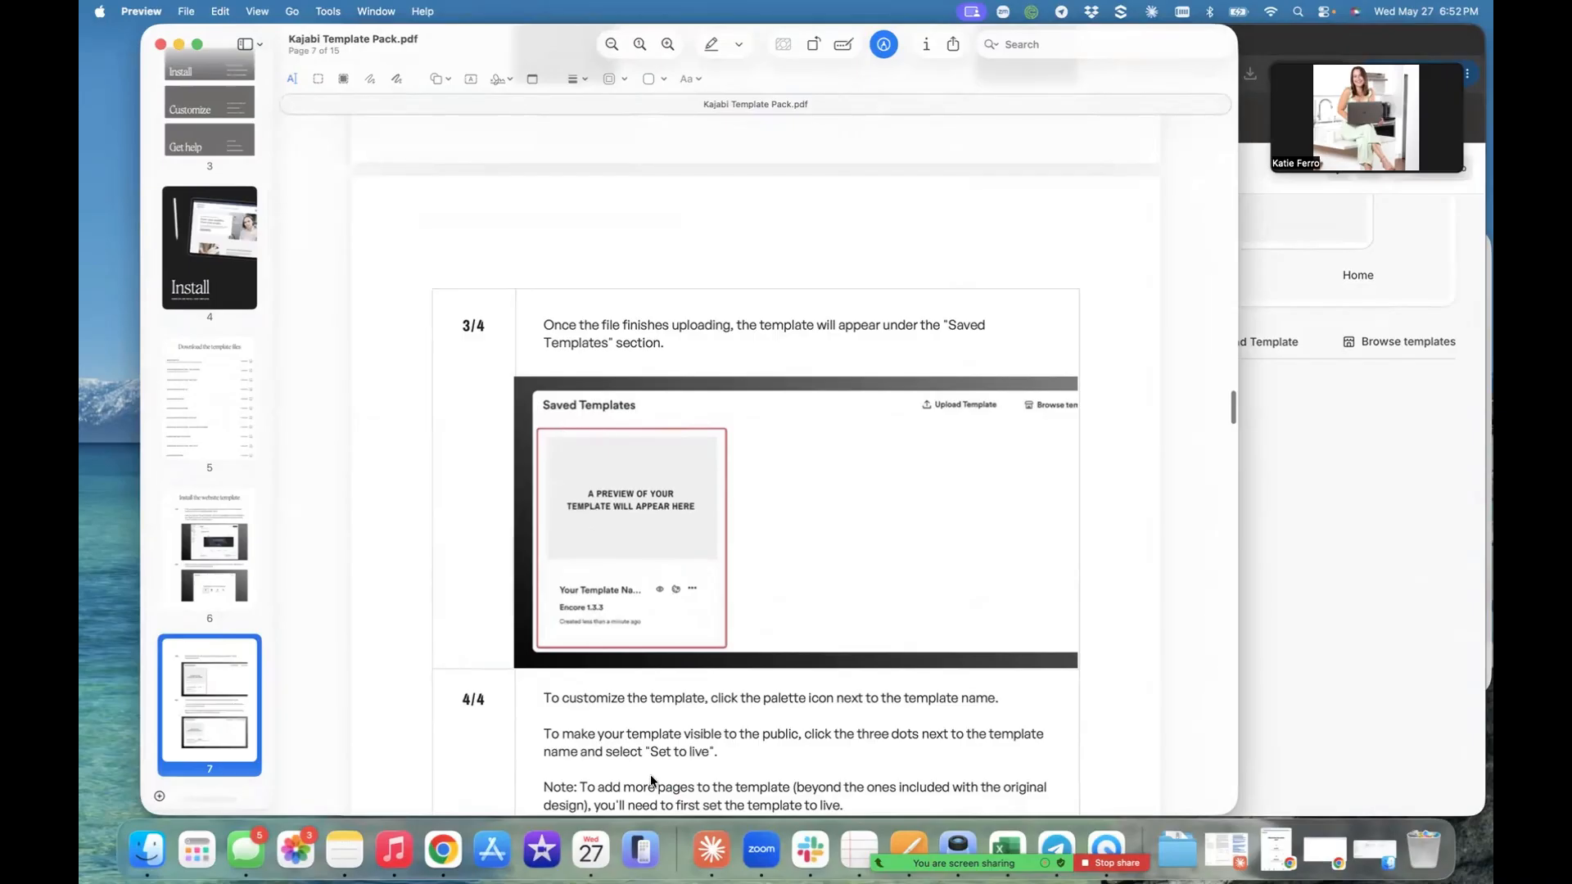
pyautogui.click(1314, 632)
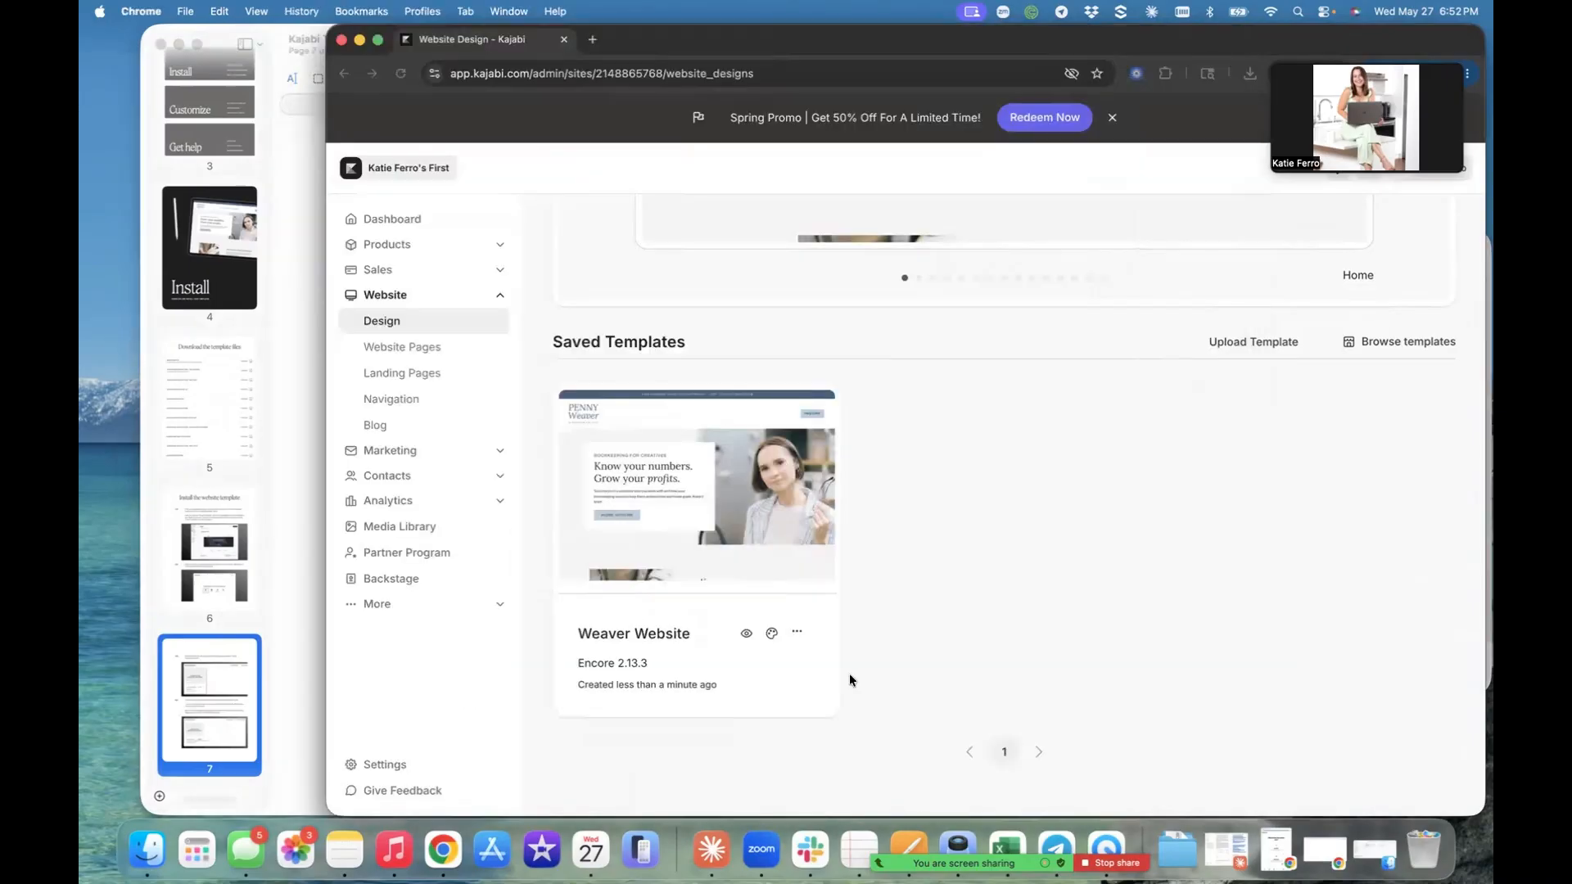
pyautogui.click(796, 634)
pyautogui.click(1018, 514)
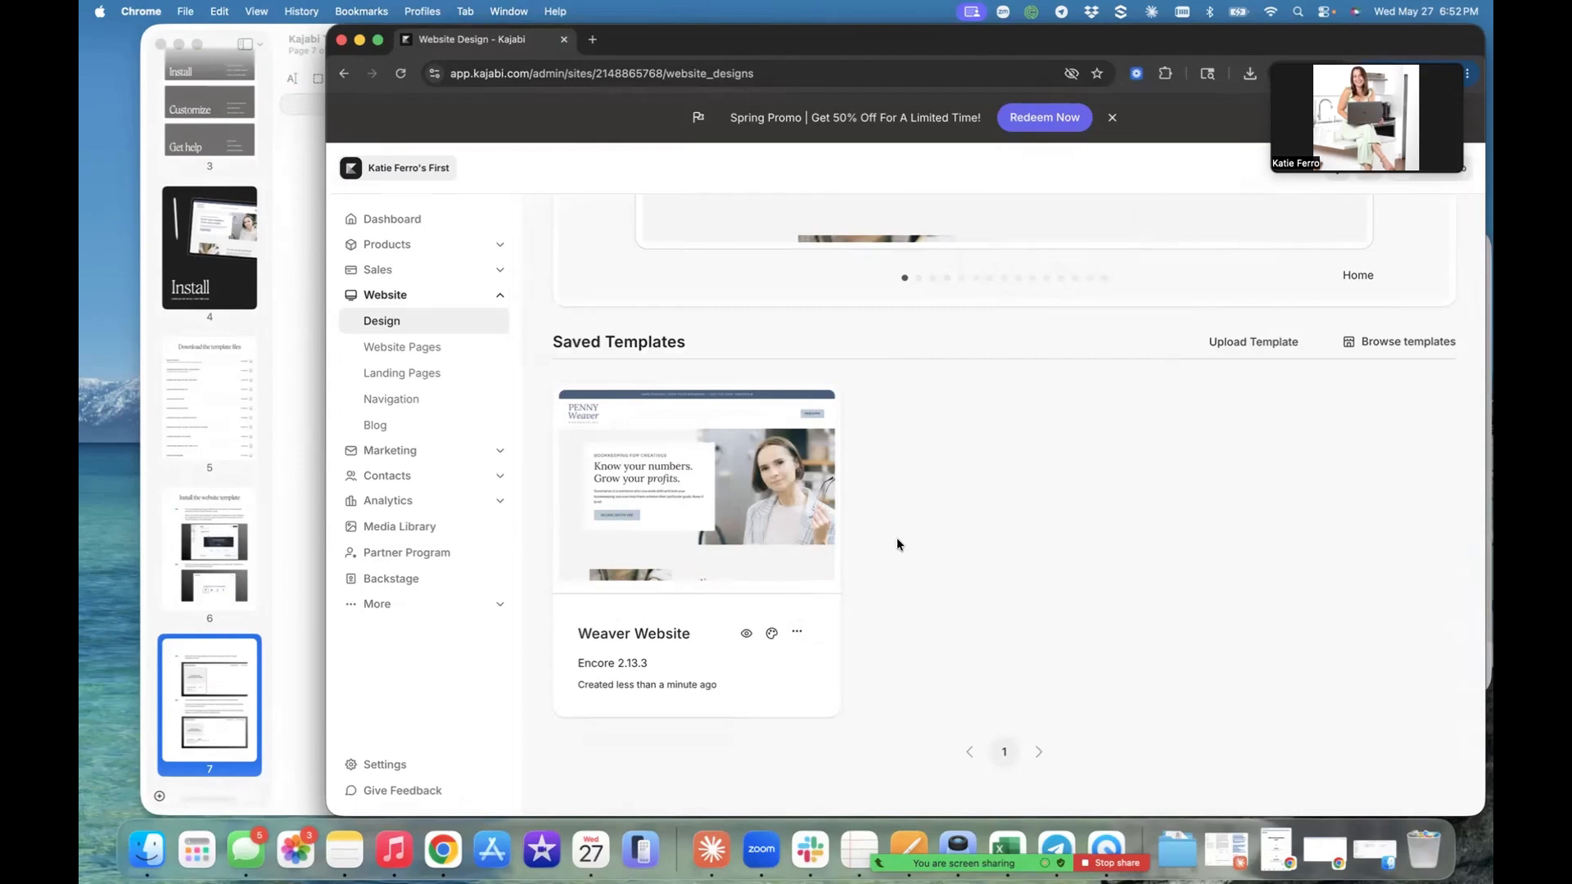
pyautogui.moveTo(693, 545)
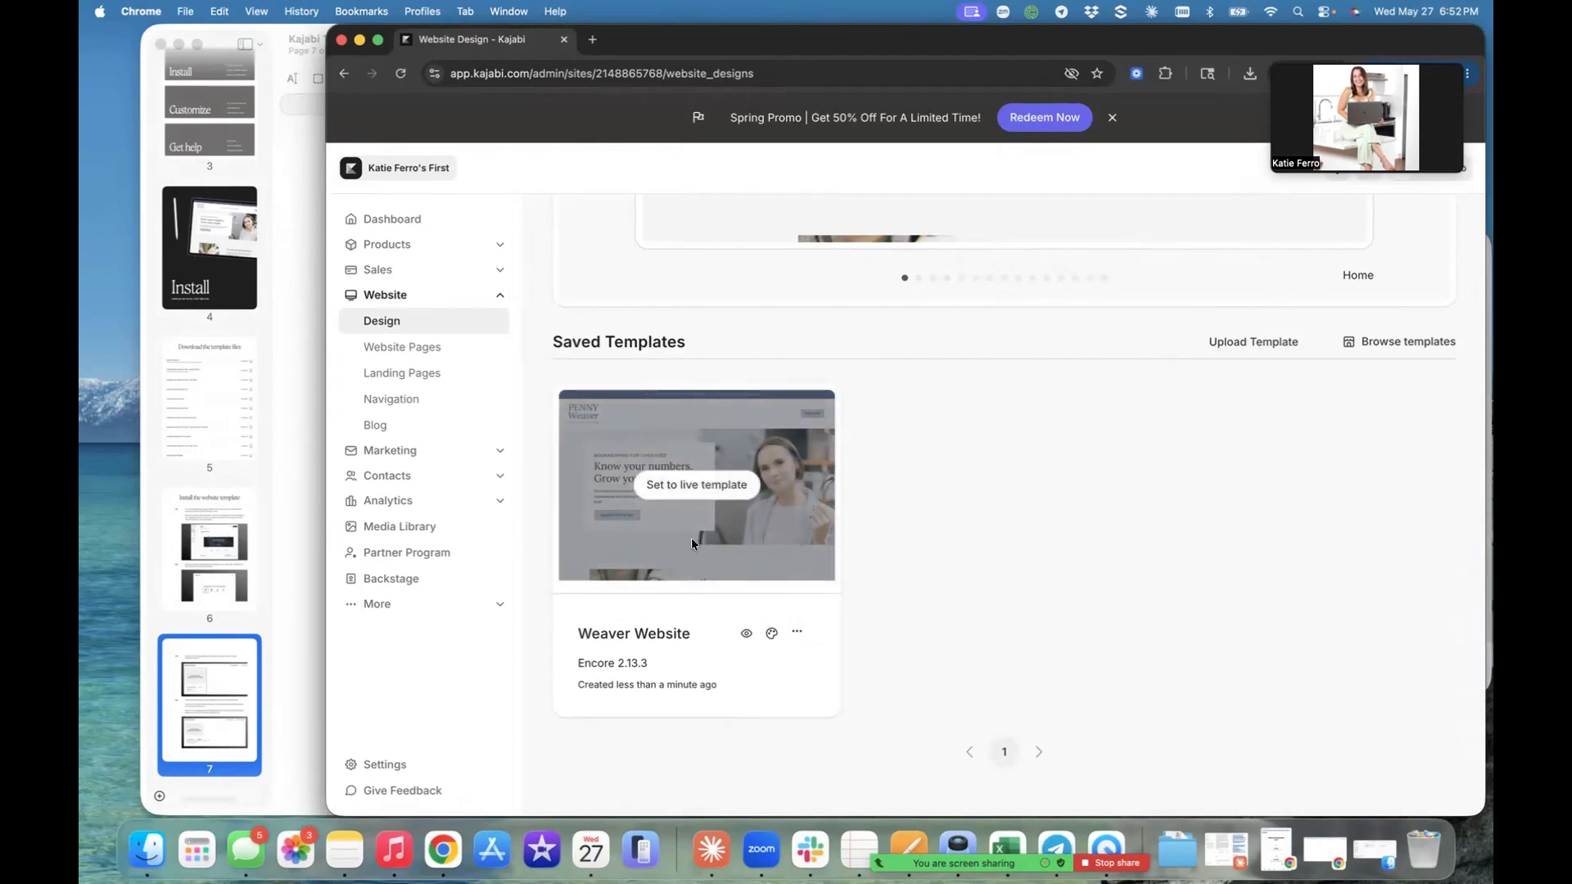
pyautogui.click(684, 490)
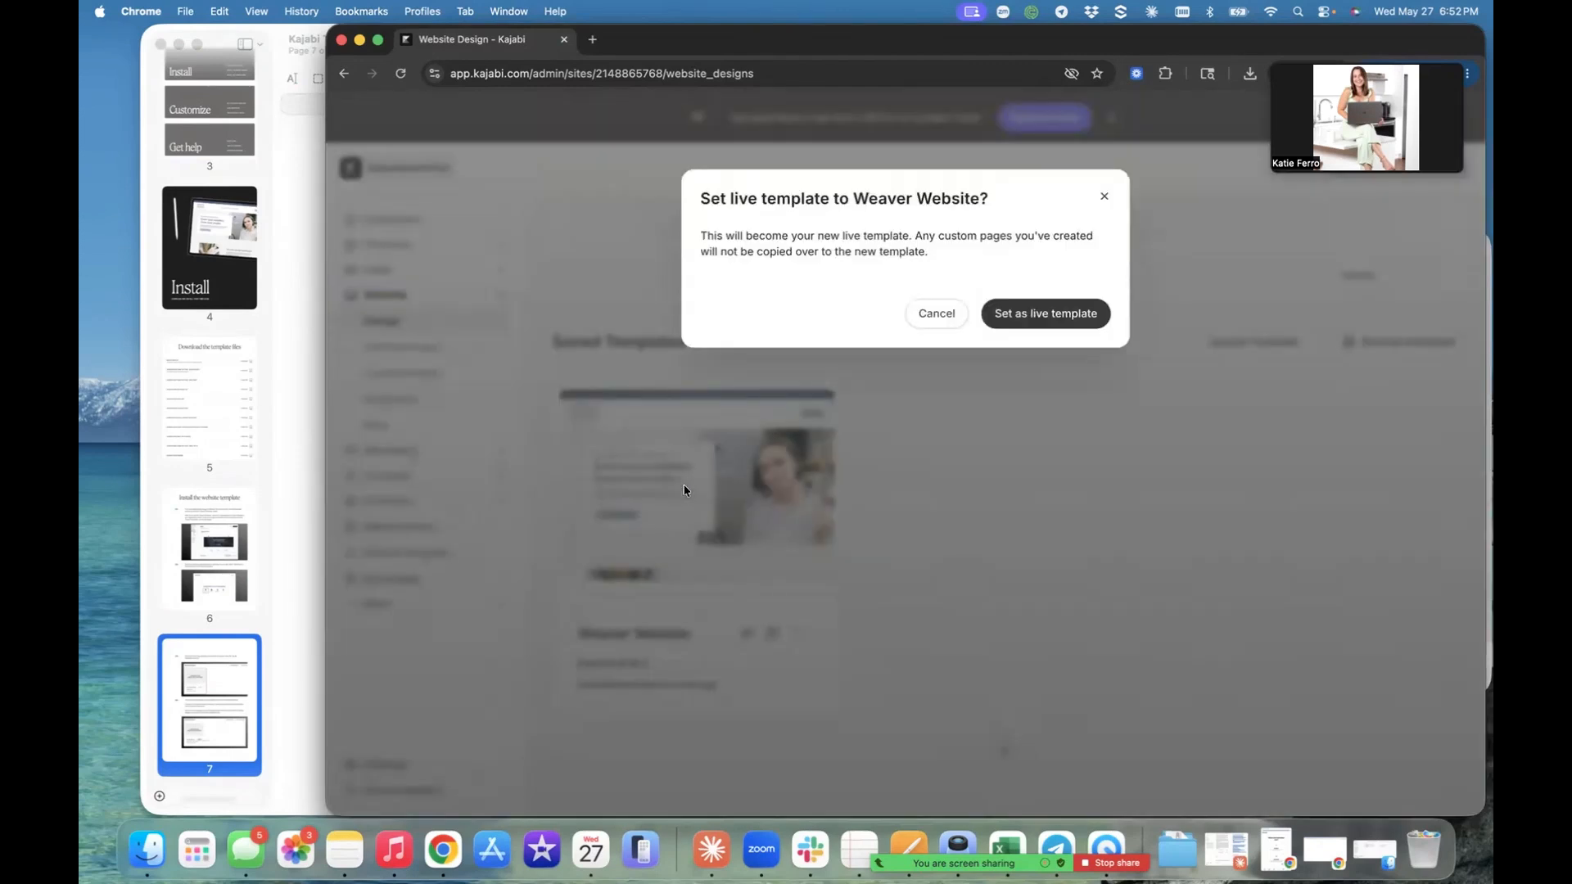
pyautogui.click(1062, 313)
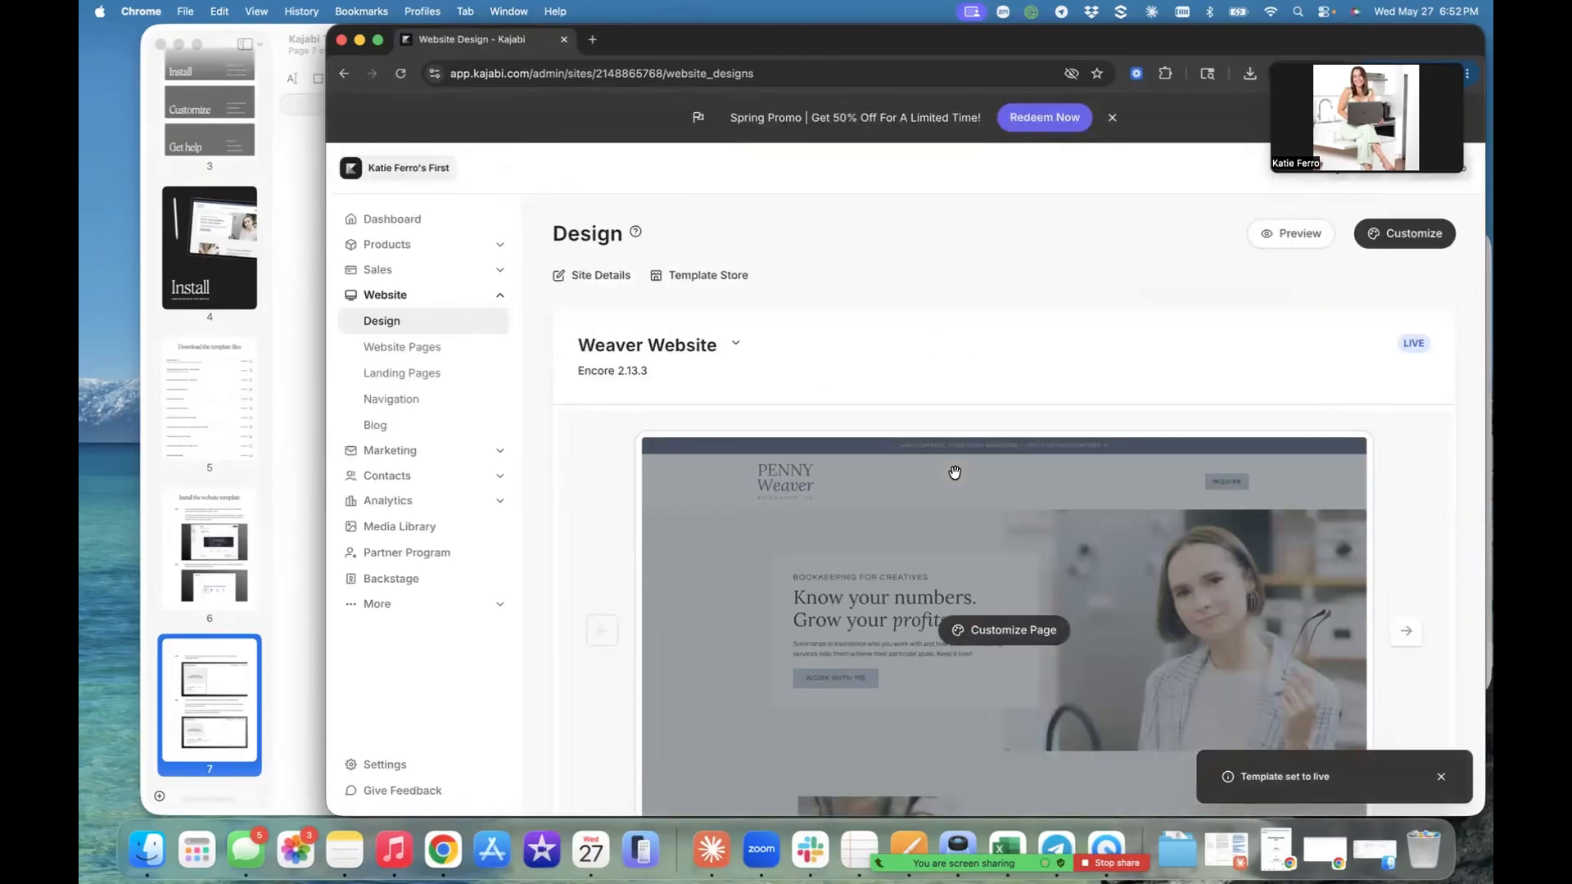
# - Look over the live Weaver Website and Saved Templates, and read the landing page installation instructions in the Preview PDF guide
pyautogui.scroll(-4, 1005, 394)
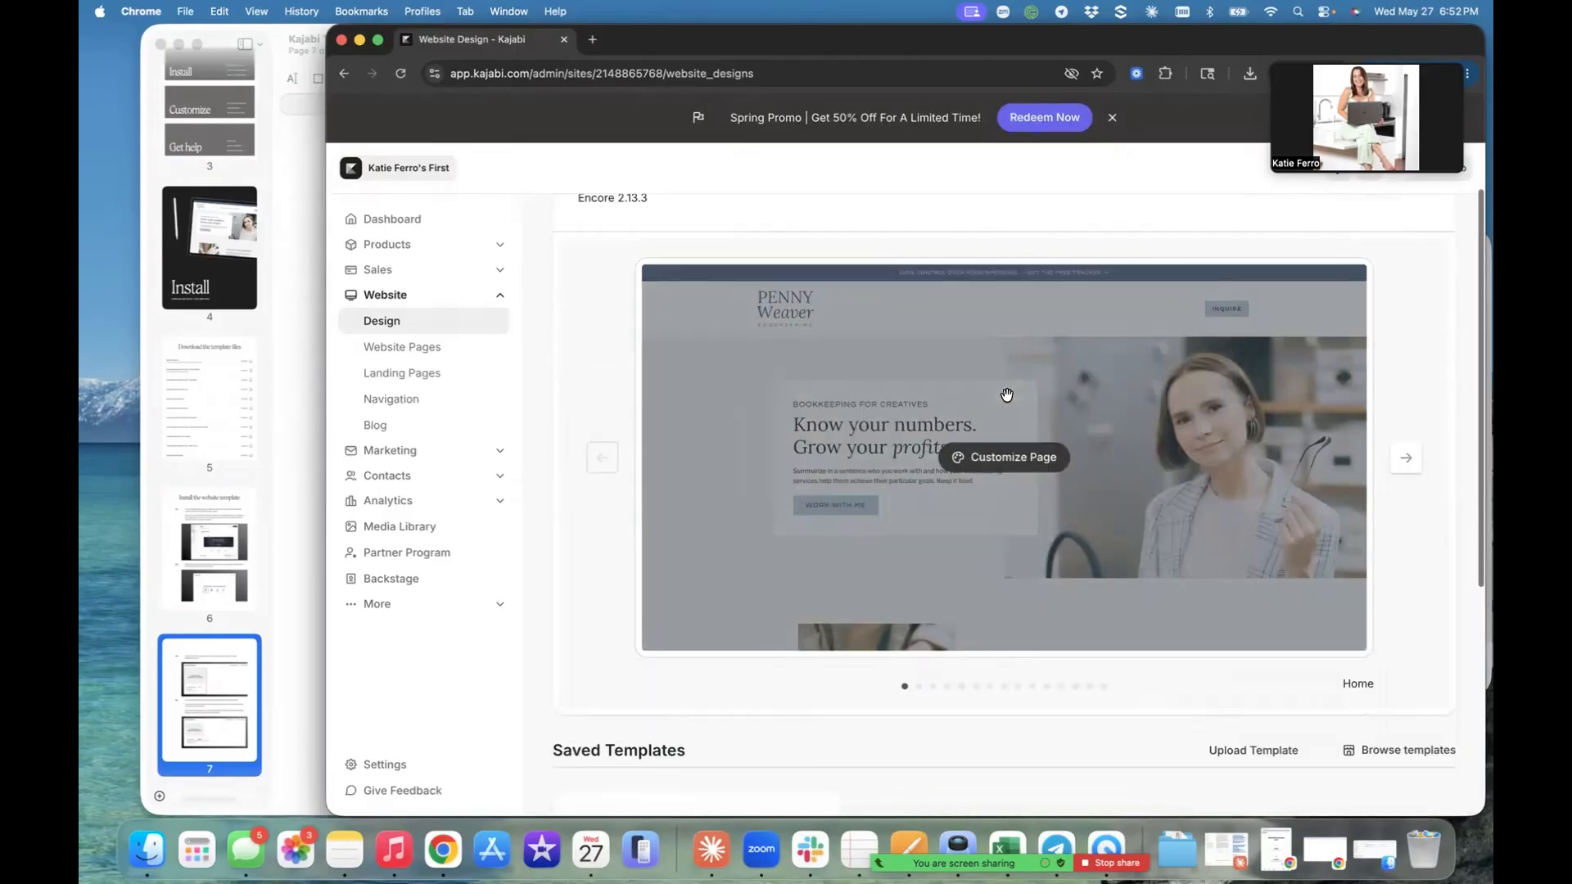
pyautogui.scroll(-1, 907, 438)
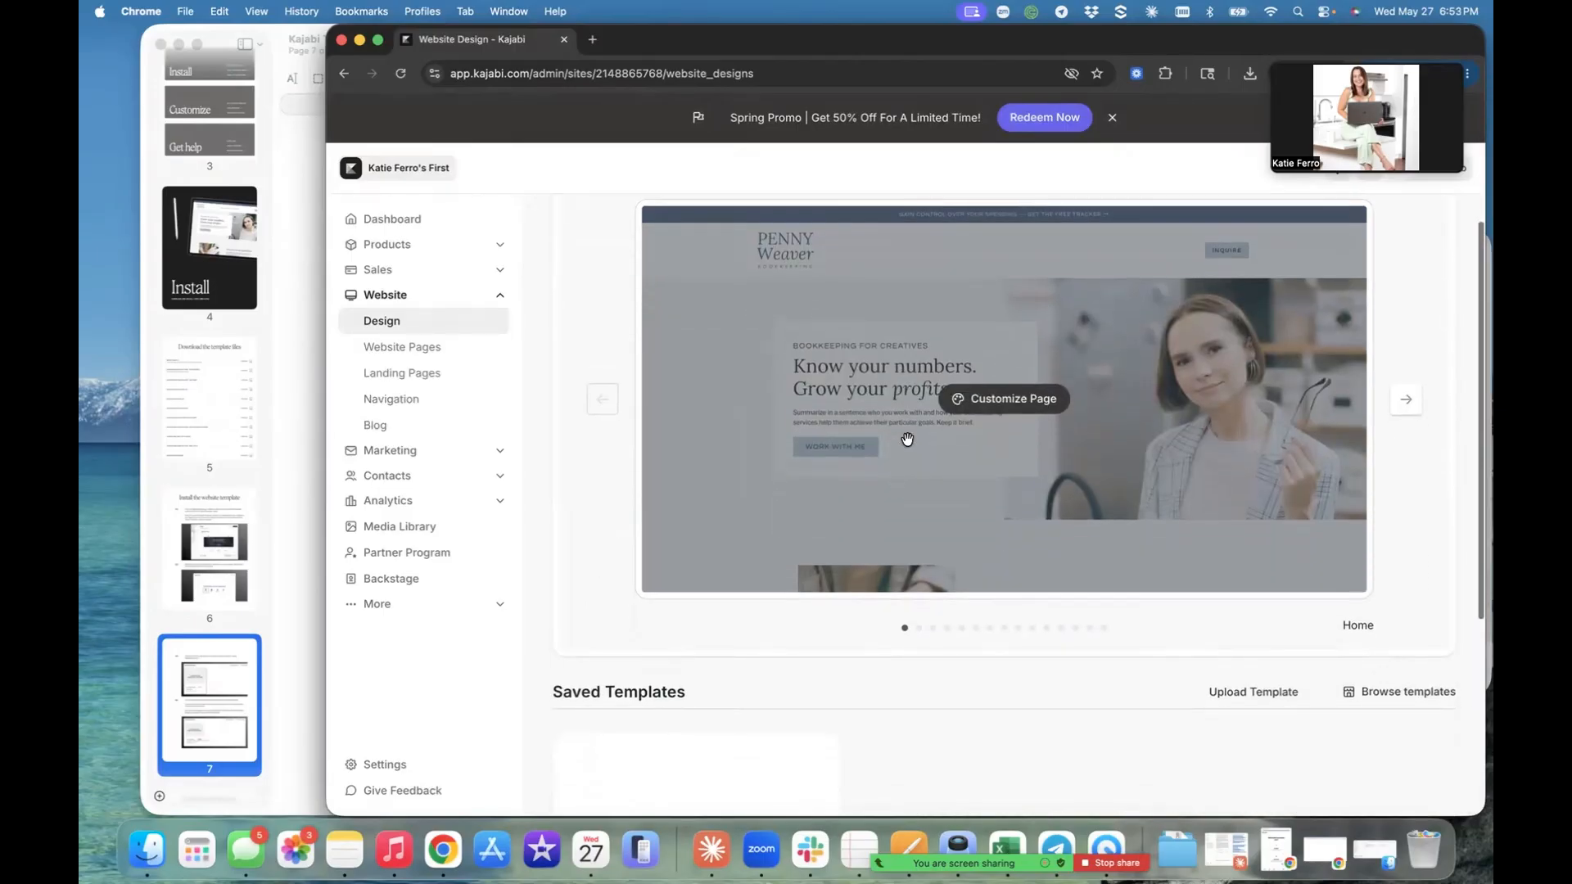
pyautogui.scroll(-3, 907, 439)
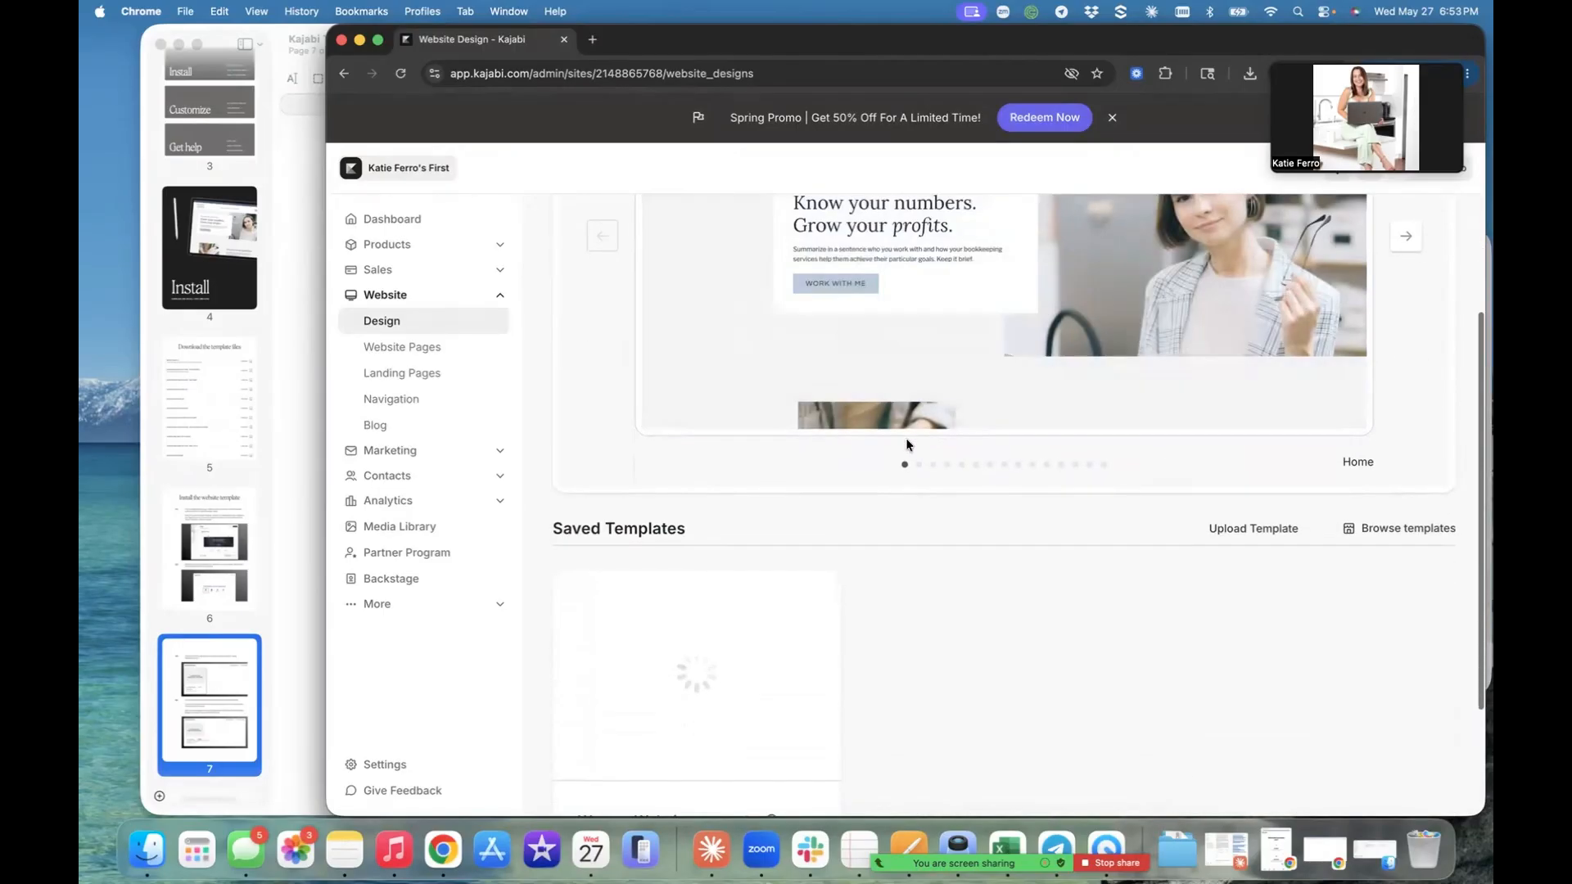
pyautogui.scroll(8, 907, 442)
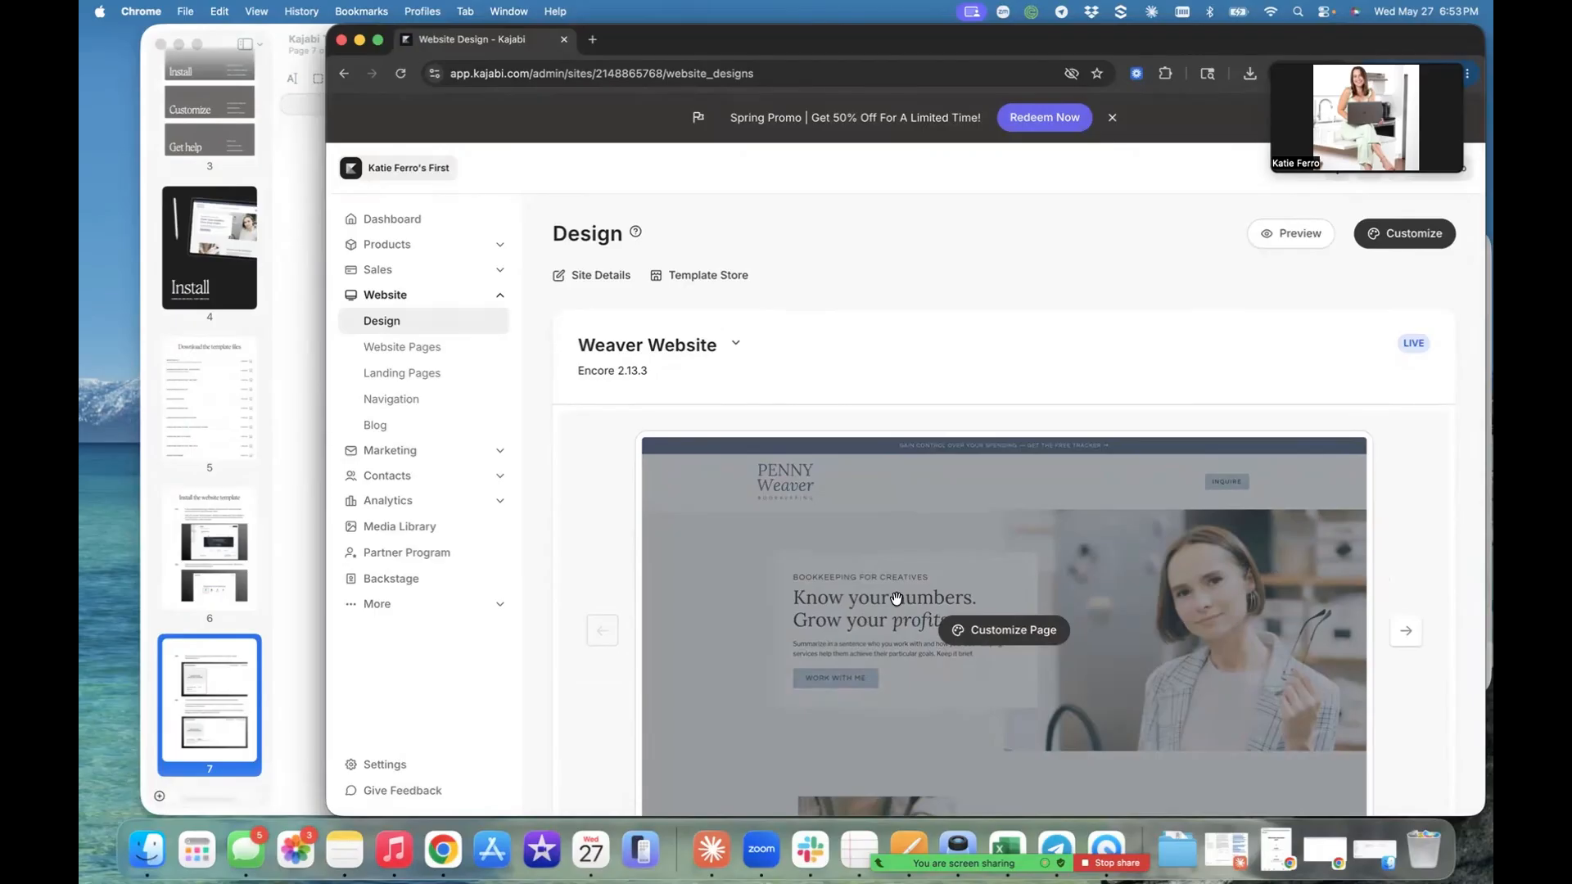
pyautogui.click(322, 588)
pyautogui.scroll(-4, 438, 611)
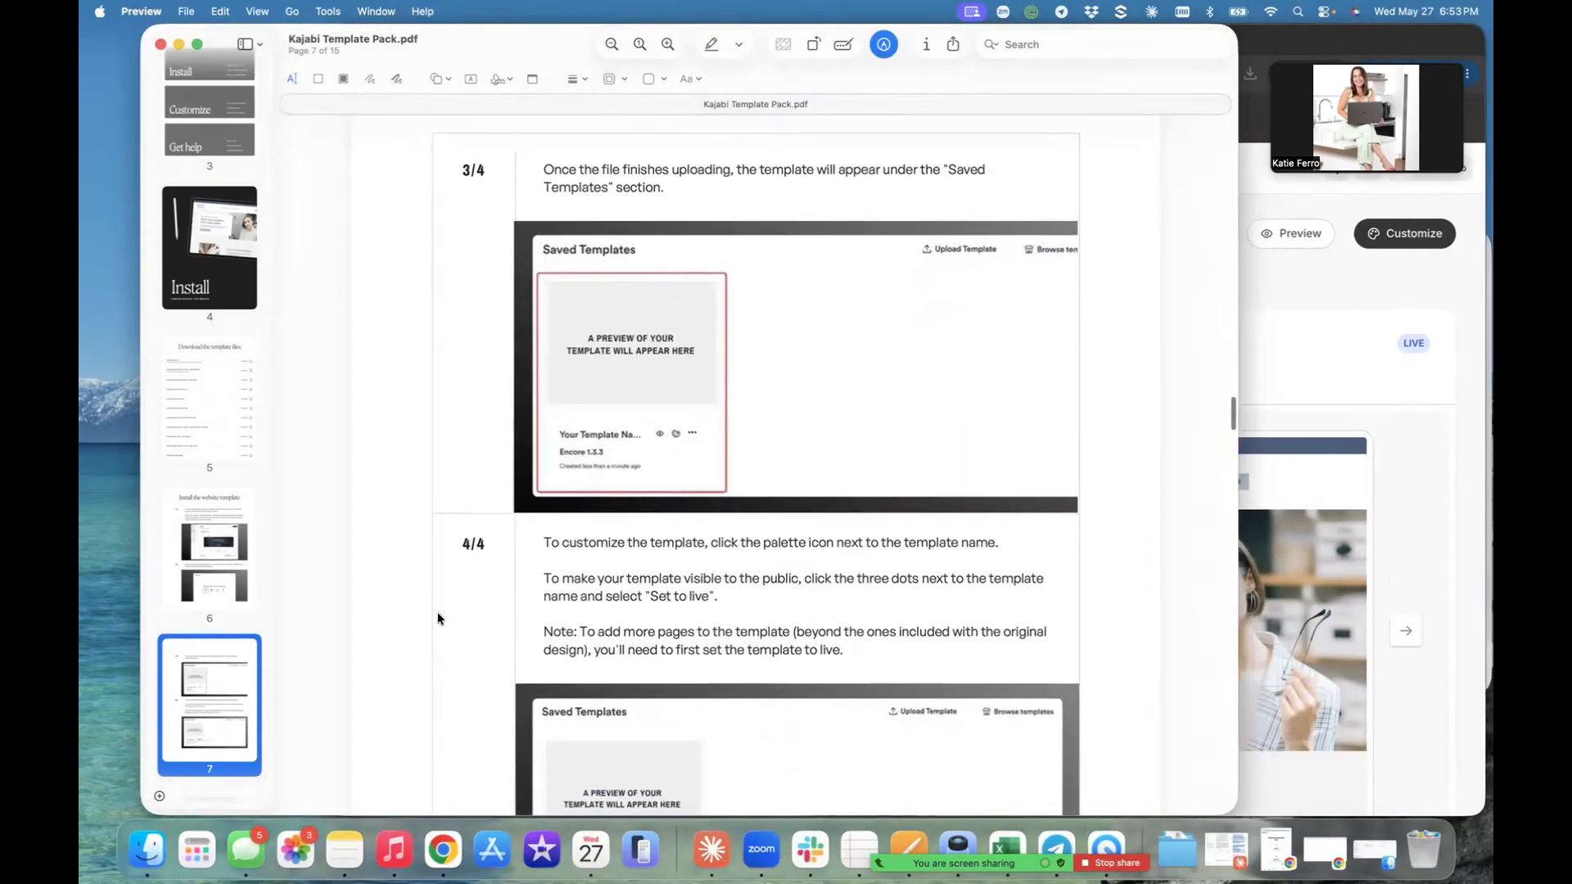
pyautogui.scroll(-20, 437, 612)
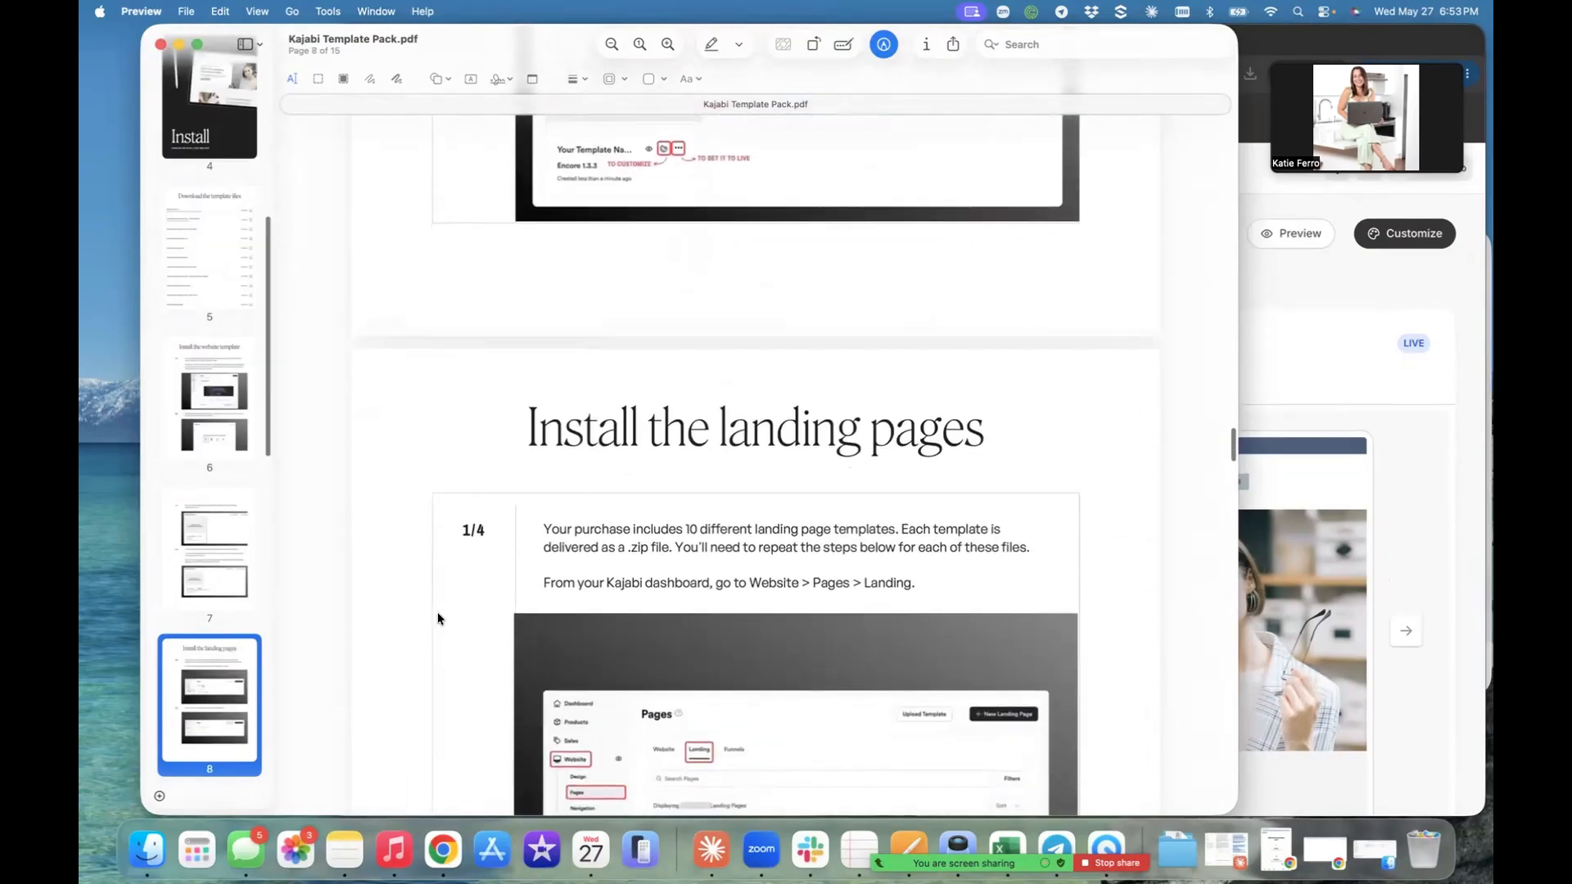
pyautogui.scroll(-7, 438, 618)
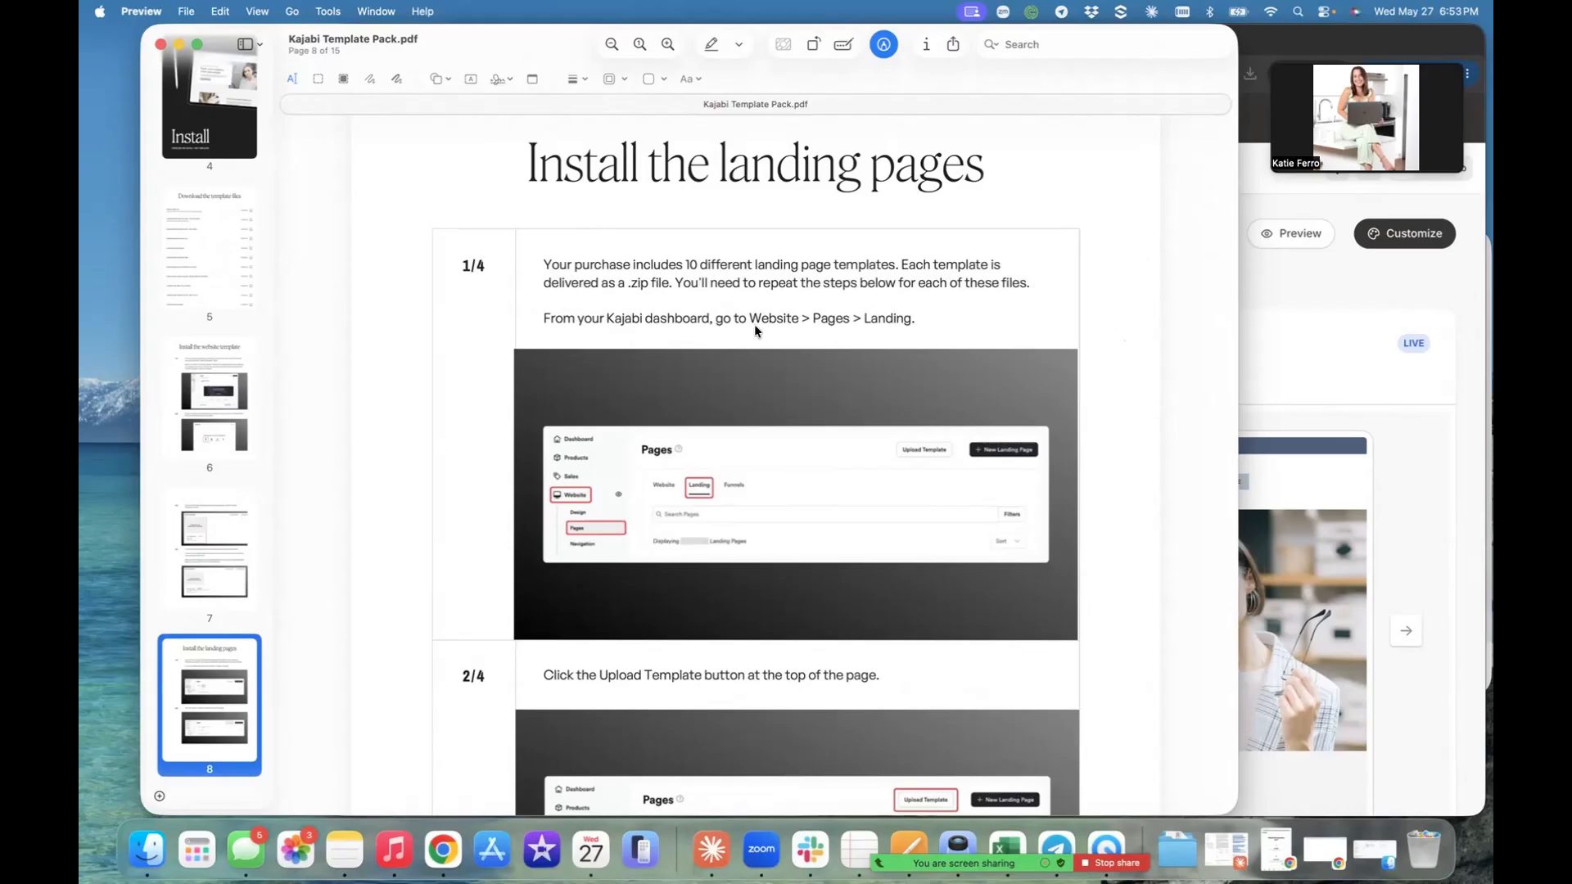
# - Switch to Kajabi in Chrome, open Landing Pages, and upload weaver-client-faq.zip from Finder's Downloads folder as a landing page template
pyautogui.click(1298, 352)
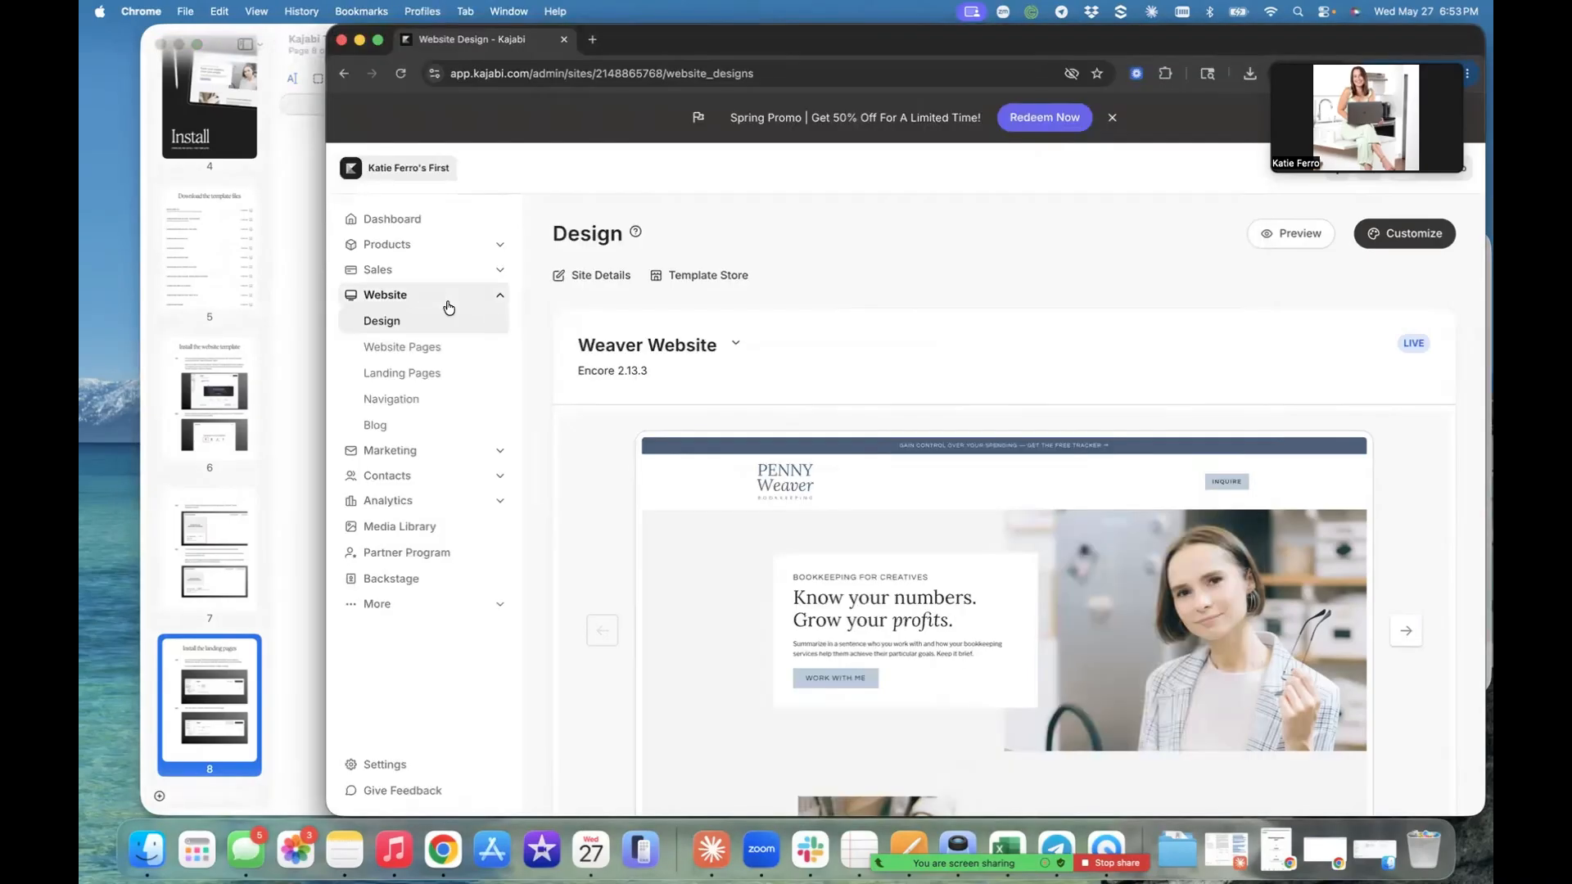
pyautogui.click(392, 381)
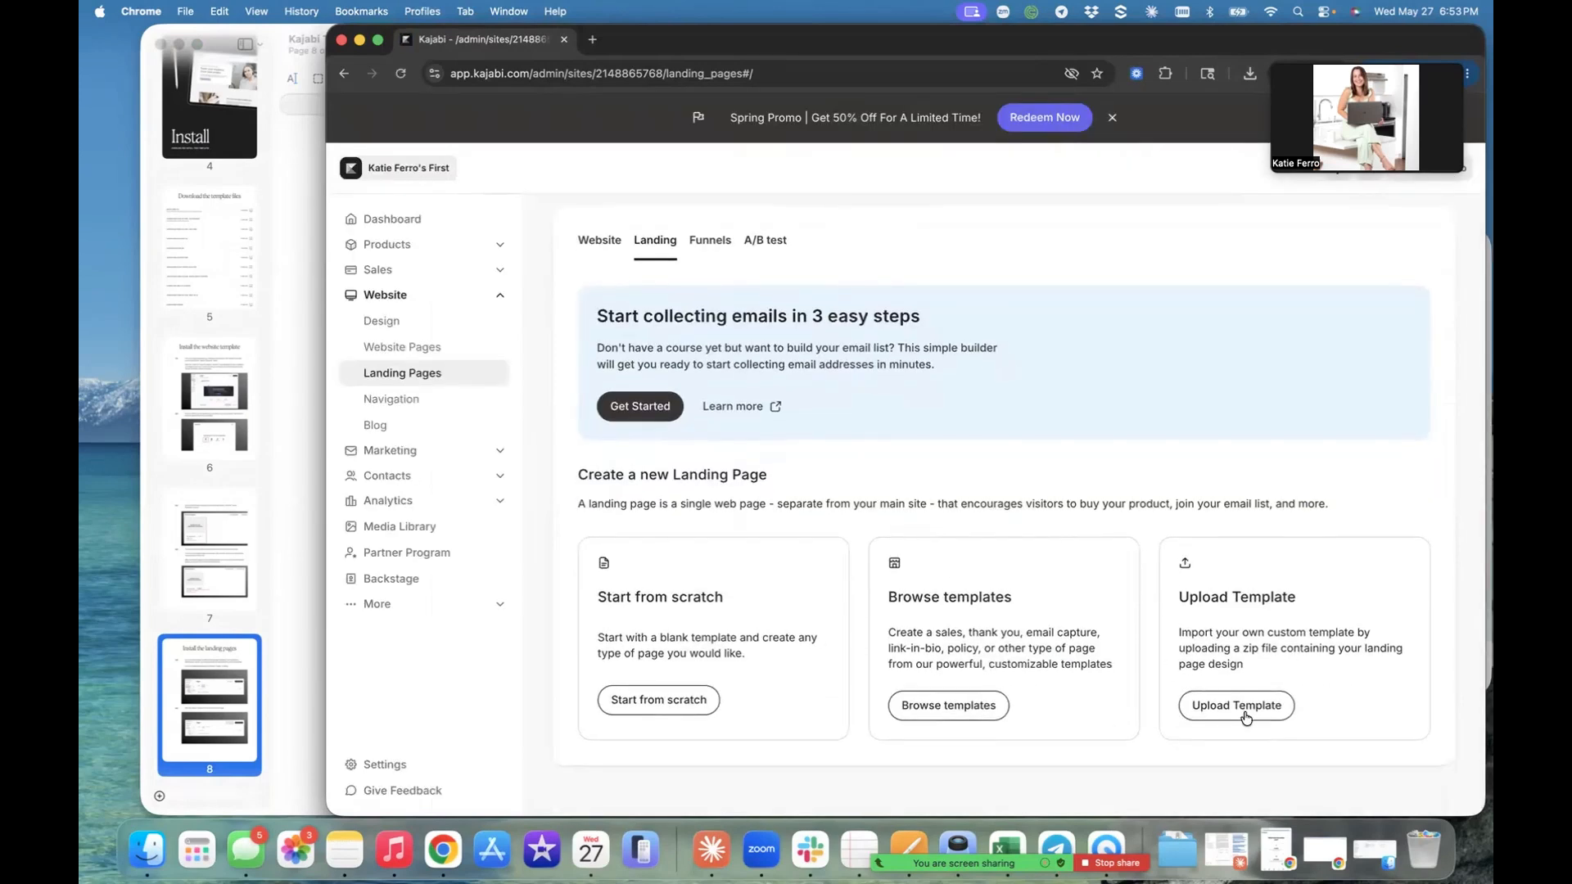
pyautogui.click(1245, 716)
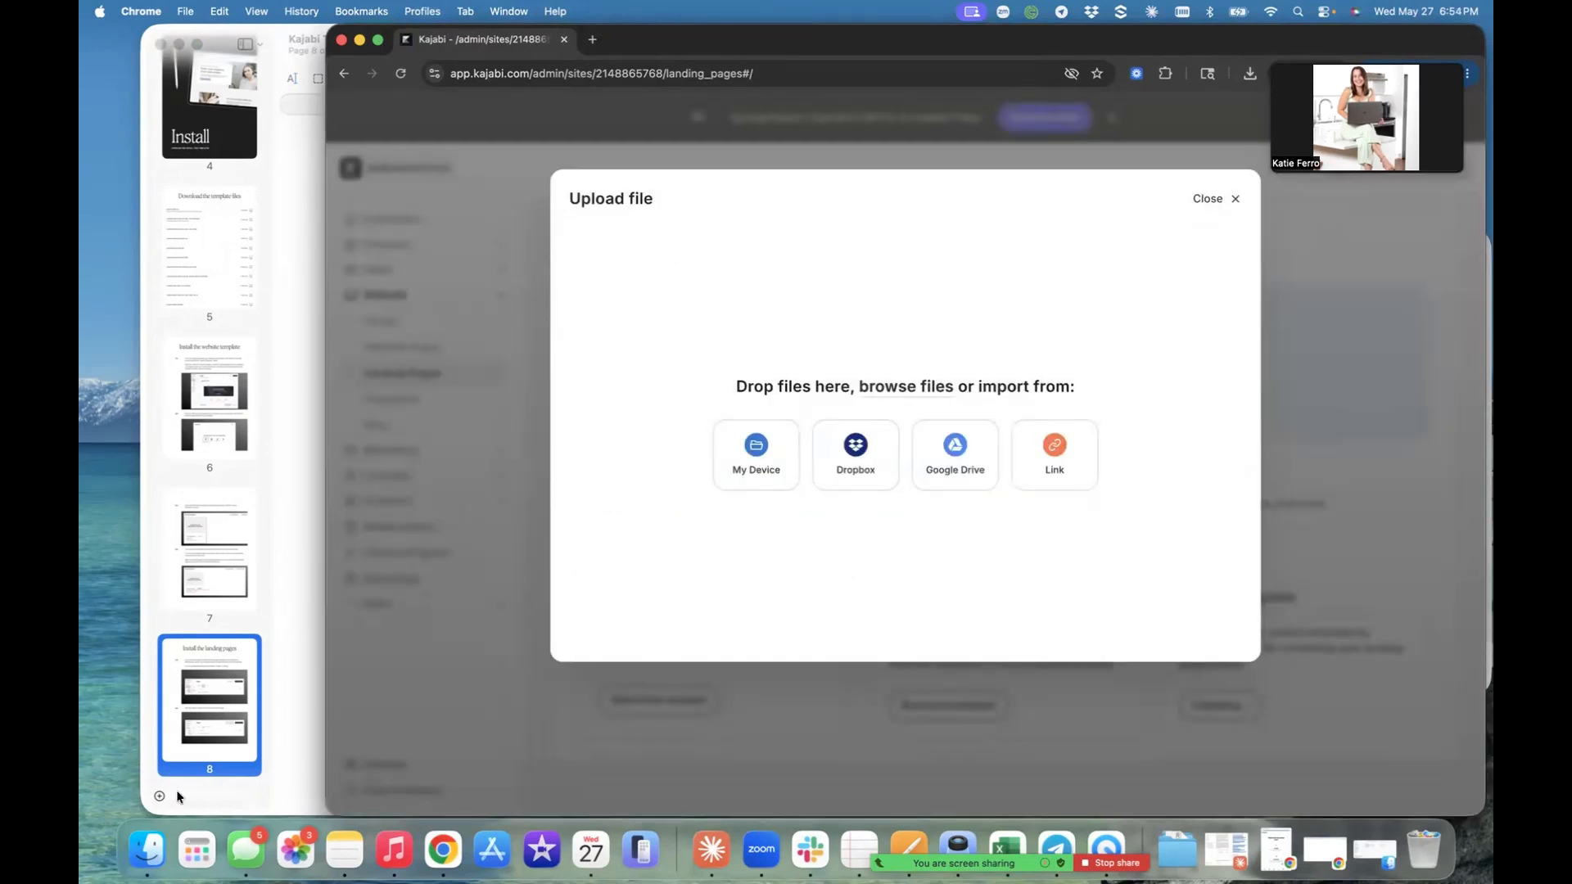
pyautogui.click(149, 849)
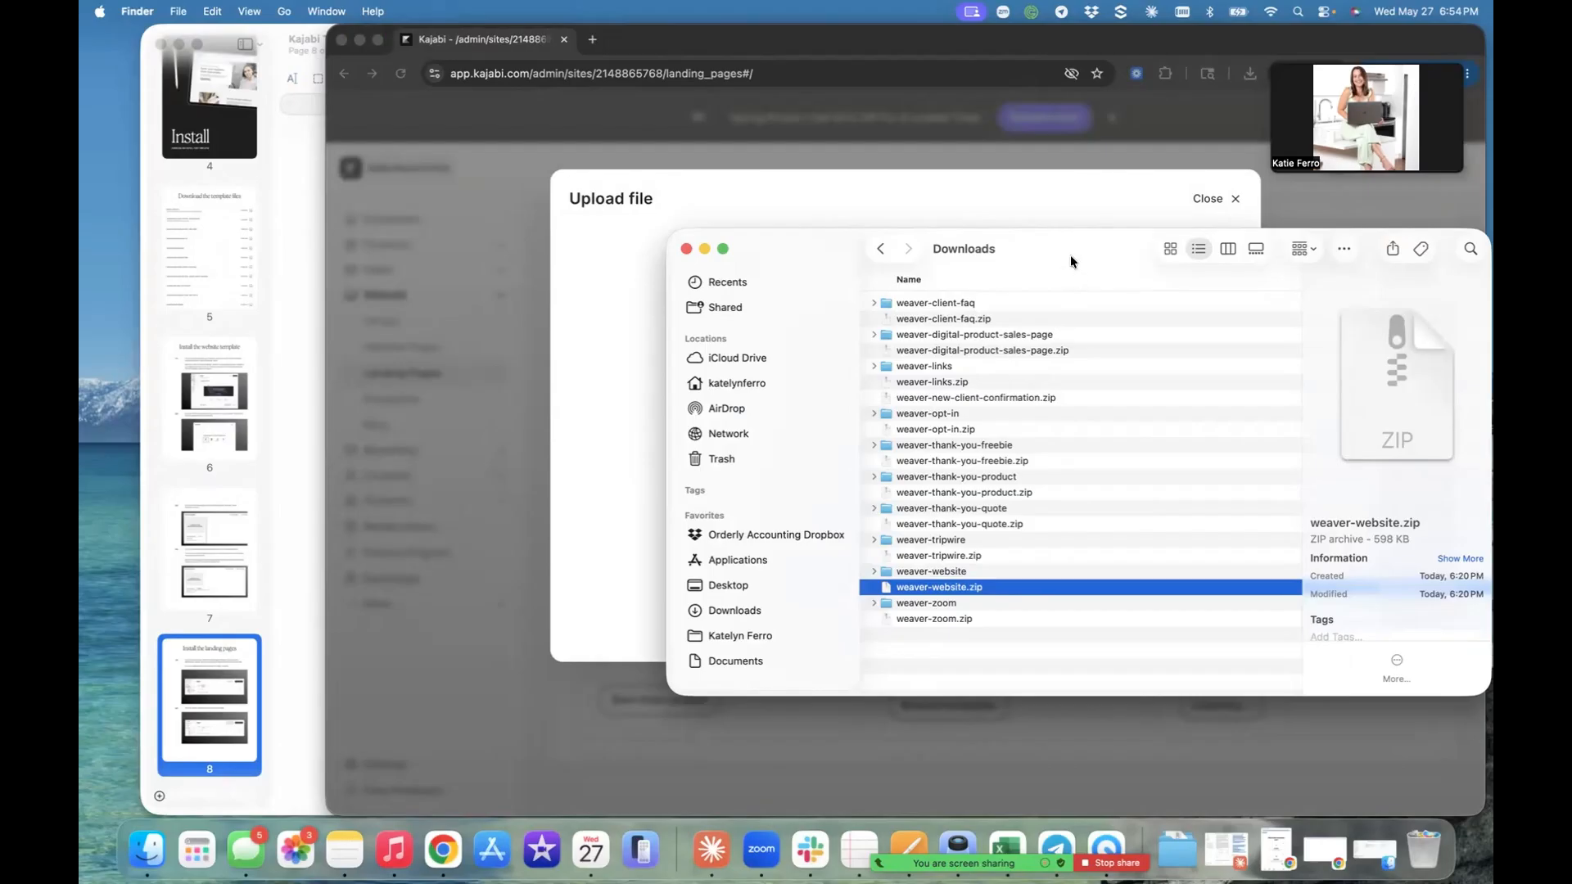
pyautogui.moveTo(1071, 249); pyautogui.dragTo(1161, 360)
pyautogui.moveTo(1043, 430); pyautogui.dragTo(727, 406)
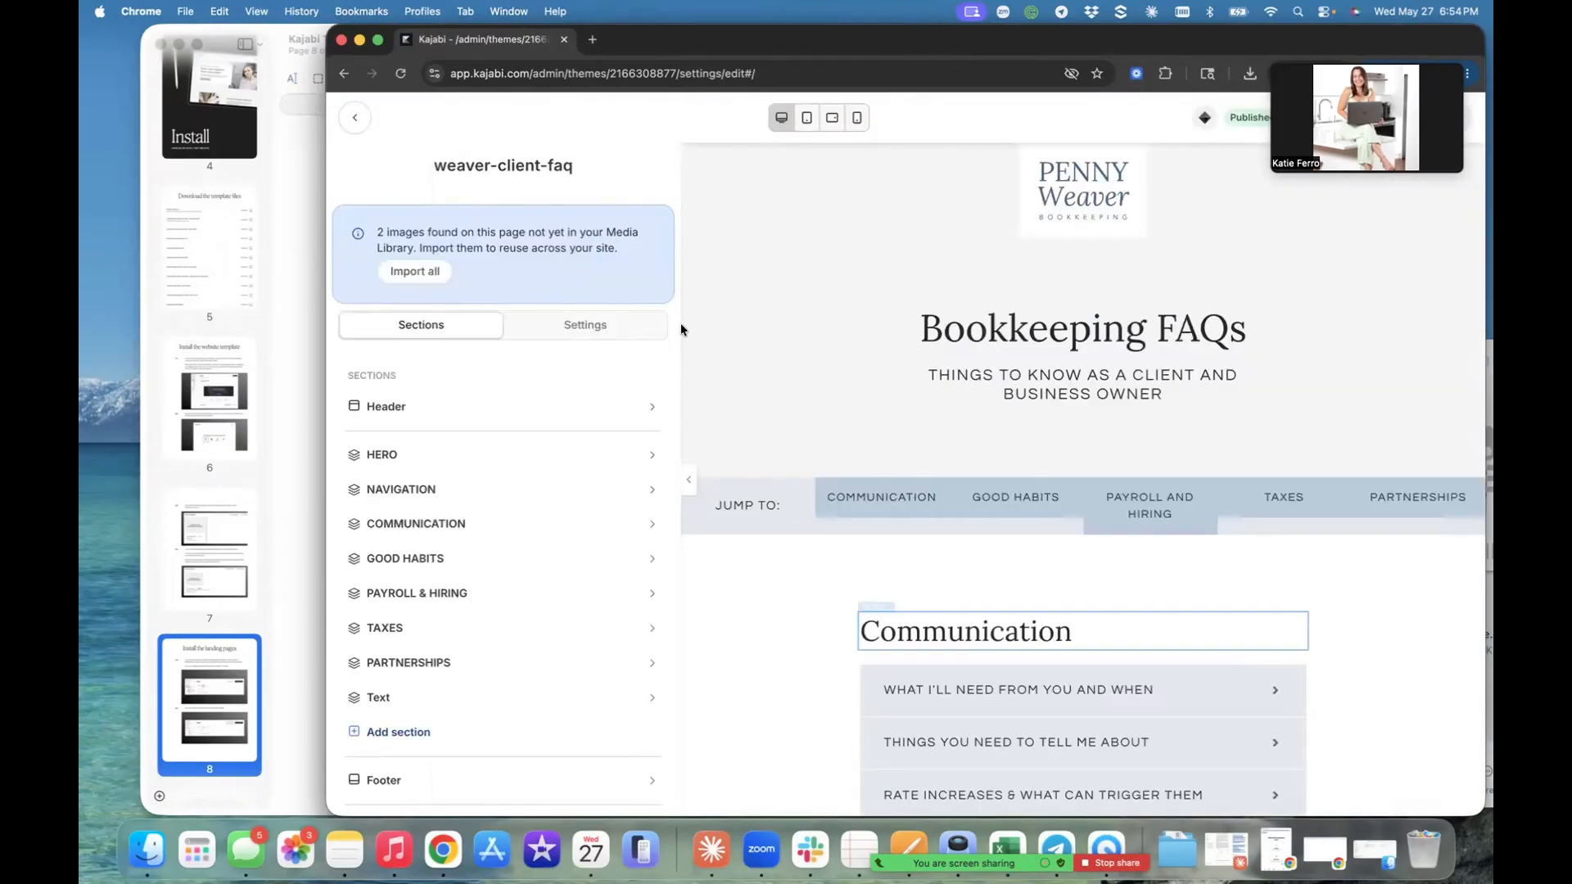
# - Return to the landing pages list and upload weaver-digital-product-sales-page.zip from Finder's Downloads folder as another landing page template
pyautogui.click(355, 117)
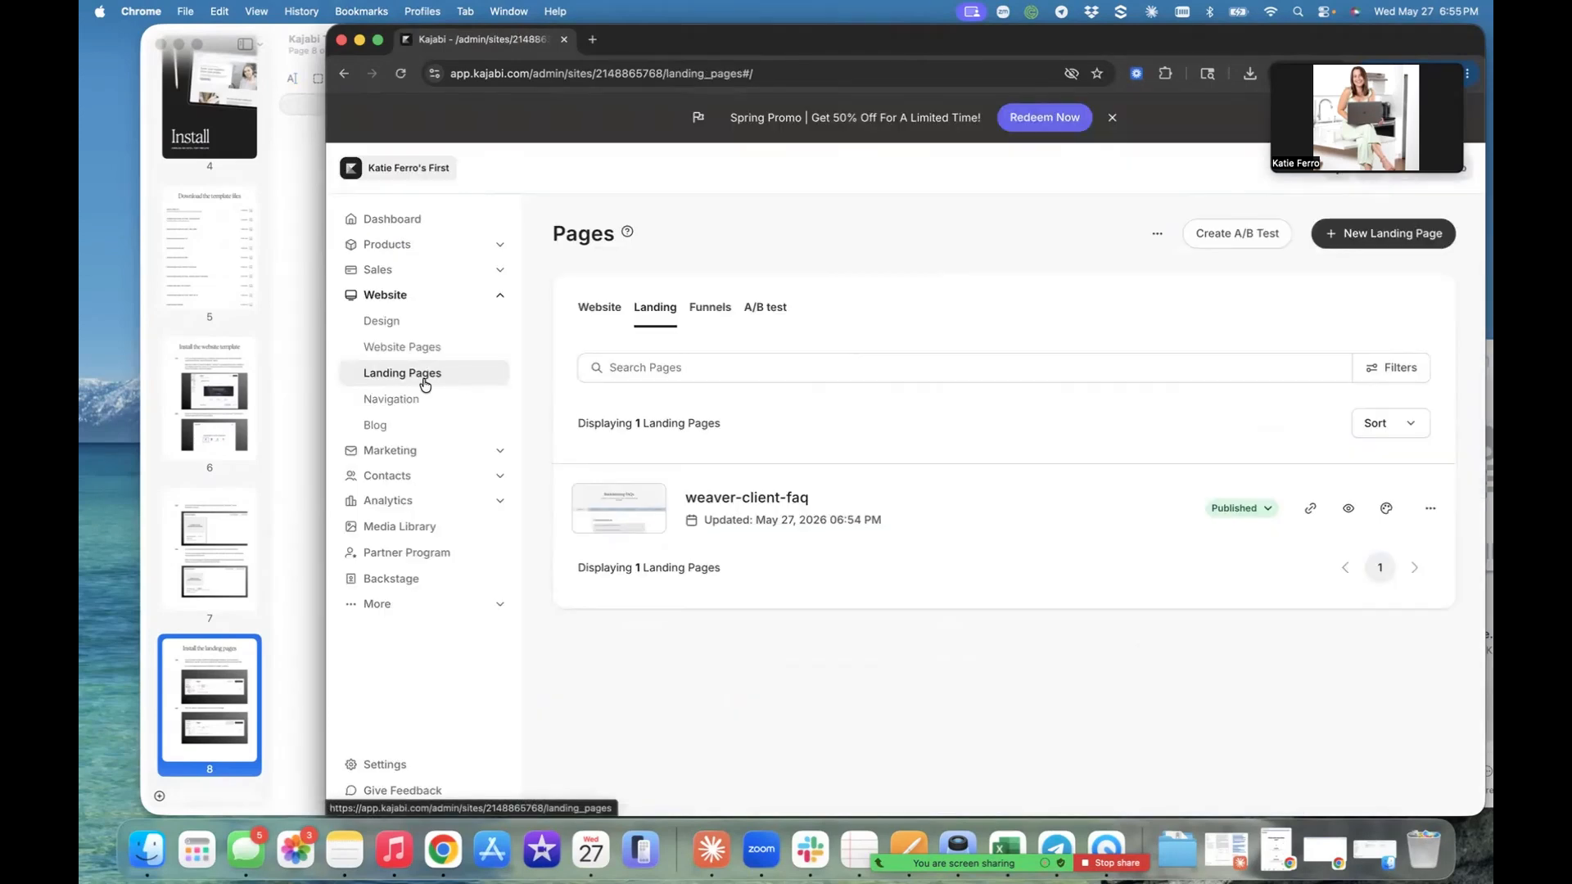
pyautogui.click(1156, 236)
pyautogui.click(1186, 263)
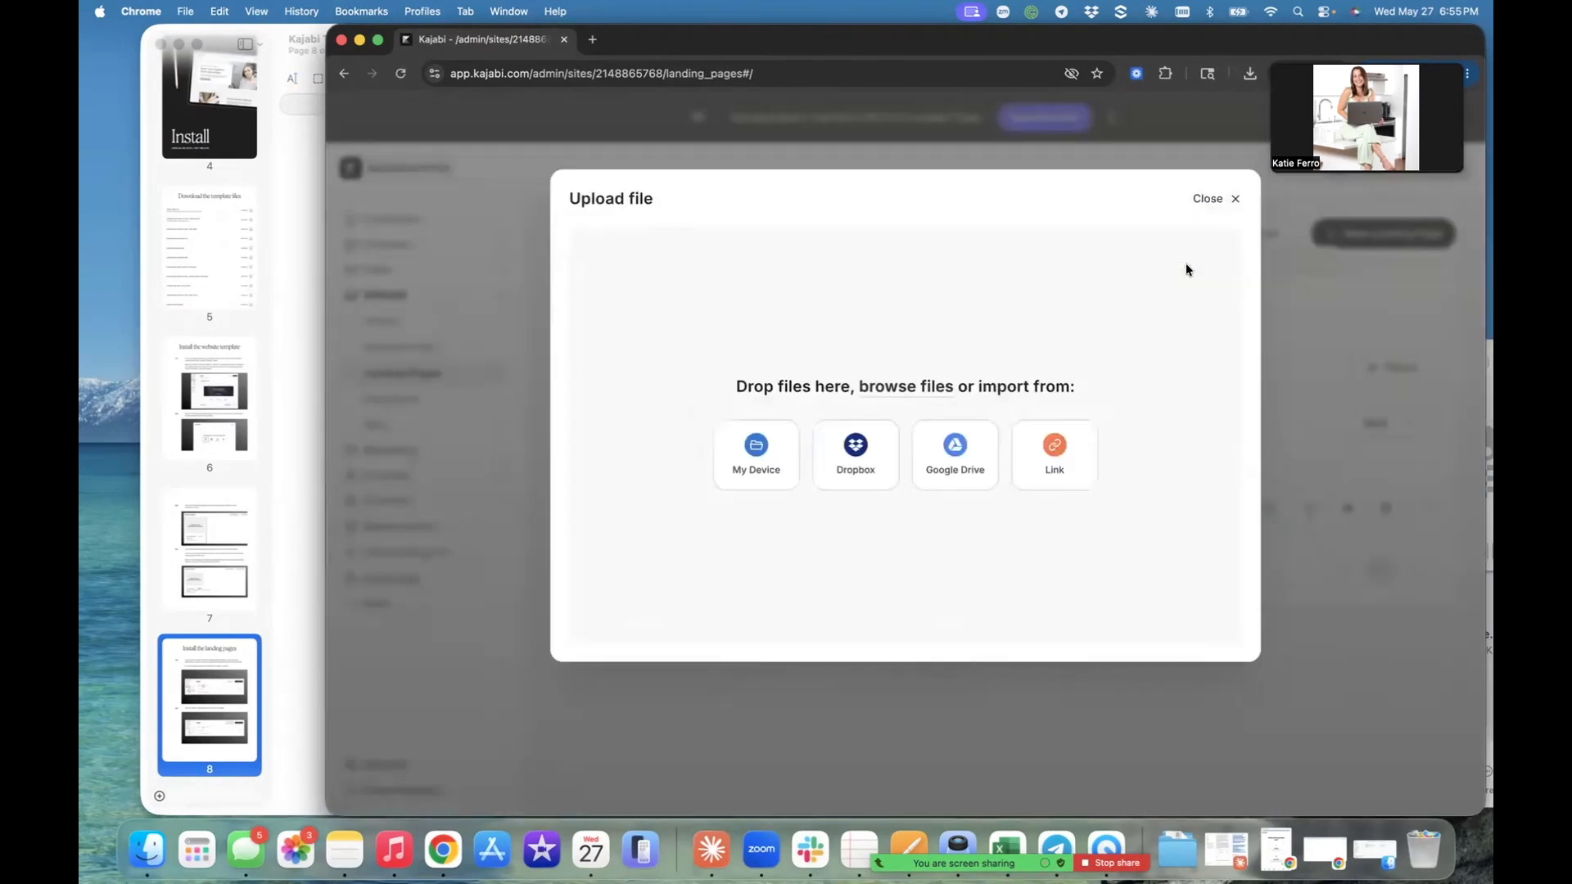
pyautogui.click(150, 844)
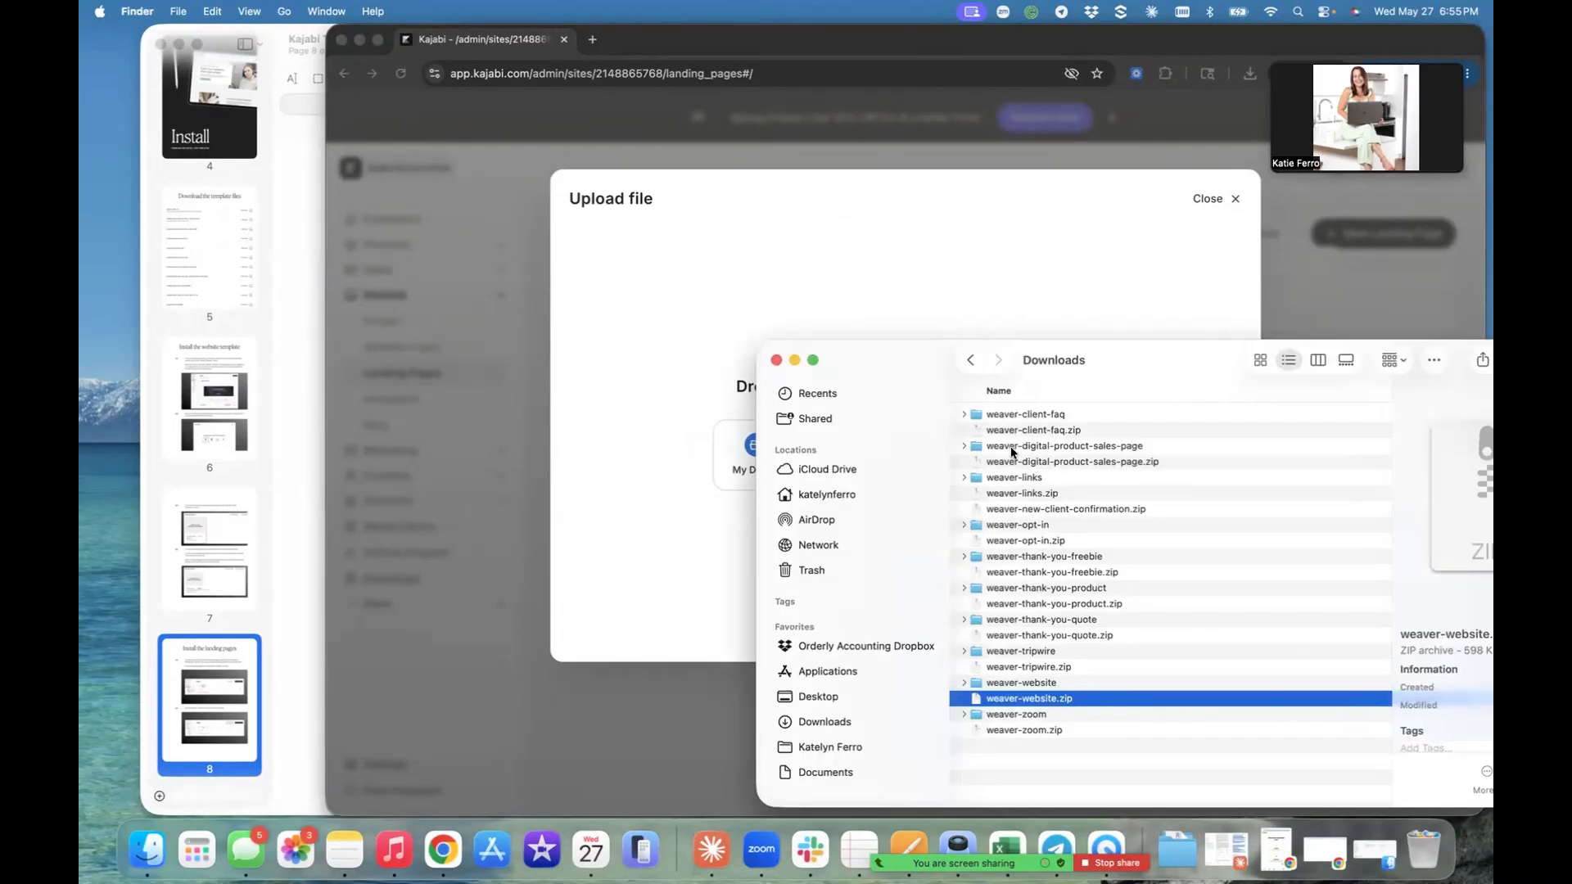
pyautogui.moveTo(1004, 460); pyautogui.dragTo(692, 380)
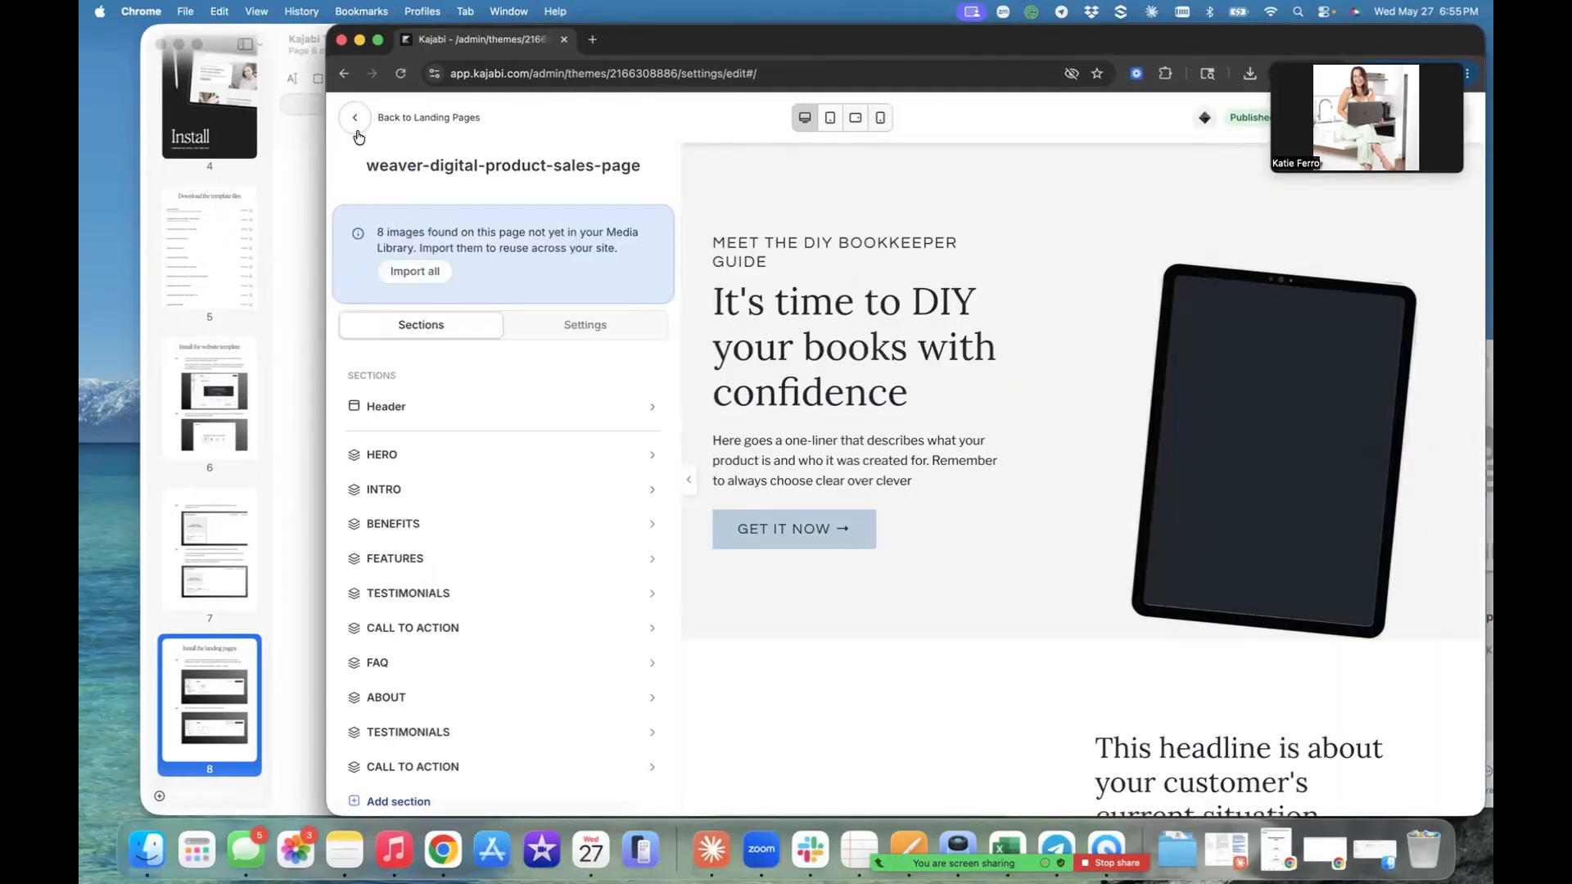
# - Return to the landing pages list and upload weaver-links.zip from Finder's Downloads folder as a landing page template
pyautogui.click(357, 131)
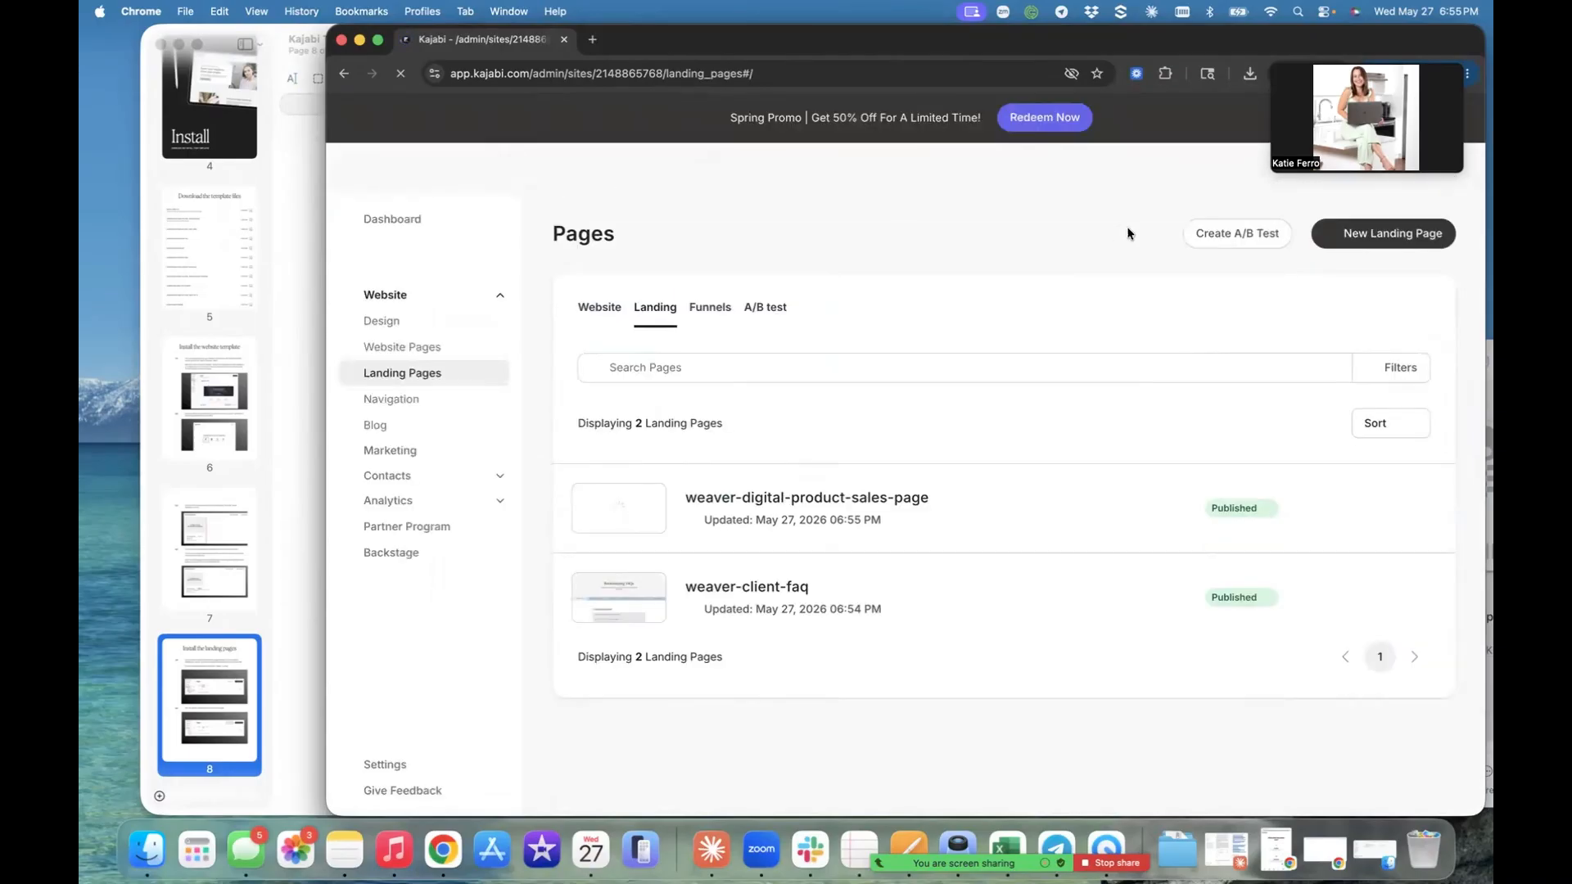
pyautogui.click(1158, 236)
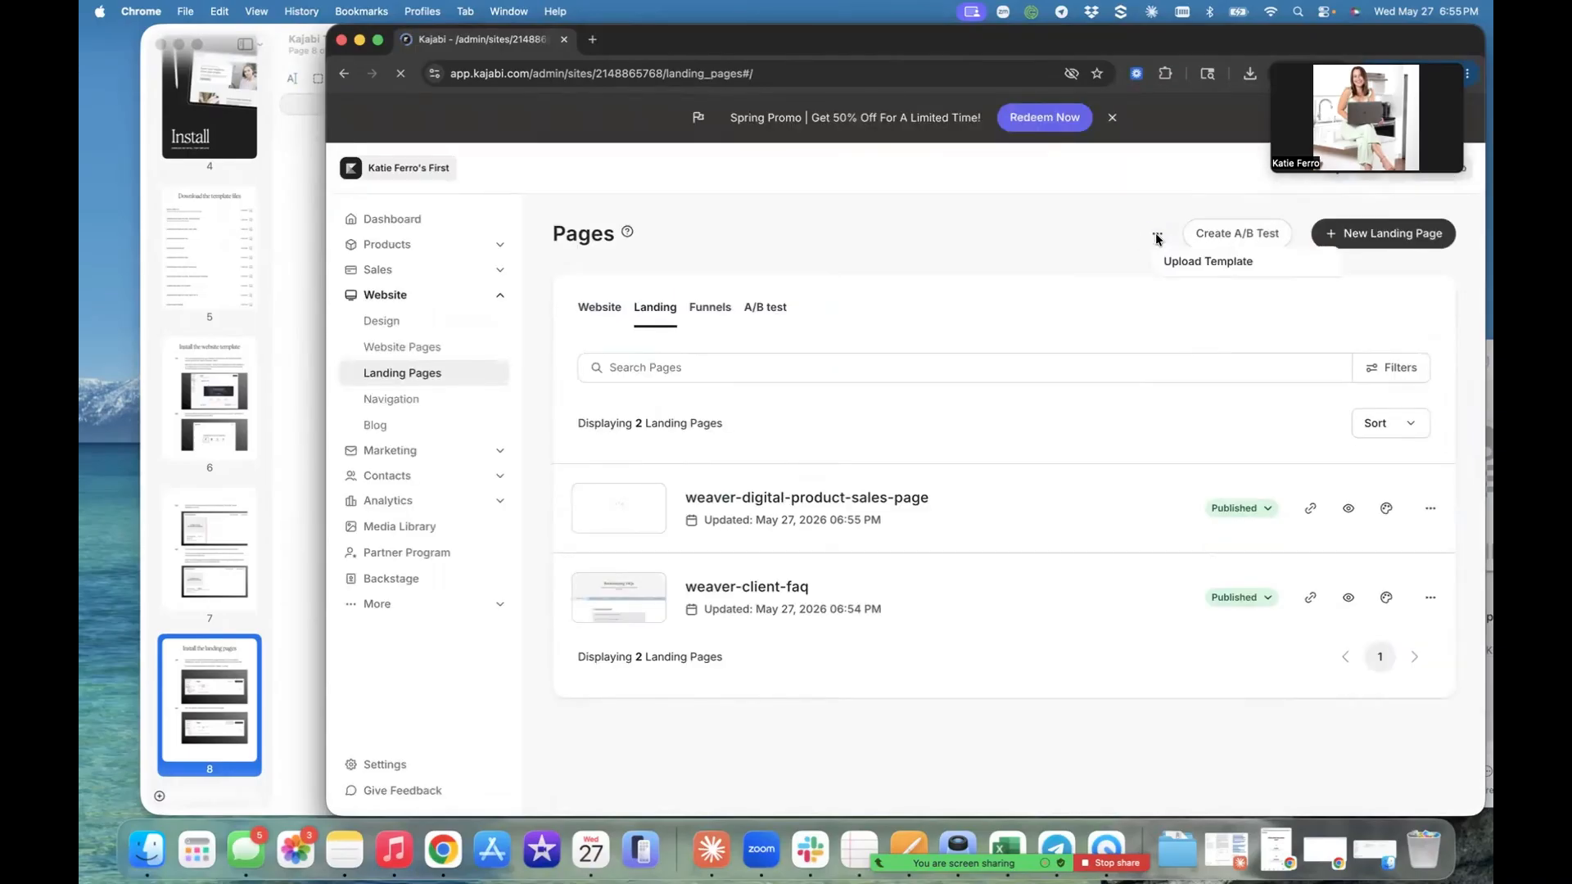
pyautogui.click(1208, 261)
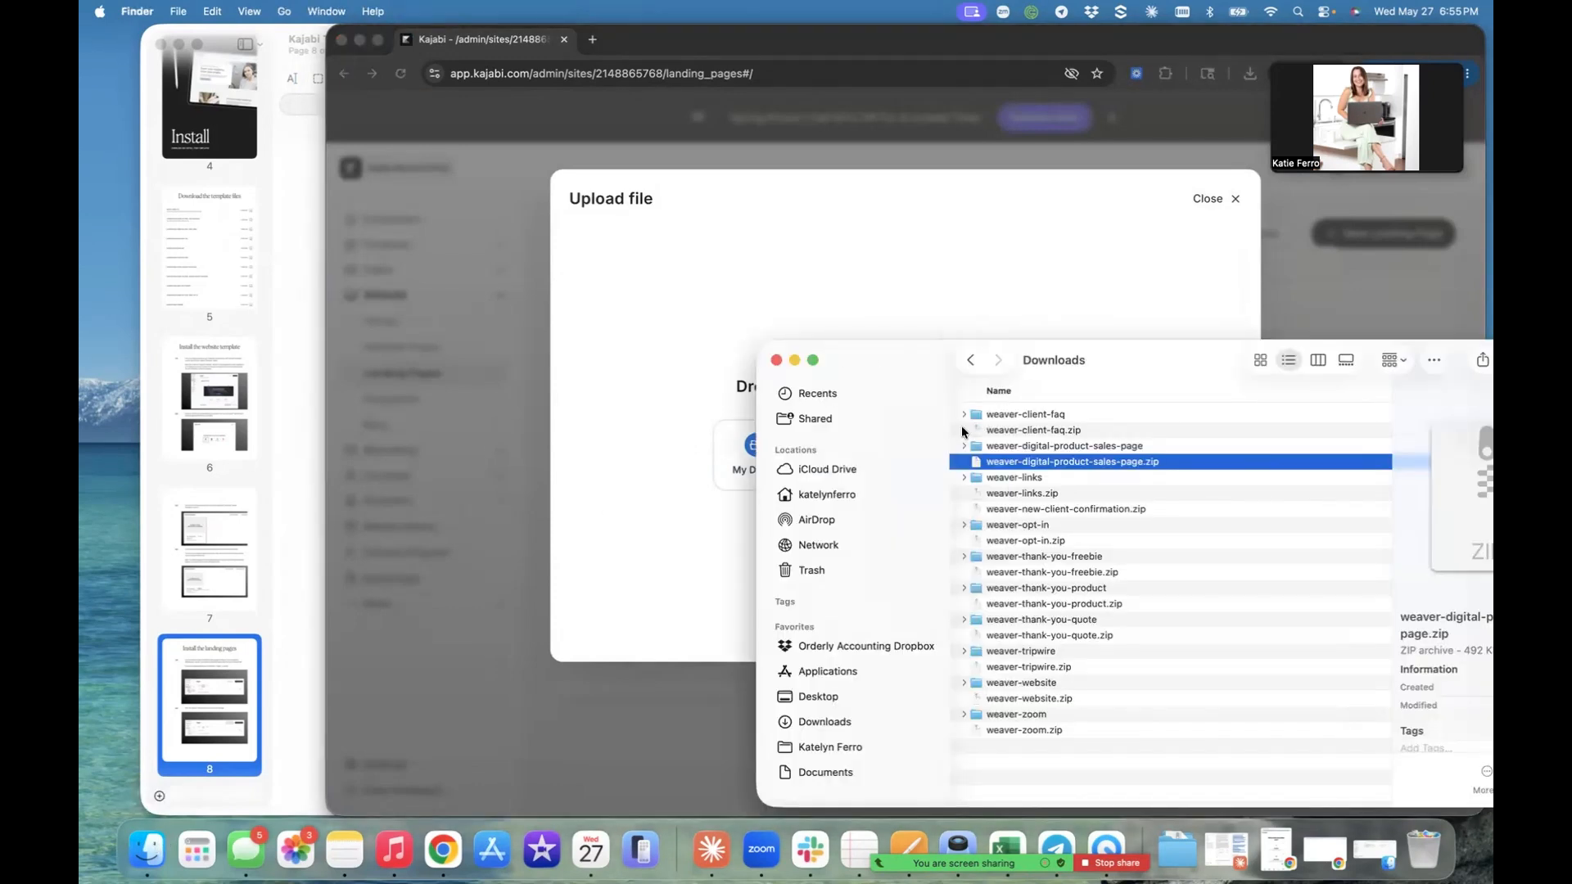
pyautogui.moveTo(1012, 498); pyautogui.dragTo(675, 413)
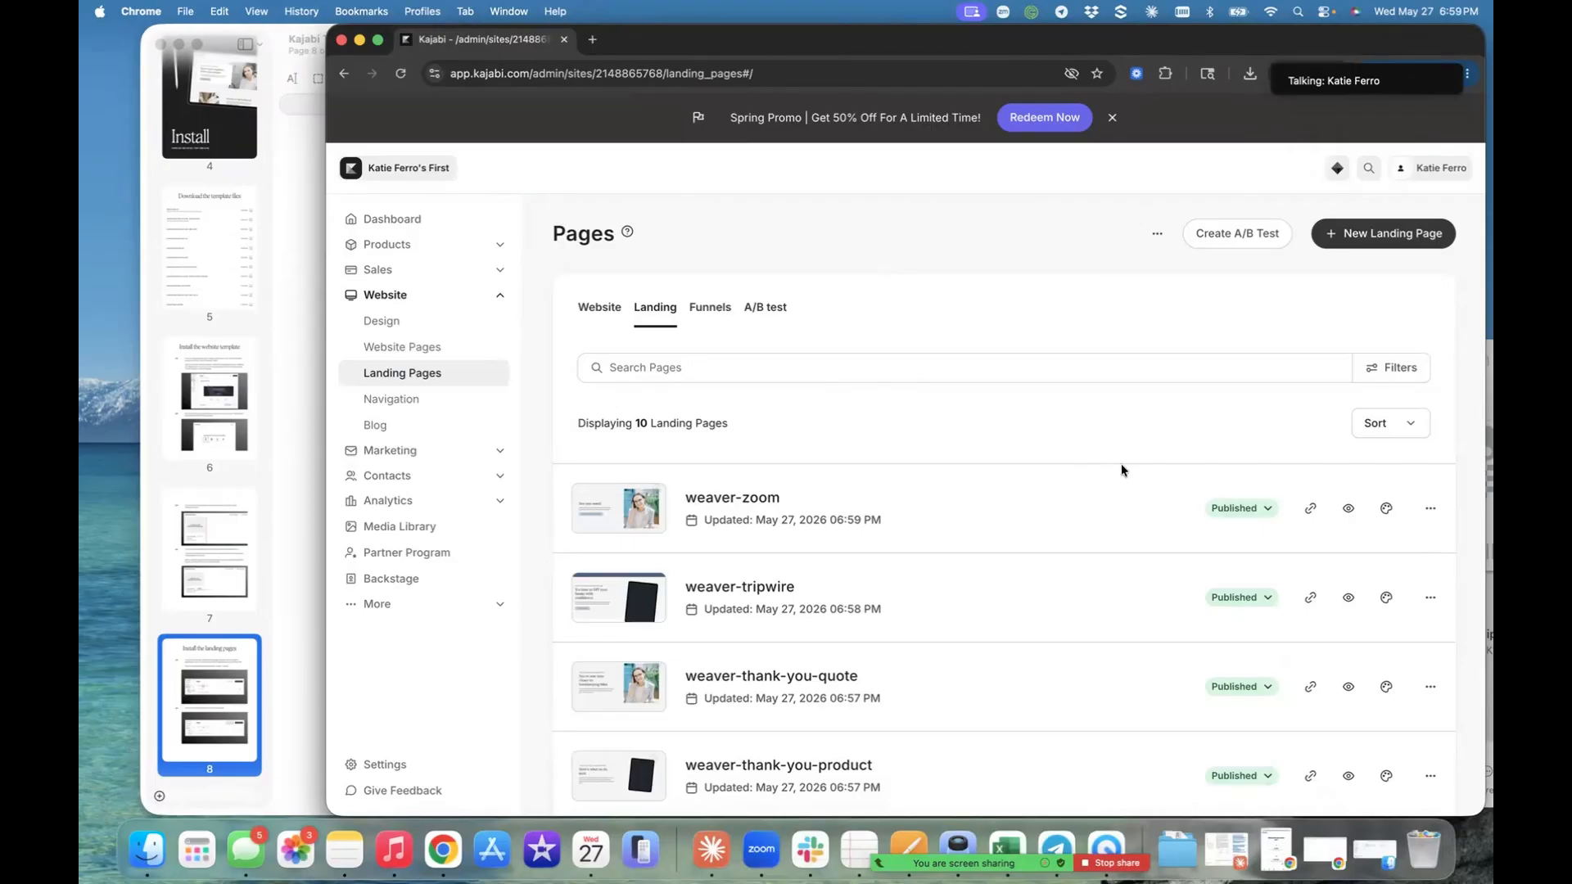
# - Change the status of the weaver-zoom, weaver-tripwire and weaver-thank-you-quote landing pages to Draft
pyautogui.click(1216, 506)
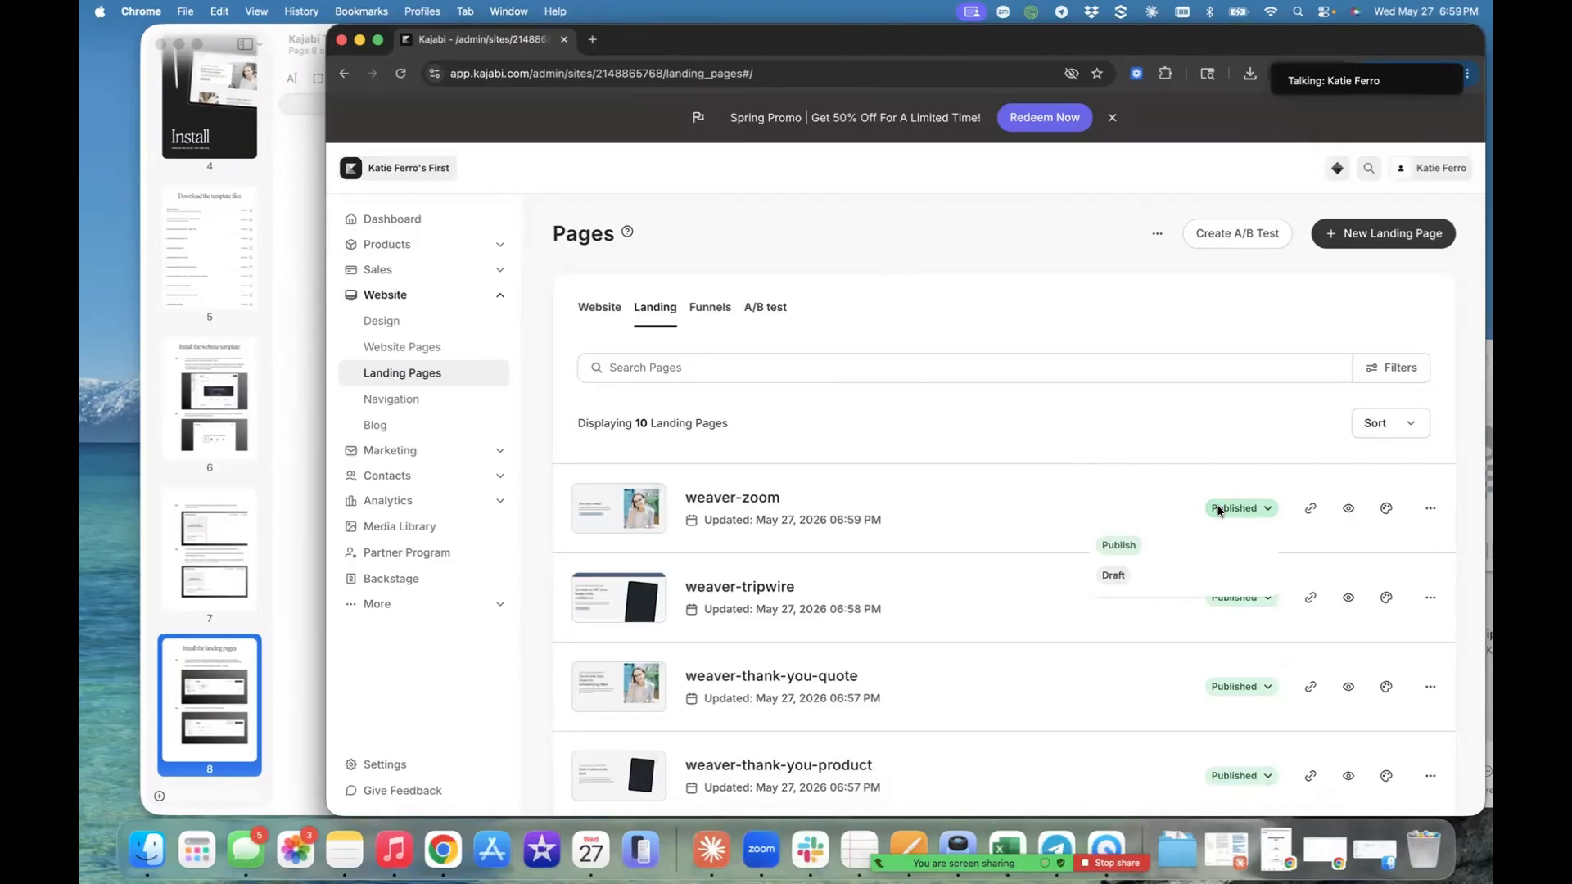
pyautogui.click(1138, 576)
pyautogui.click(1226, 599)
pyautogui.click(1133, 665)
pyautogui.click(1235, 686)
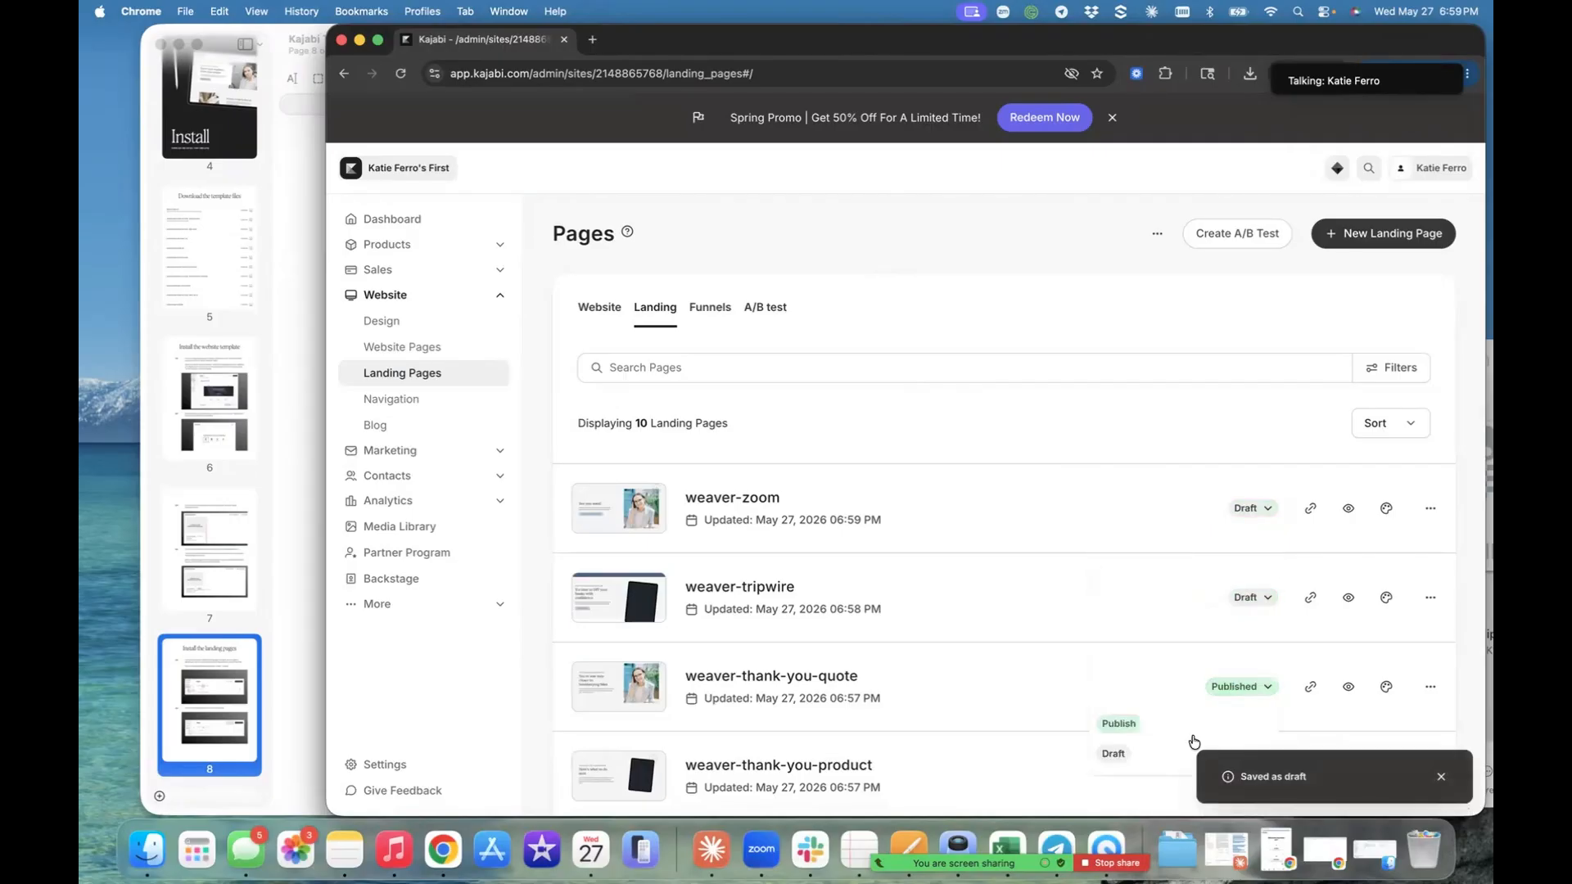
pyautogui.click(1150, 752)
# - Set the weaver-thank-you-product, weaver-thank-you-freebie and weaver-opt-in landing pages to Draft
pyautogui.scroll(-3, 1168, 649)
pyautogui.click(1223, 577)
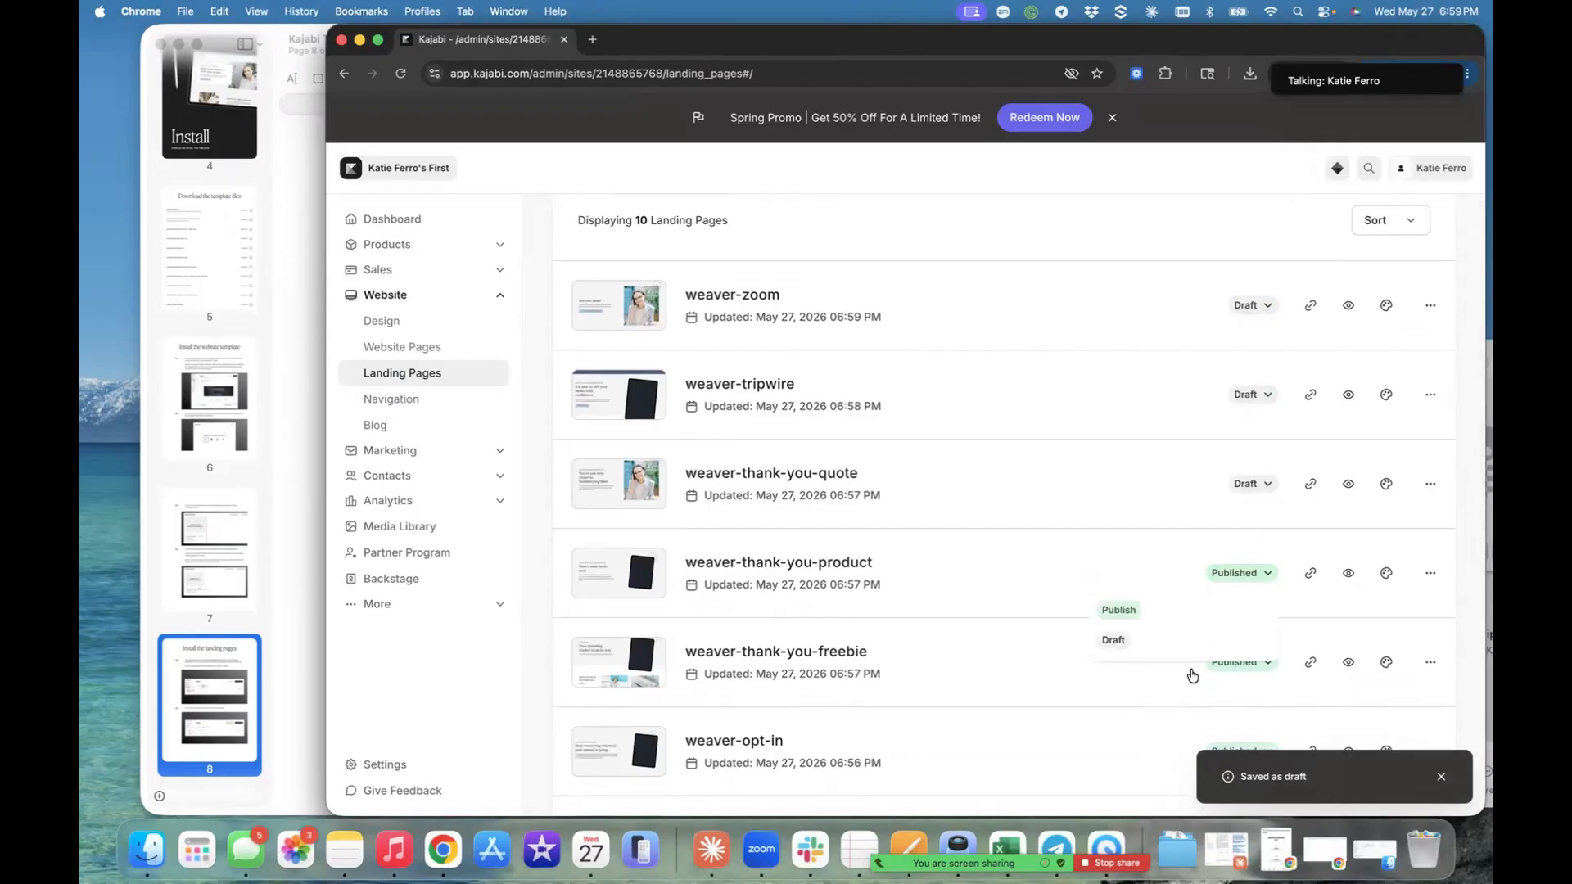
pyautogui.click(1140, 641)
pyautogui.click(1247, 664)
pyautogui.click(1141, 729)
pyautogui.scroll(-5, 1141, 729)
pyautogui.click(1248, 309)
pyautogui.click(1168, 374)
# - Set the remaining weaver-new-client-confirmation, weaver-links, weaver-digital-product-sales-page and weaver-client-faq landing pages to Draft
pyautogui.click(1236, 399)
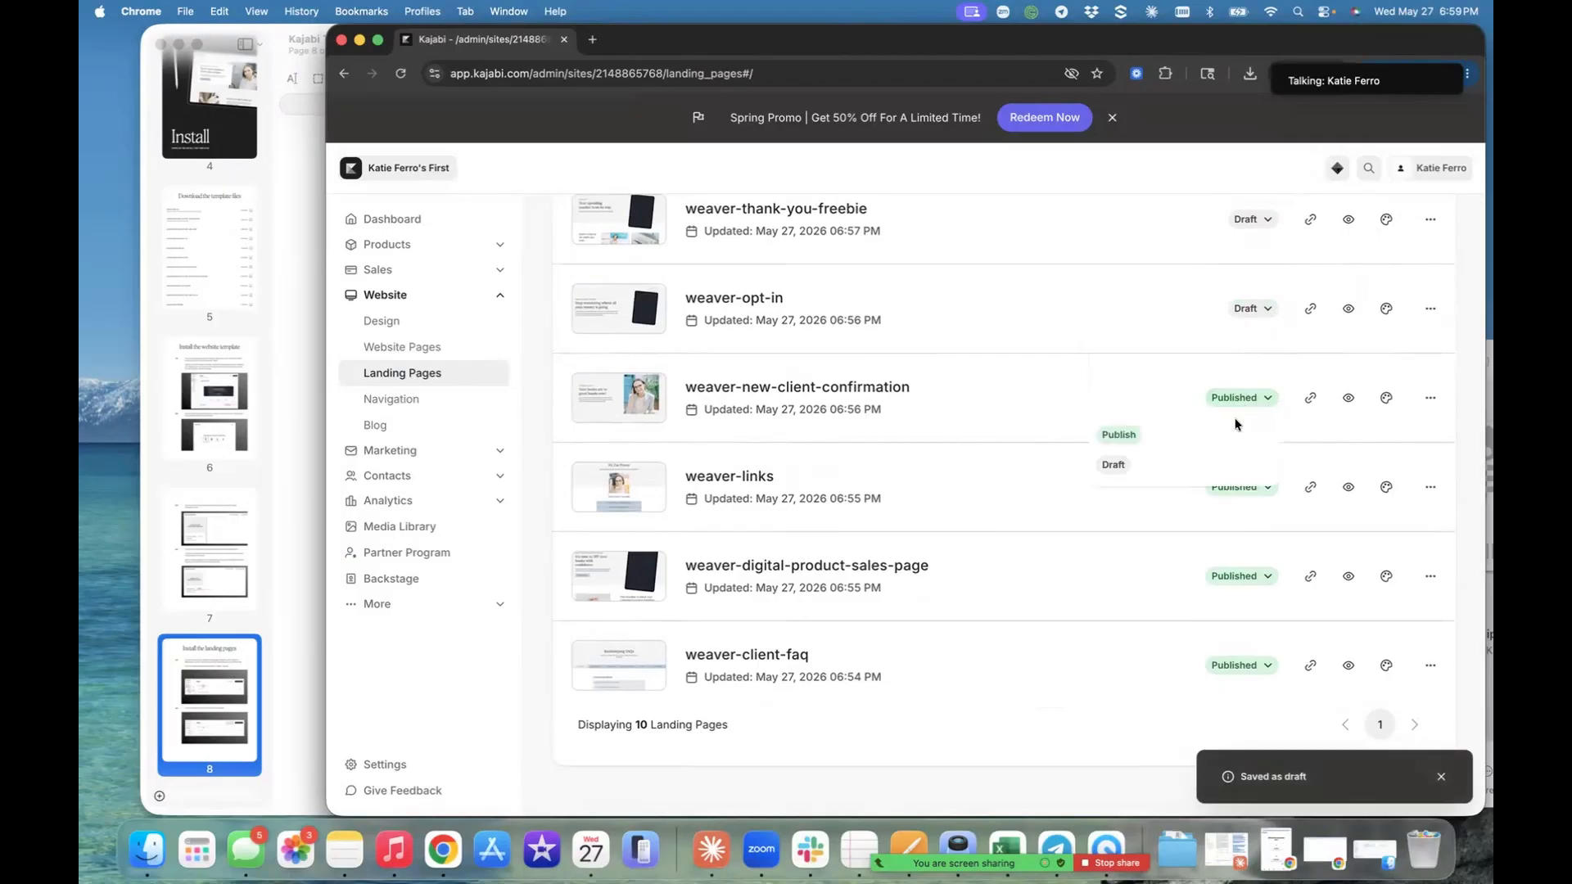
pyautogui.click(1163, 466)
pyautogui.click(1240, 486)
pyautogui.click(1161, 562)
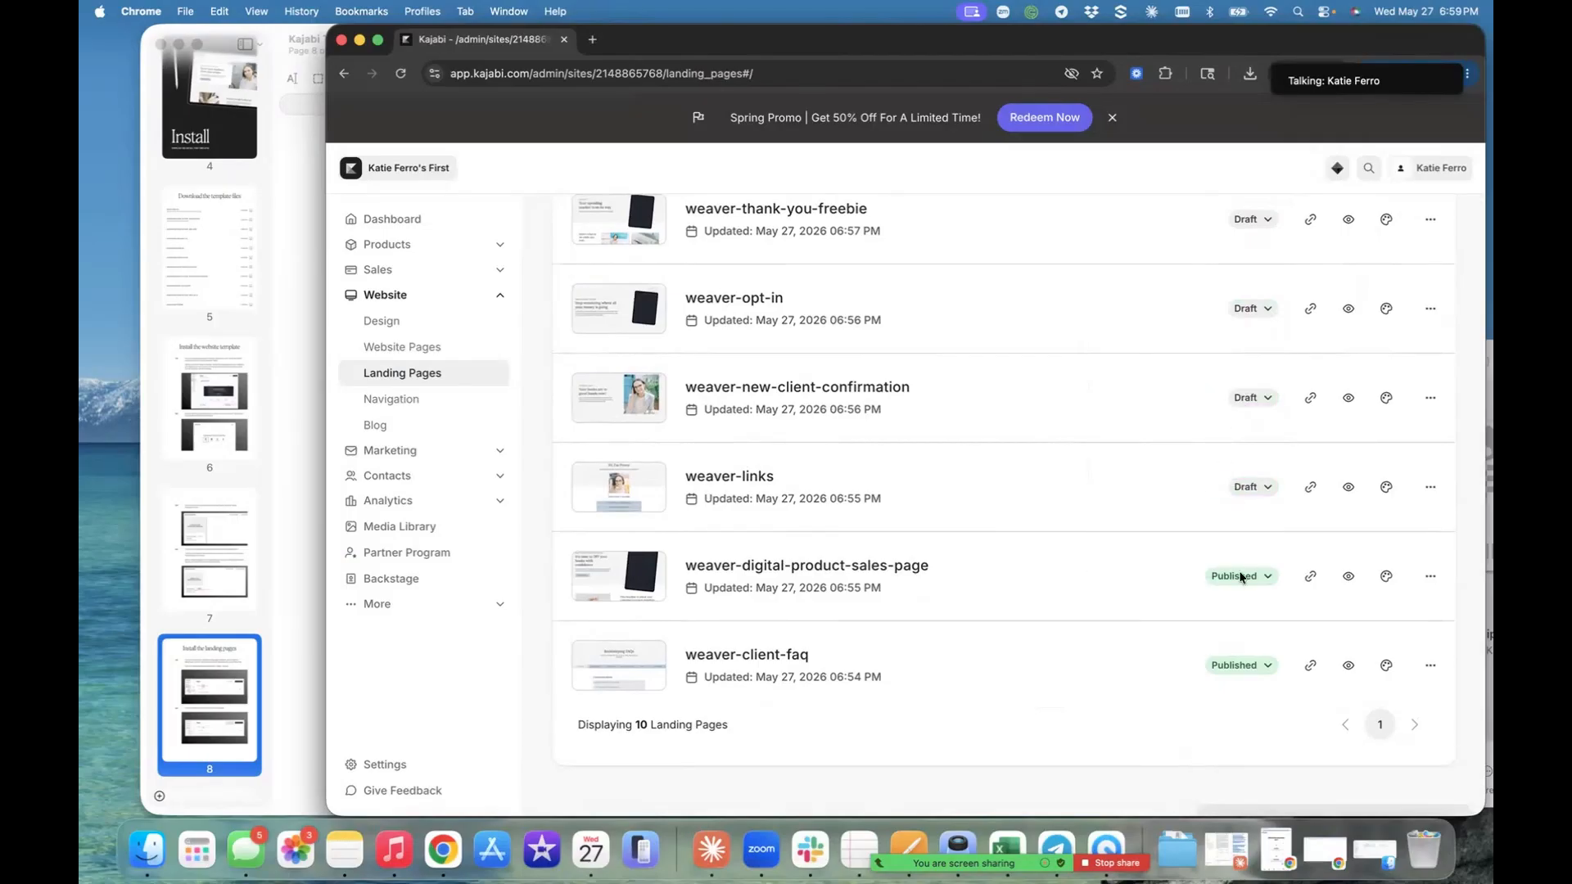
pyautogui.click(1240, 573)
pyautogui.click(1240, 664)
pyautogui.click(1124, 731)
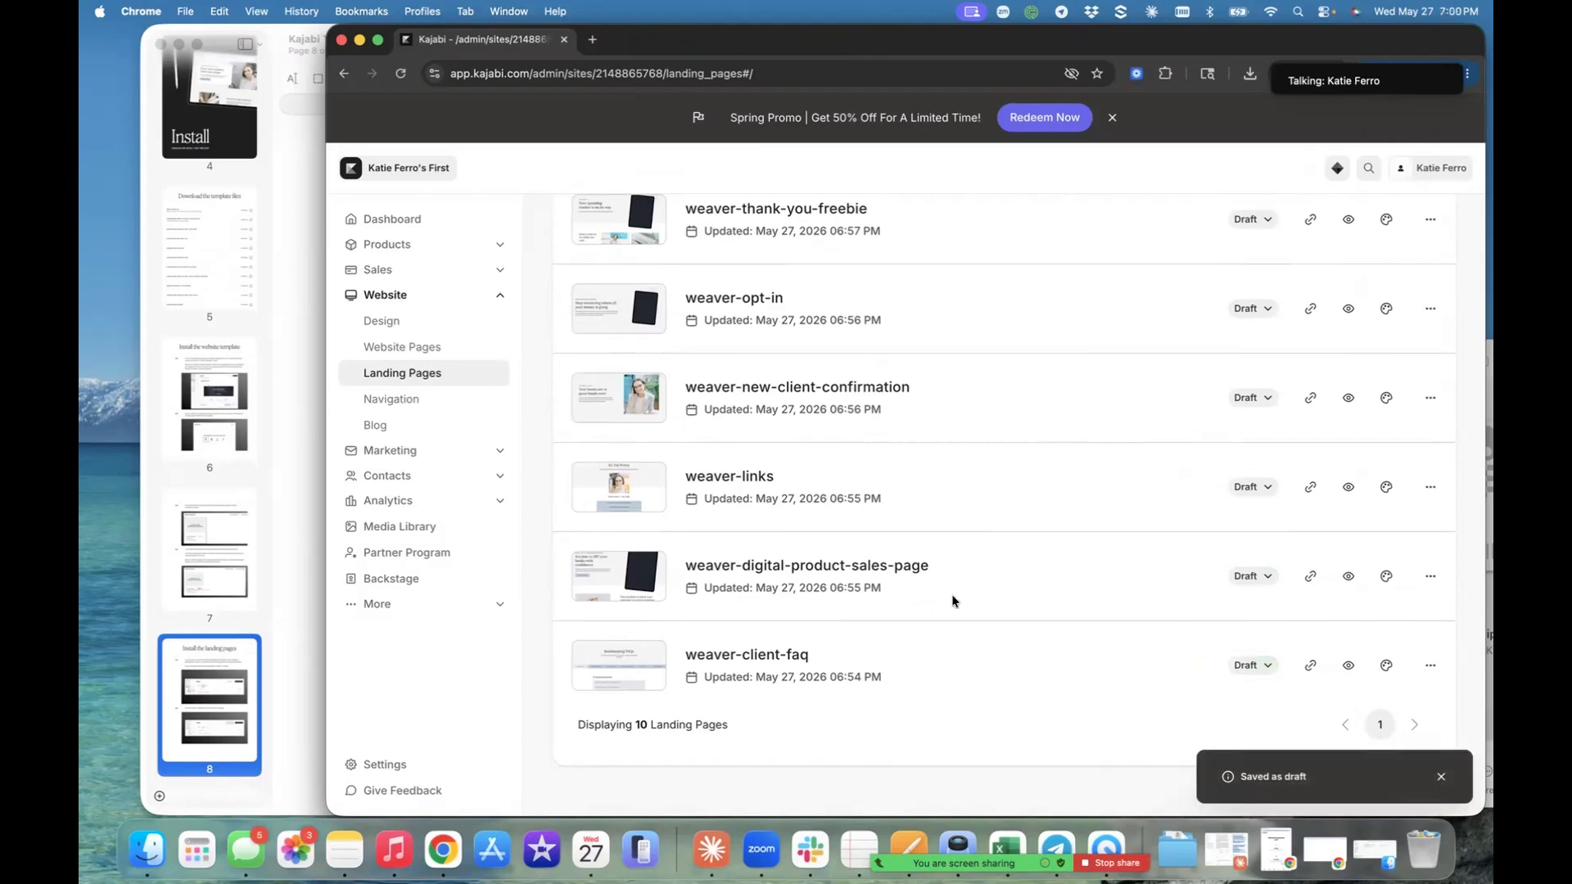
# - Preview the weaver-zoom landing page in its own browser tab, and return to the Kajabi landing pages list
pyautogui.scroll(2, 952, 594)
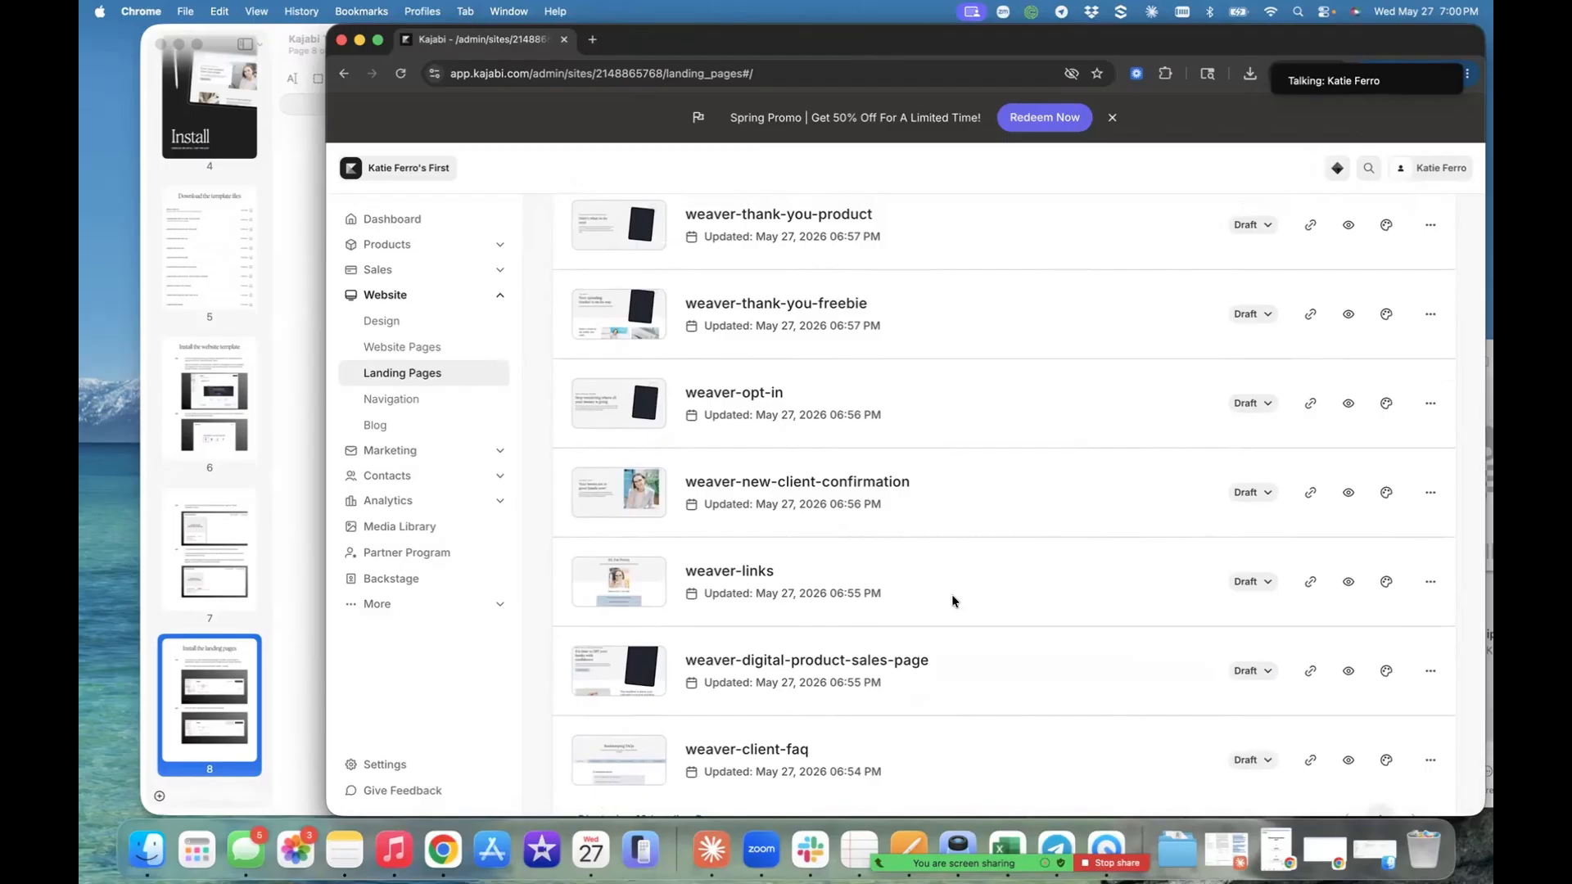
pyautogui.scroll(5, 952, 596)
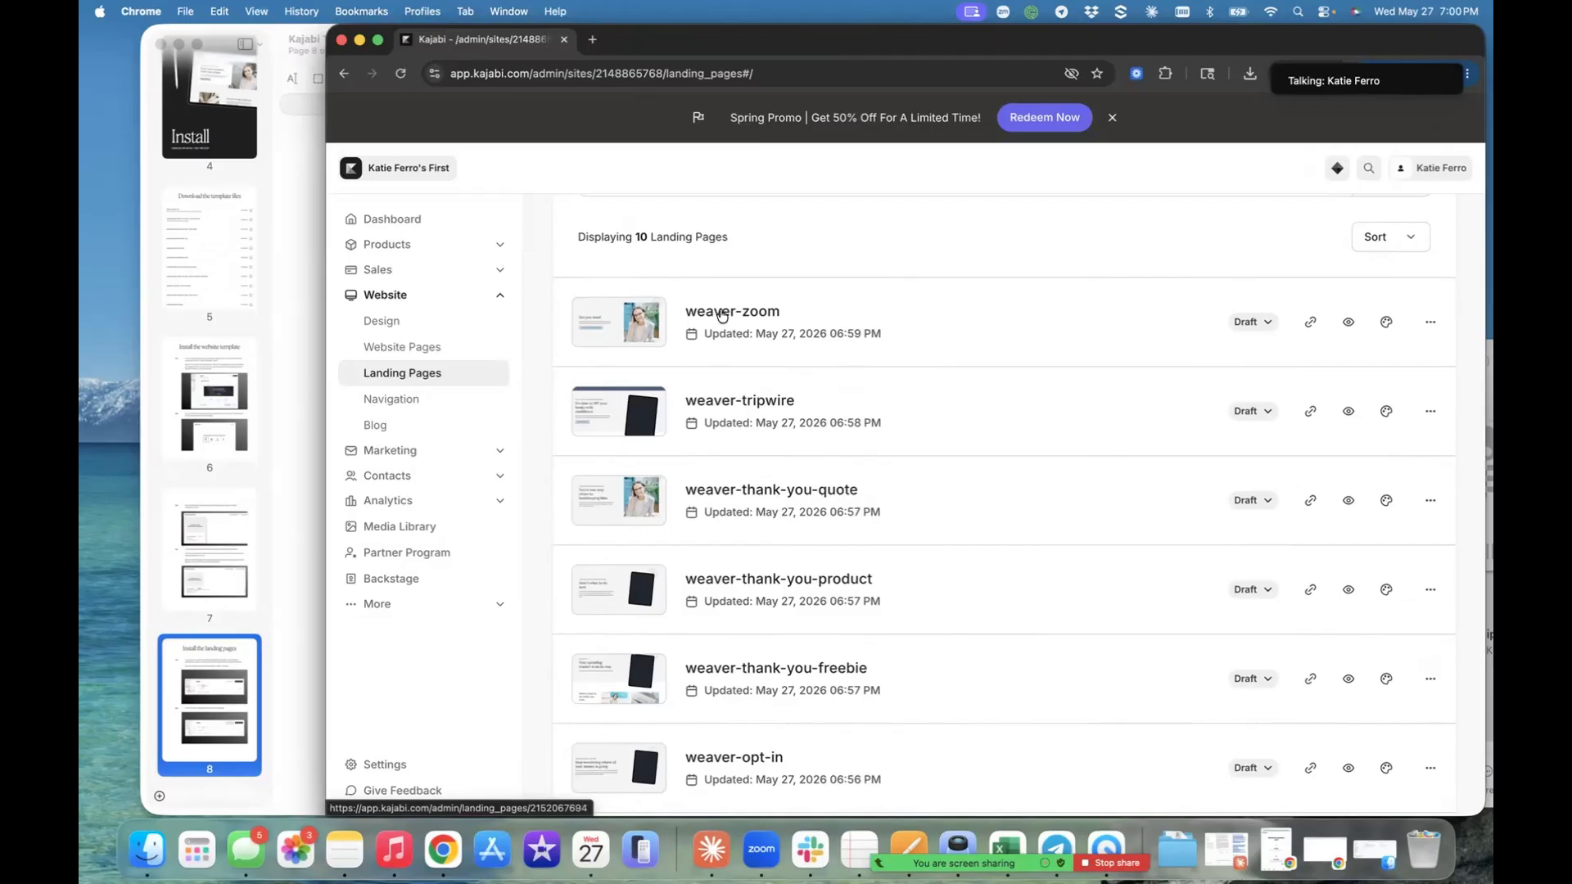
pyautogui.click(1348, 323)
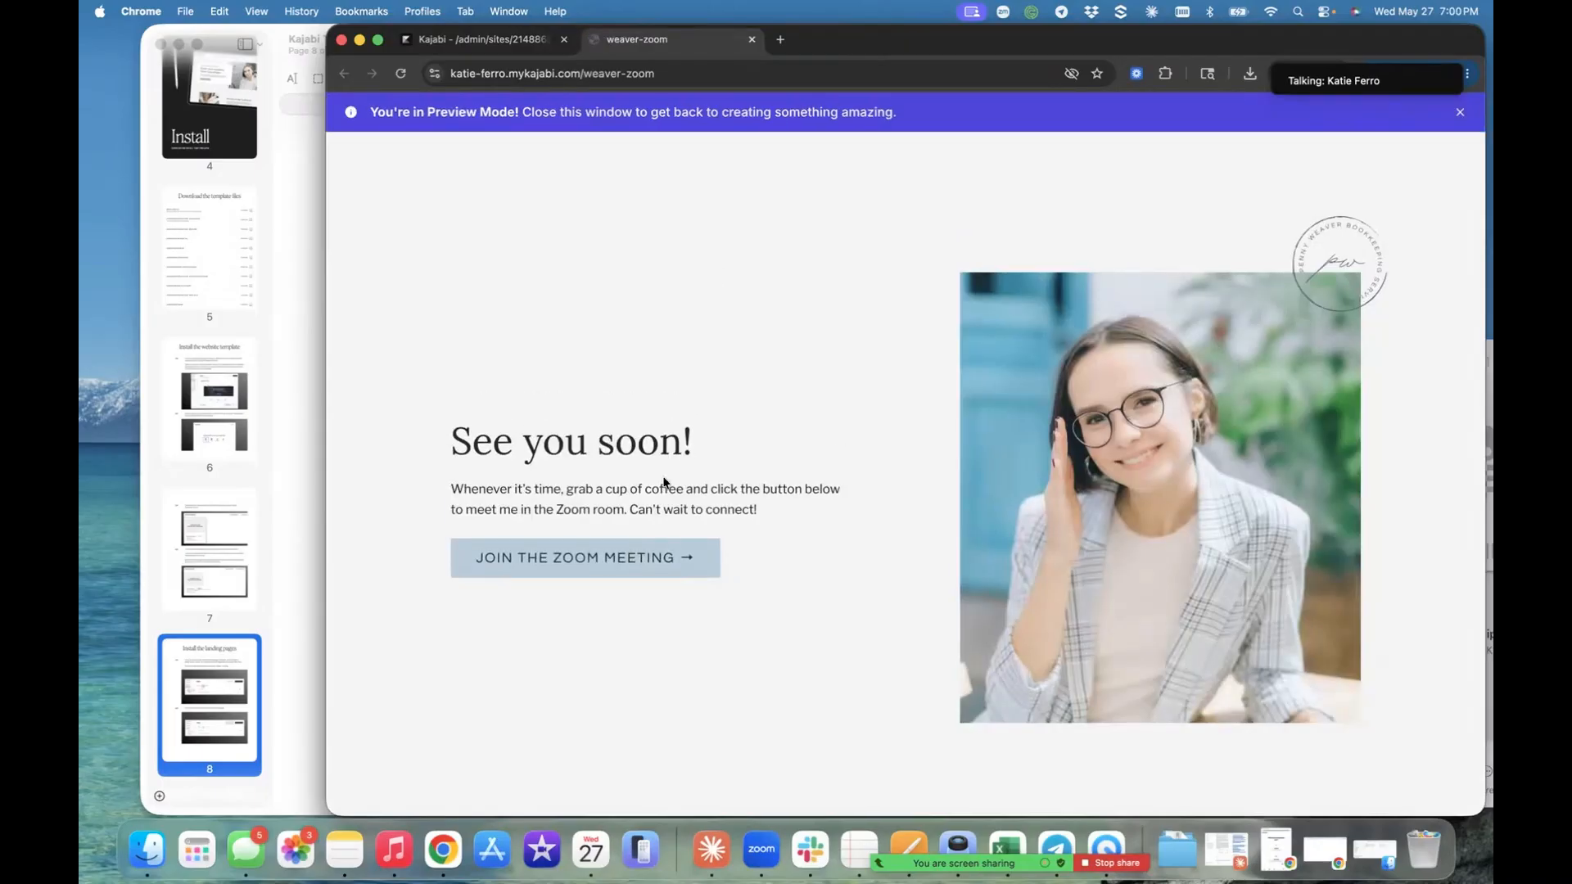
pyautogui.scroll(-2, 726, 439)
pyautogui.scroll(2, 728, 435)
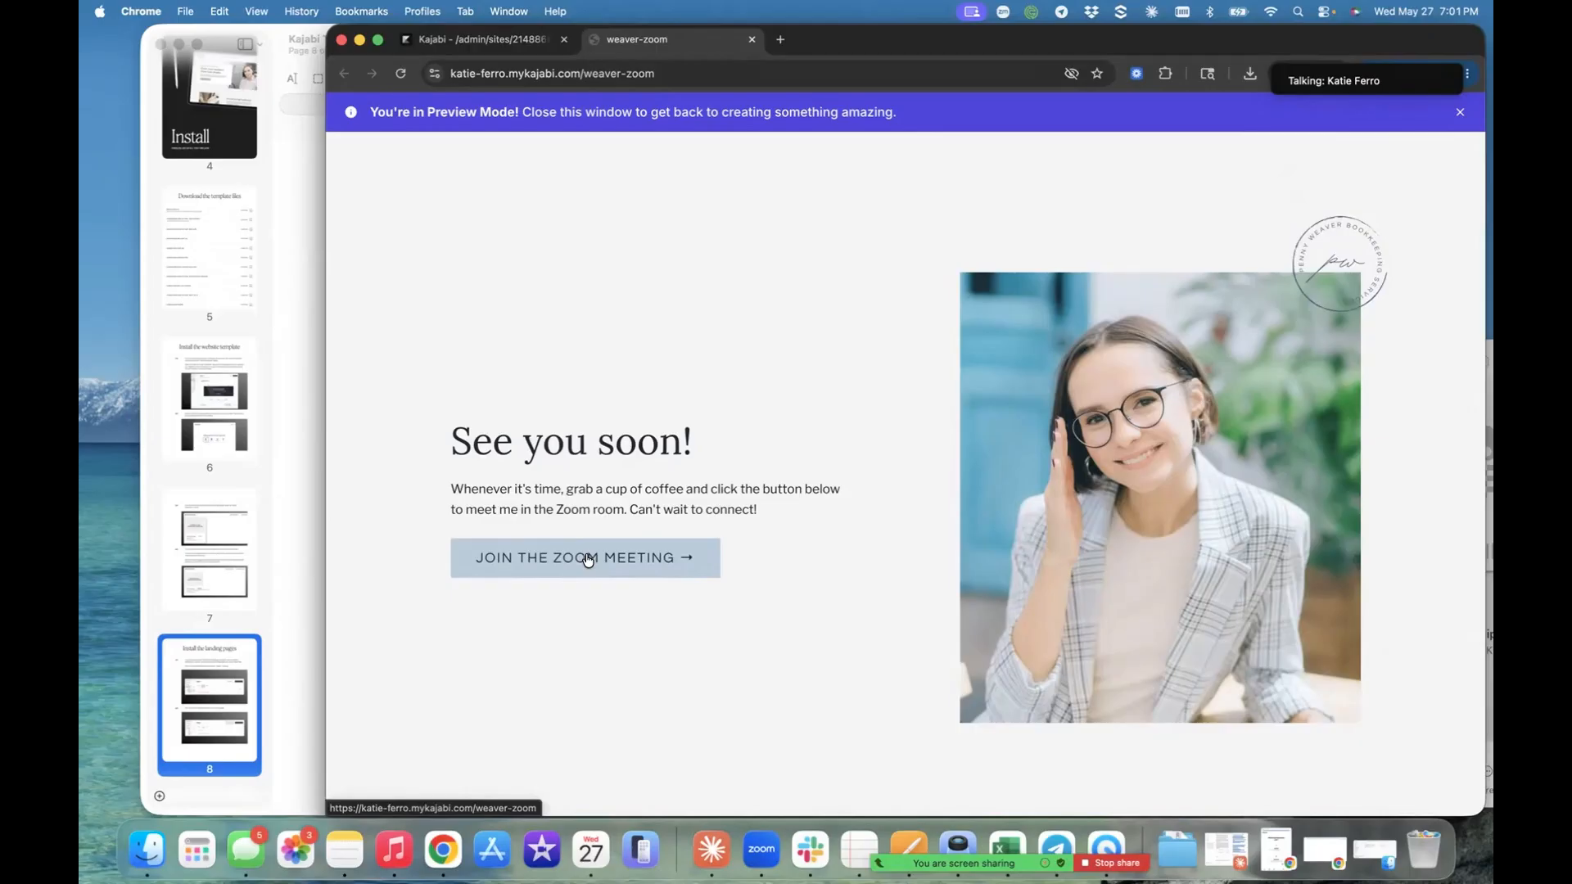
pyautogui.click(512, 41)
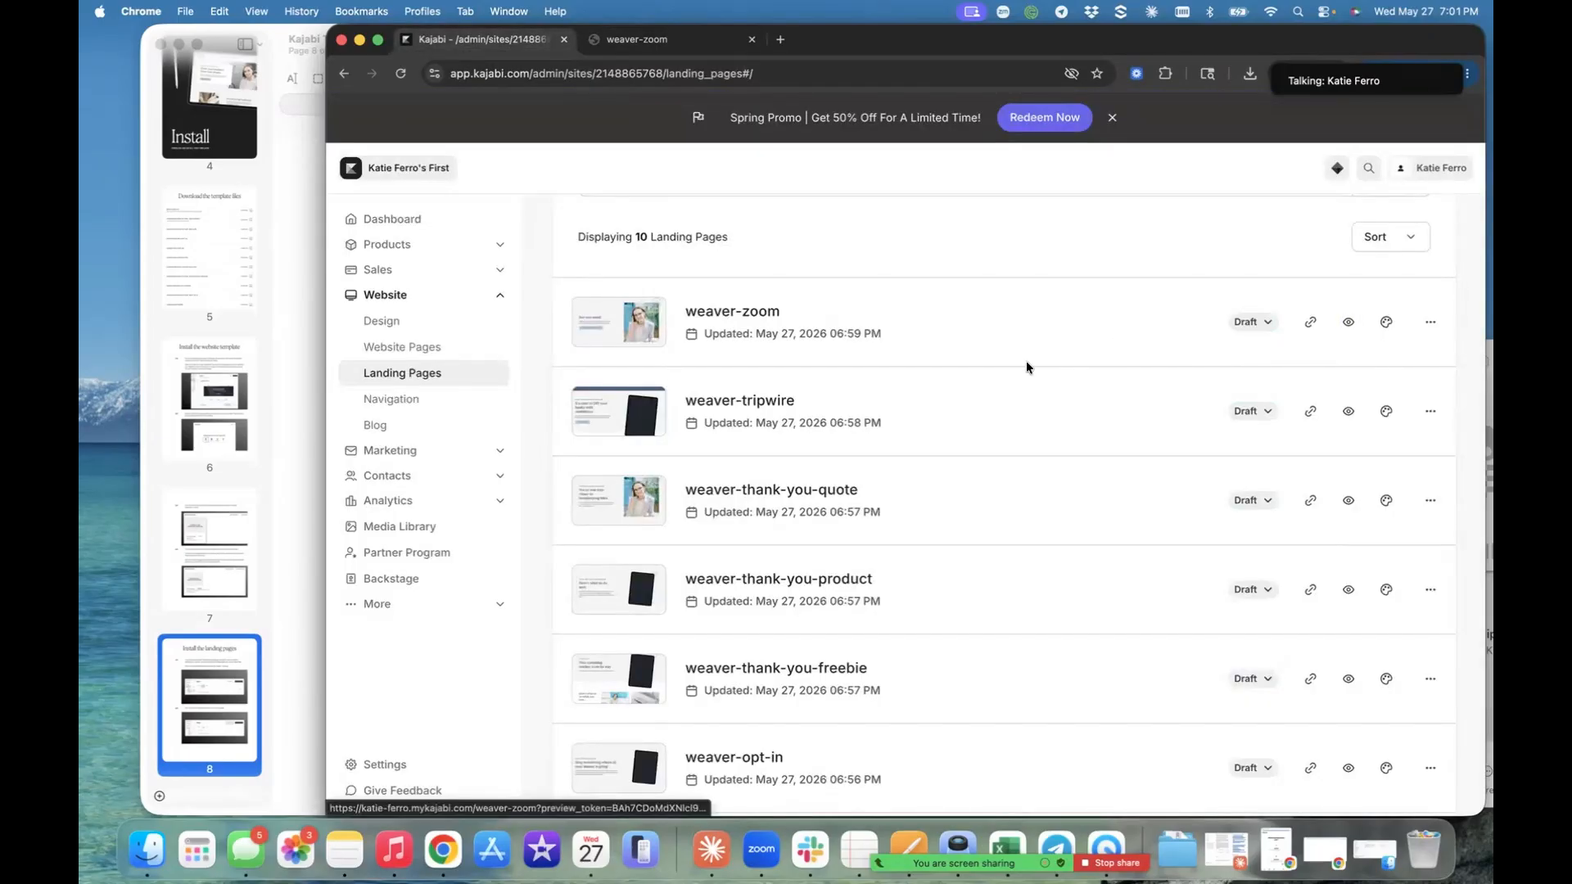
# - Look through the full list of Weaver landing pages, from weaver-zoom to weaver-client-faq, to review each page's name and purpose
pyautogui.scroll(-3, 835, 504)
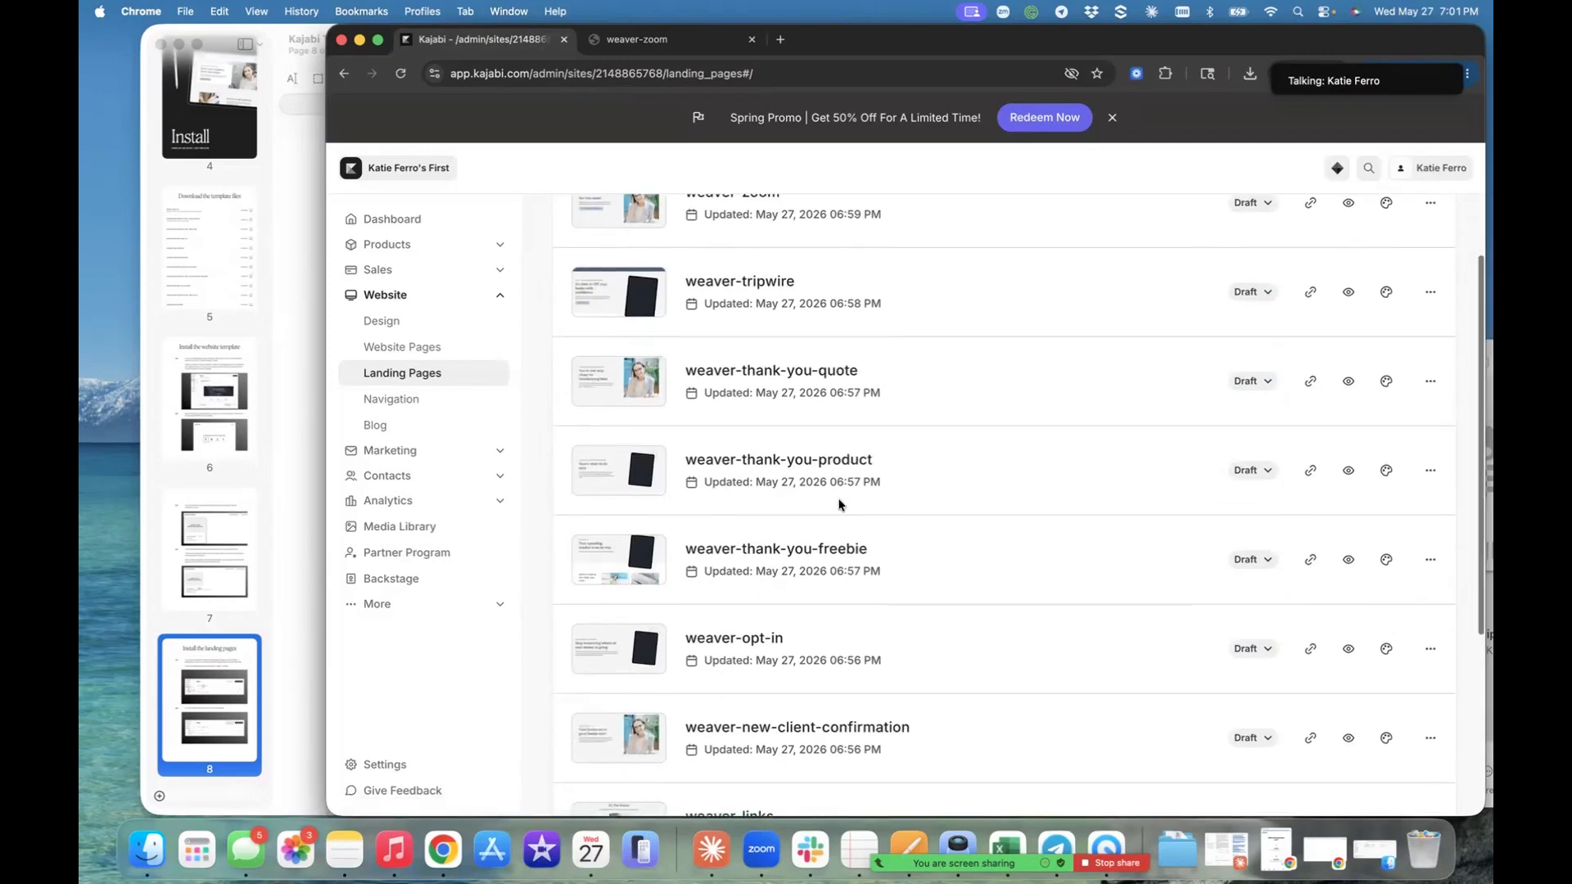
pyautogui.scroll(-4, 839, 503)
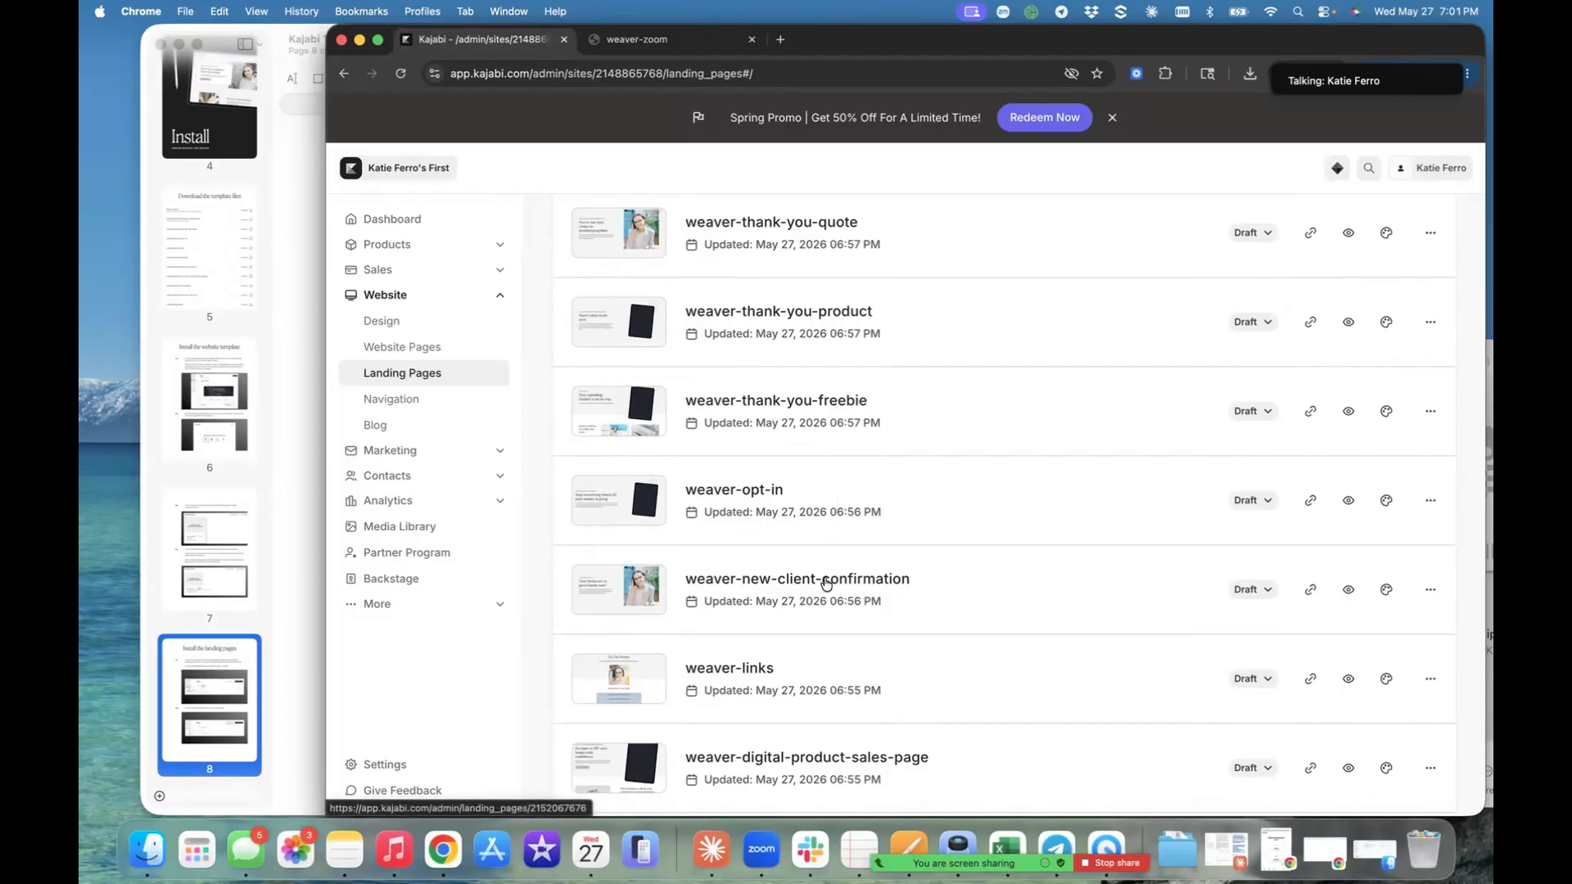
pyautogui.scroll(-3, 825, 583)
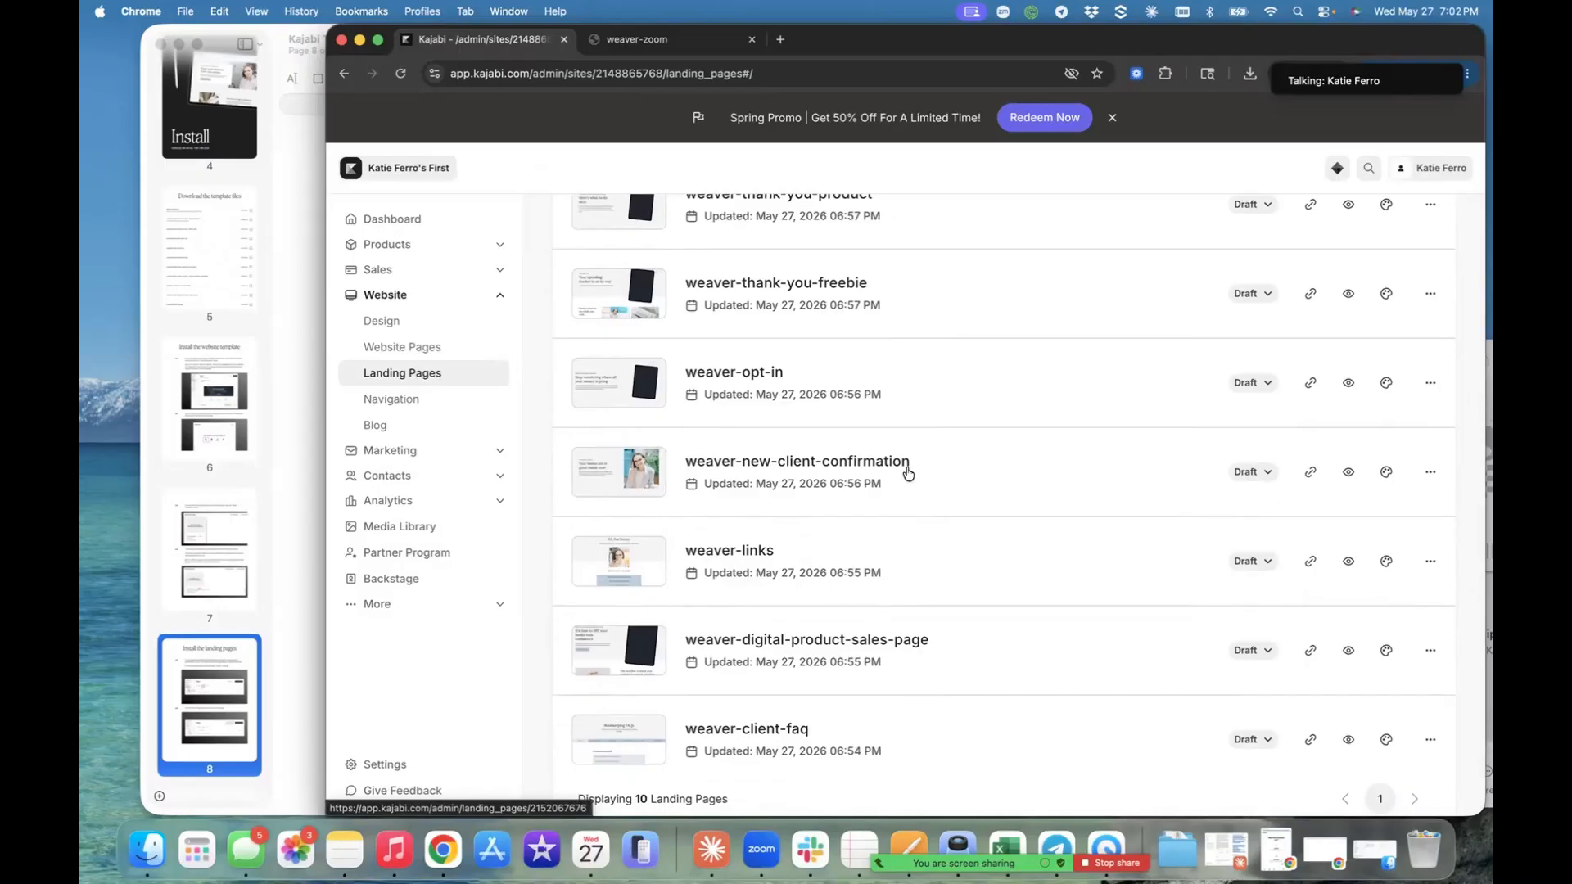
pyautogui.scroll(-2, 906, 472)
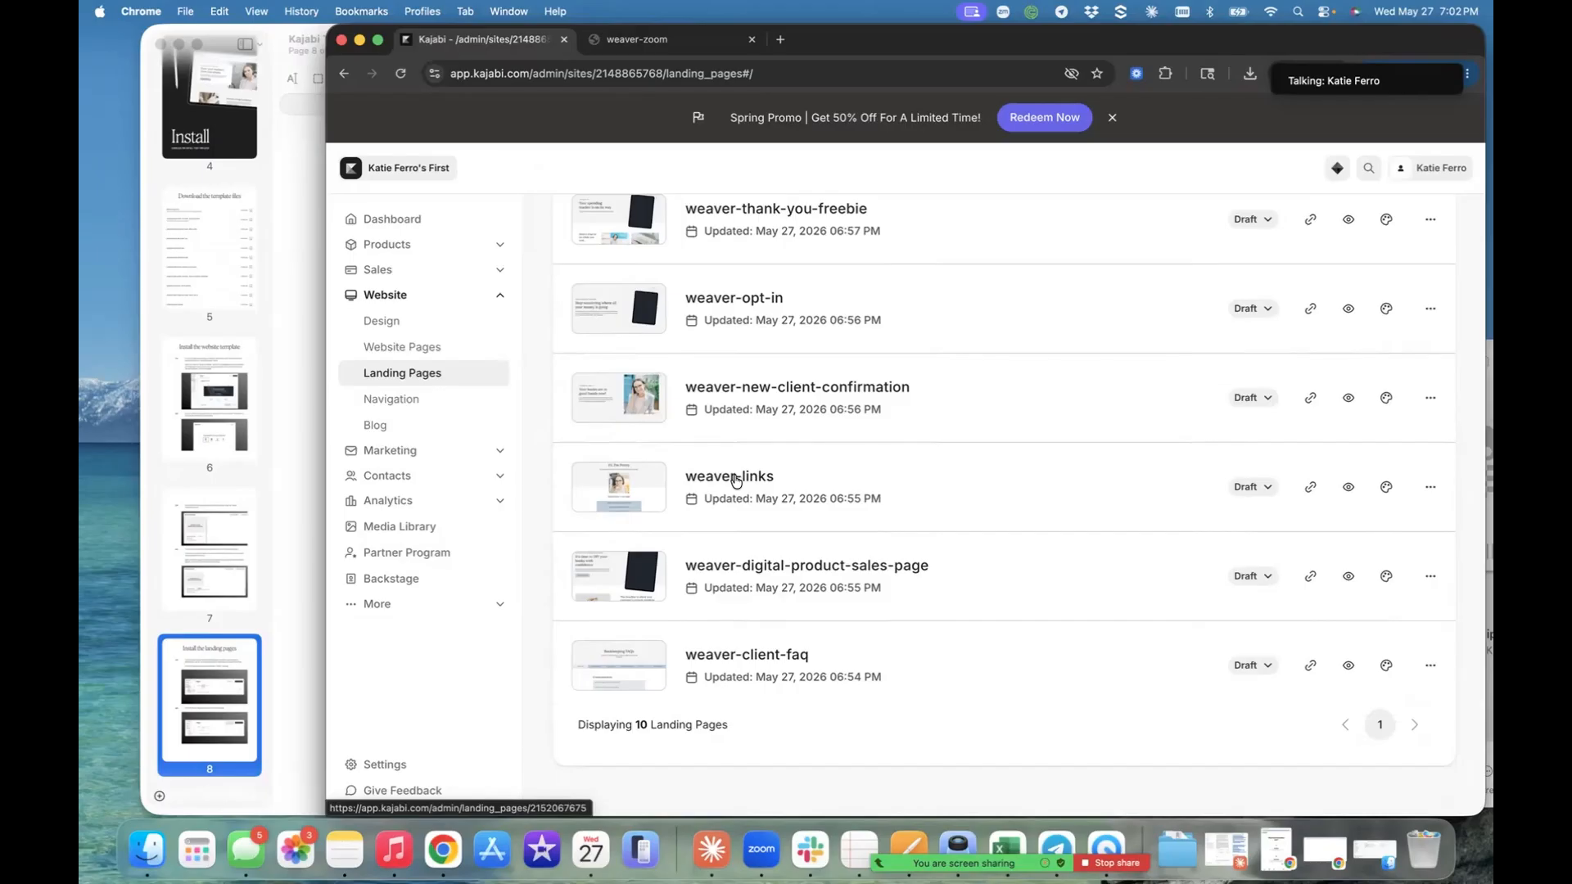
pyautogui.scroll(3, 734, 480)
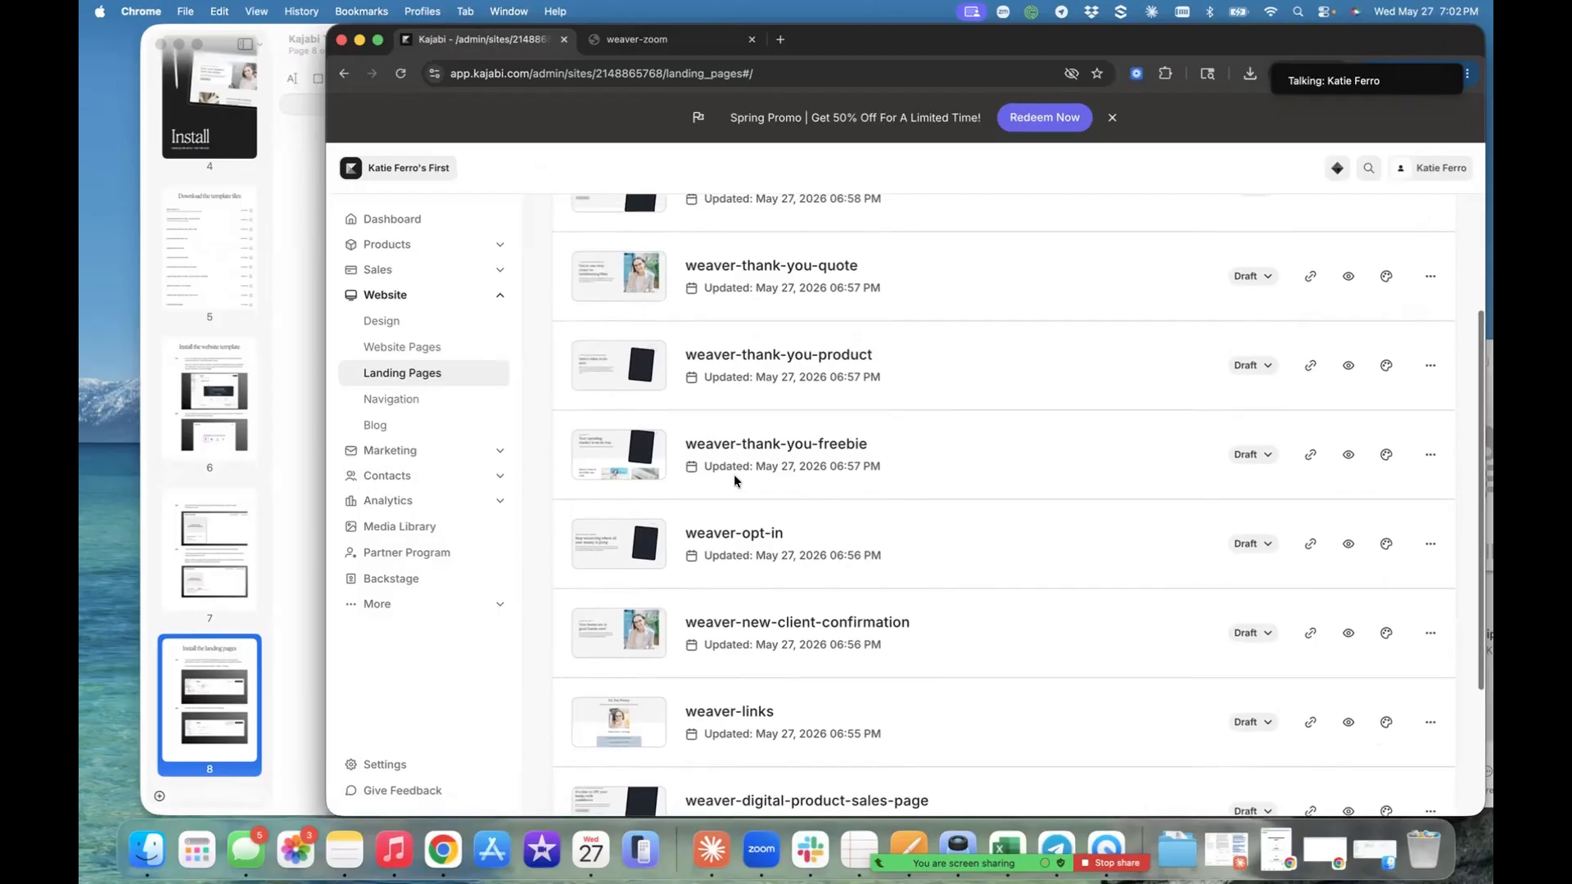
pyautogui.scroll(1, 734, 478)
pyautogui.scroll(2, 734, 481)
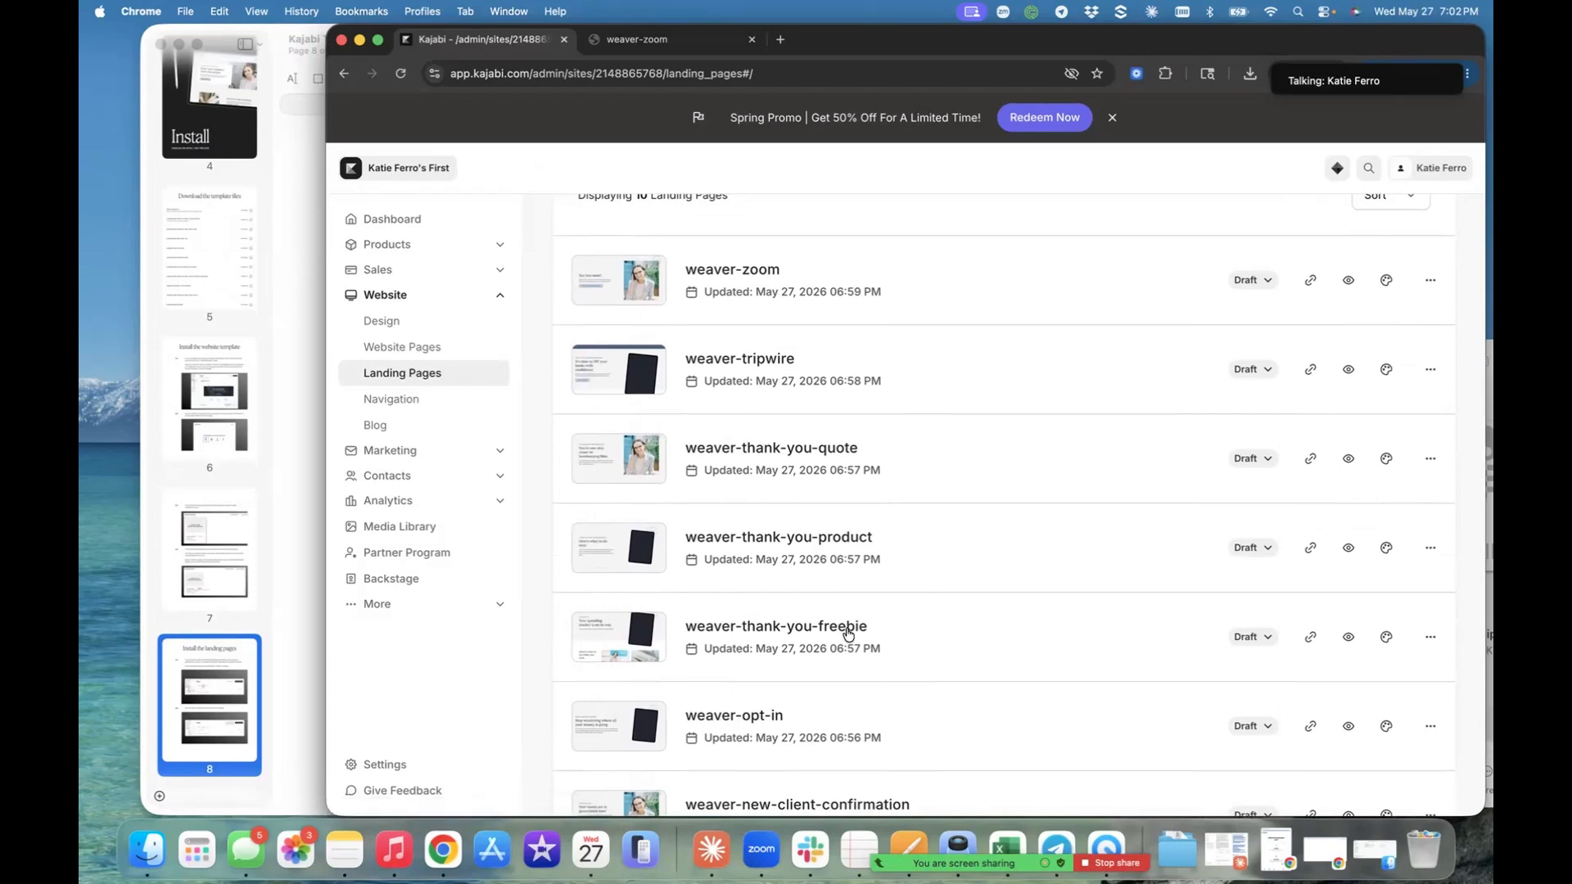
pyautogui.scroll(-2, 851, 636)
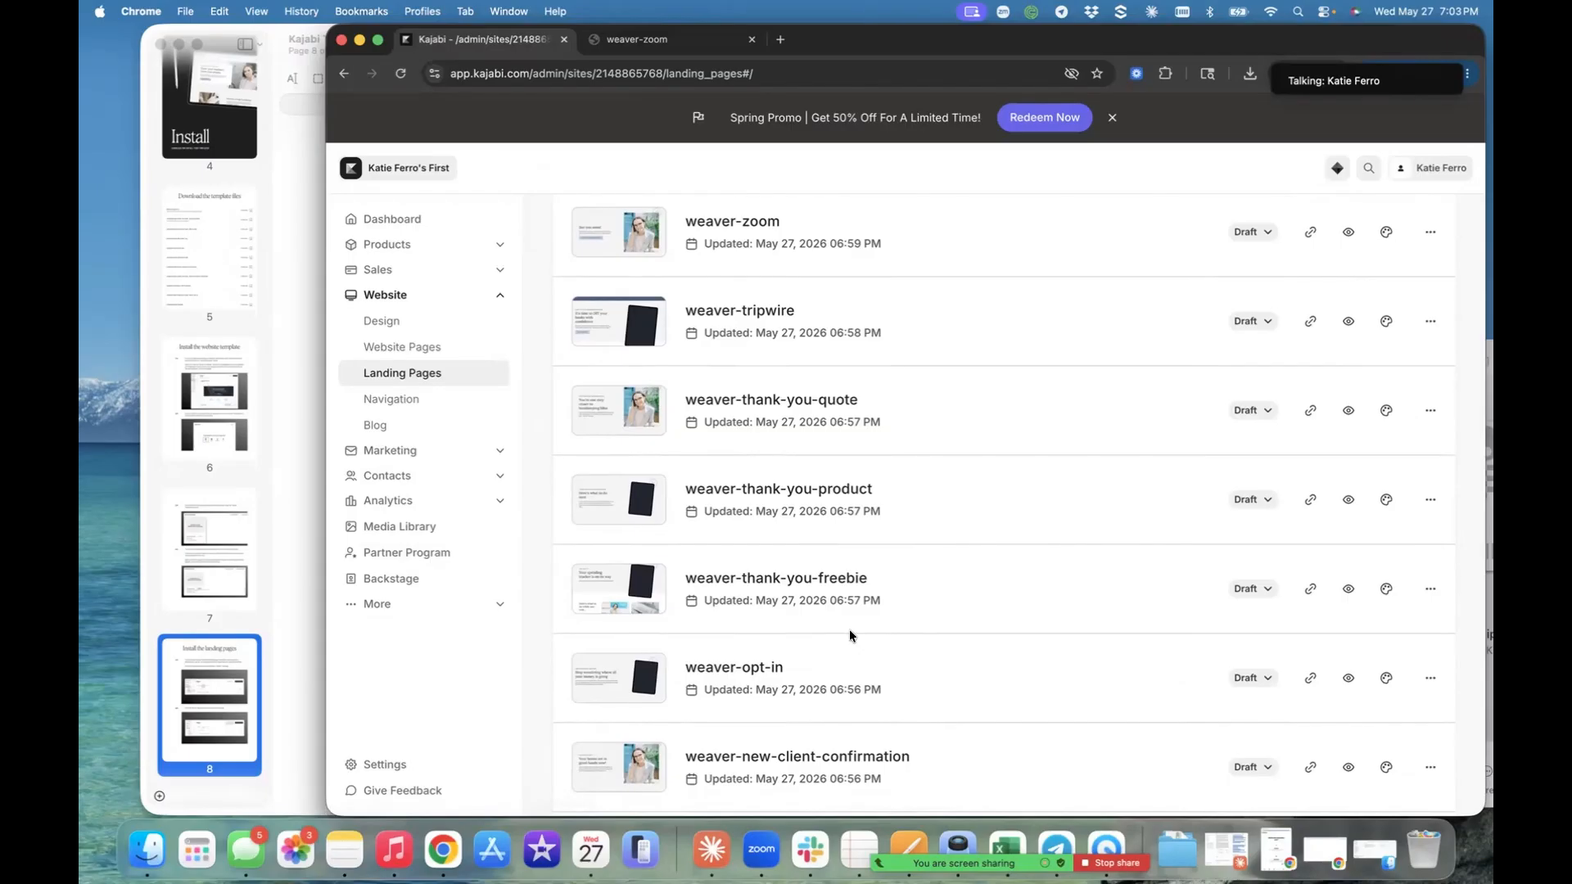
pyautogui.scroll(-5, 849, 632)
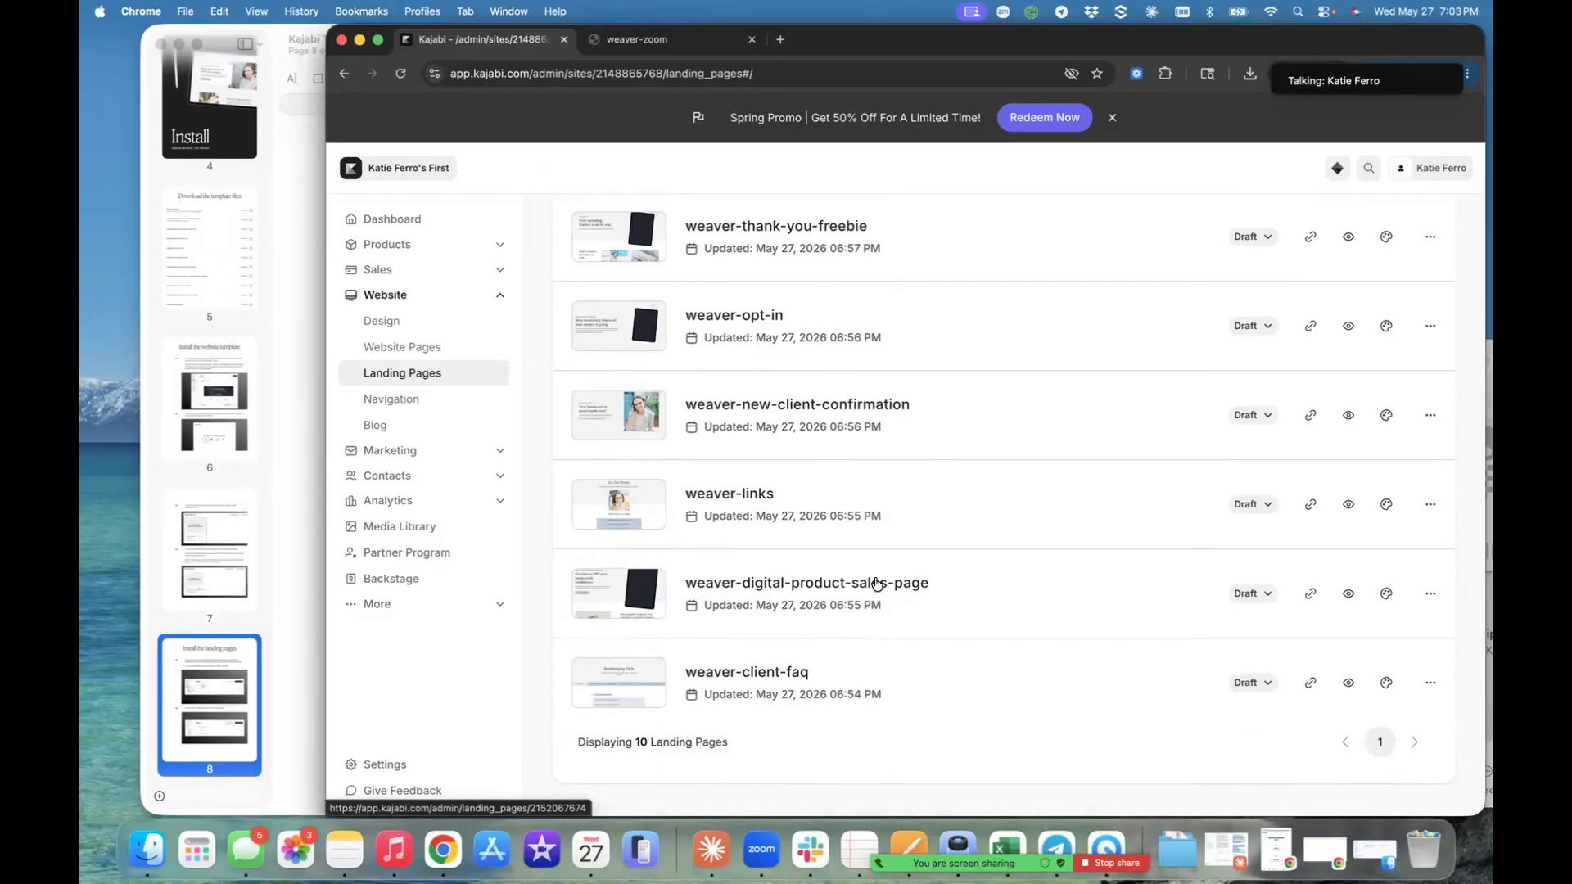
pyautogui.scroll(3, 874, 583)
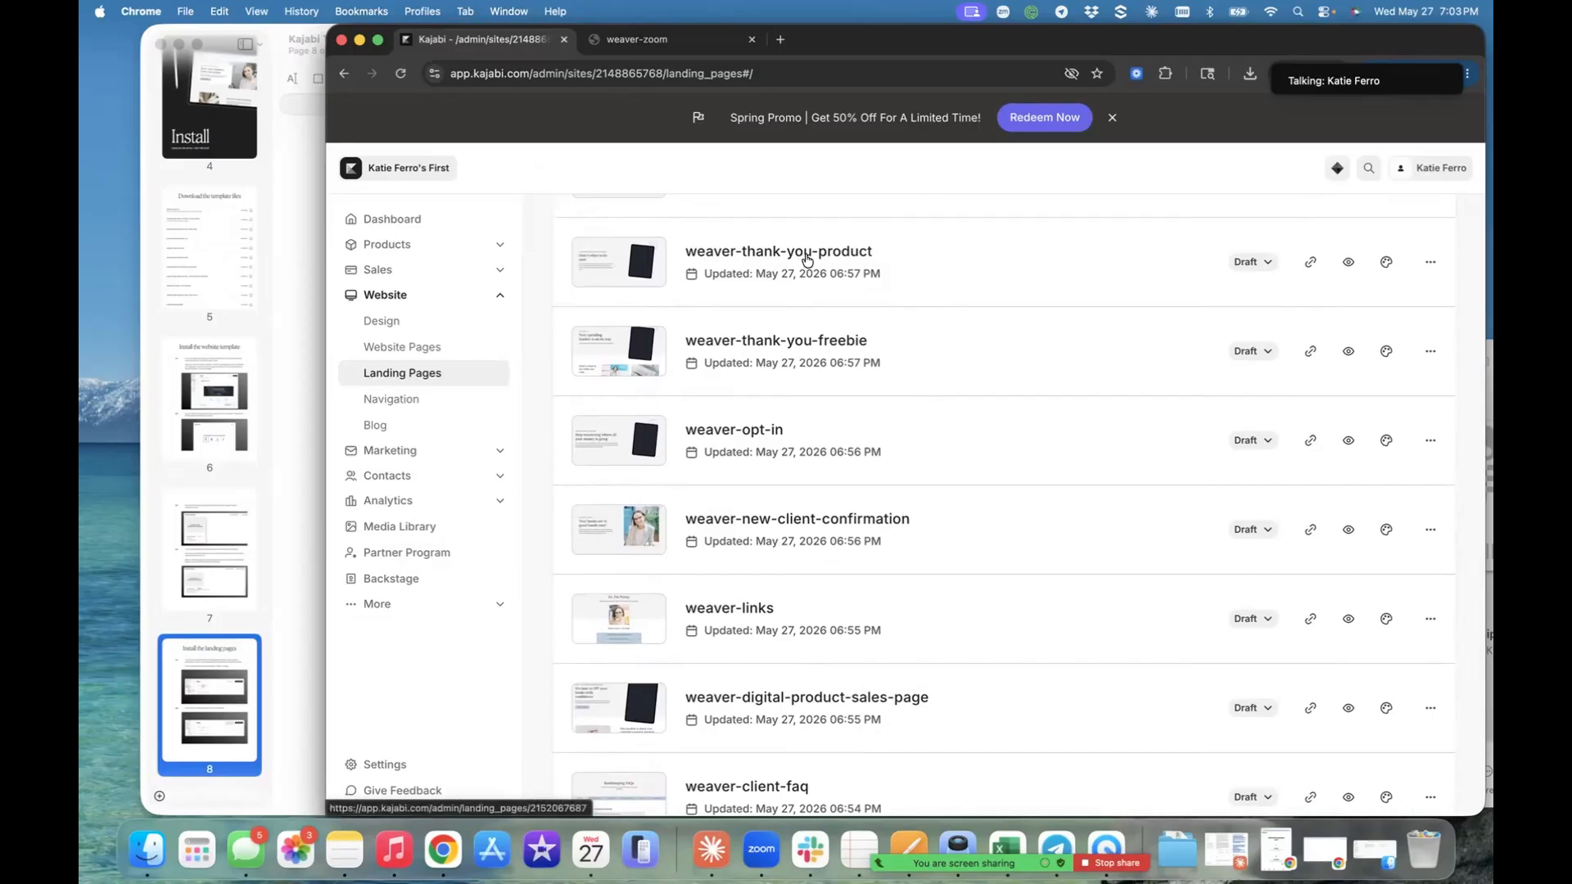
pyautogui.scroll(5, 806, 259)
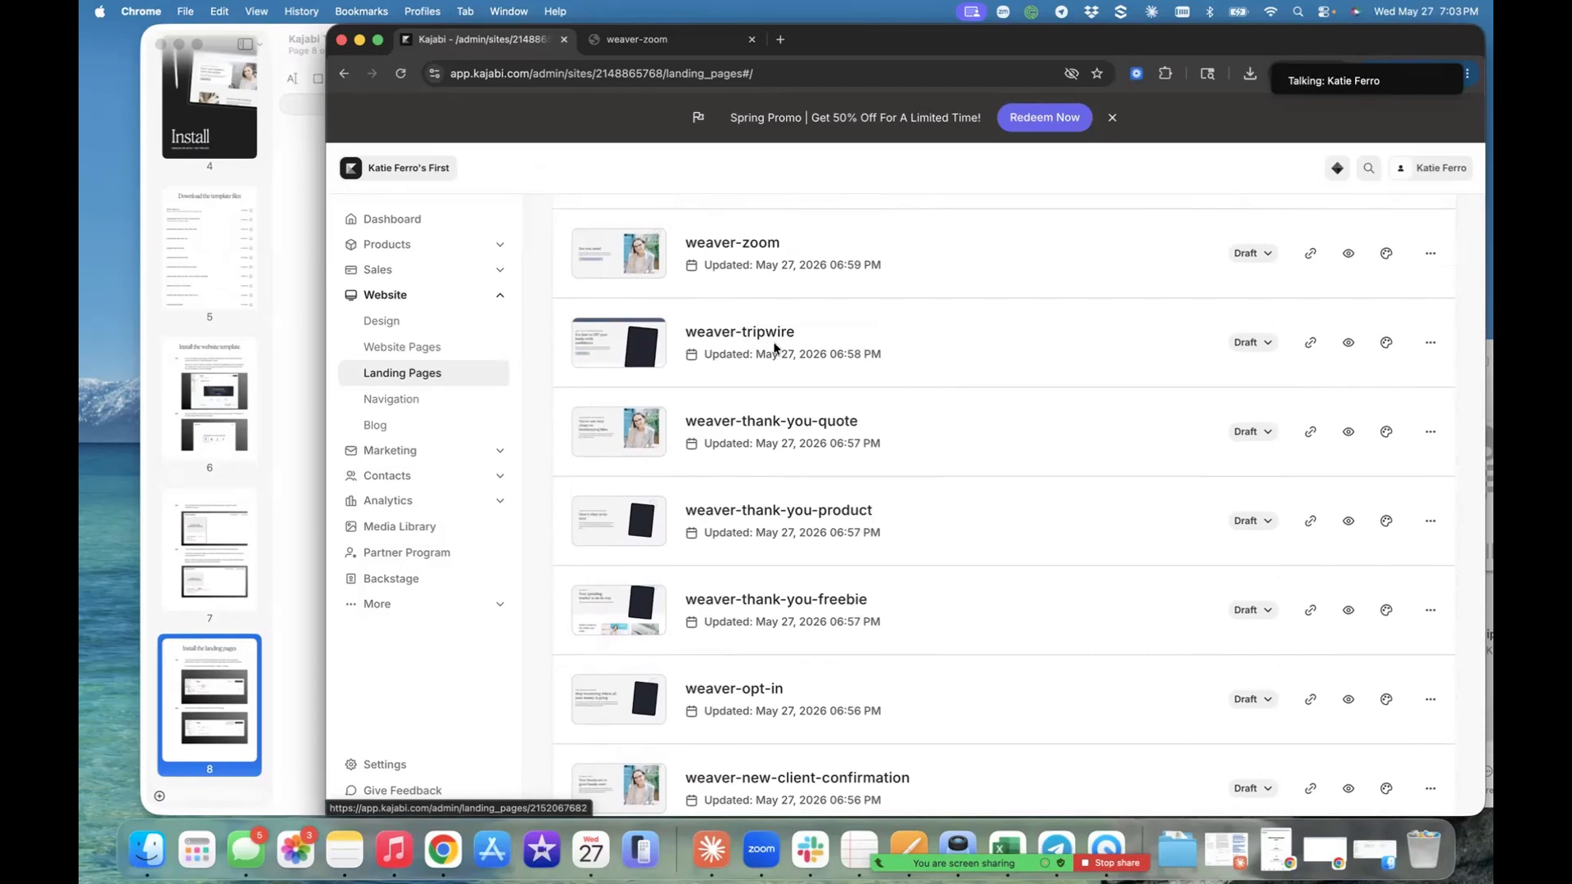
pyautogui.scroll(3, 770, 346)
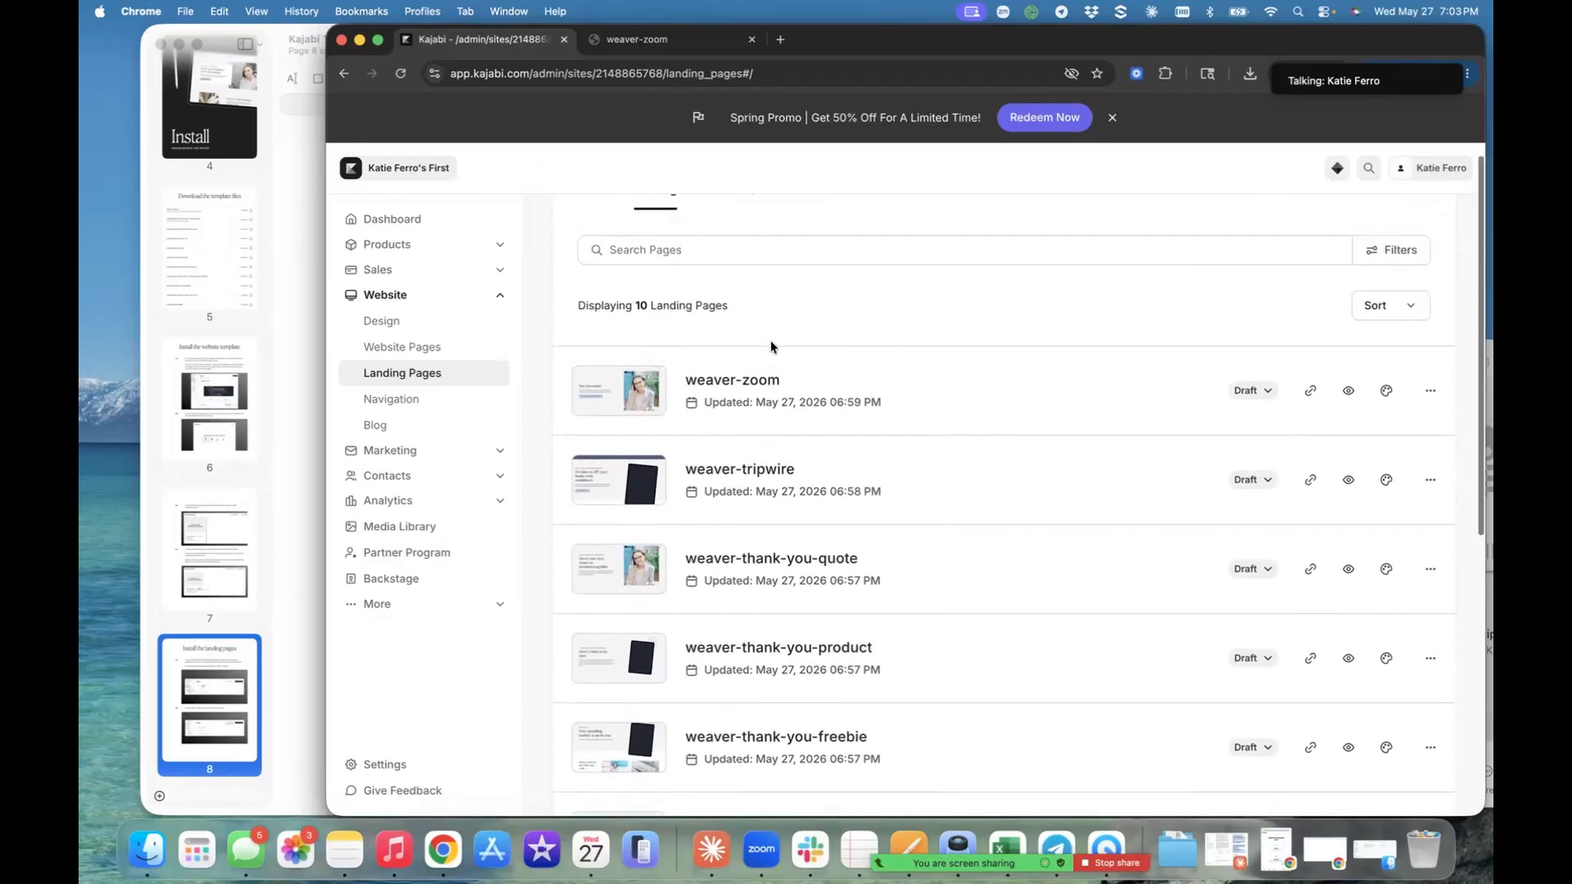
pyautogui.scroll(-10, 771, 347)
pyautogui.scroll(10, 771, 347)
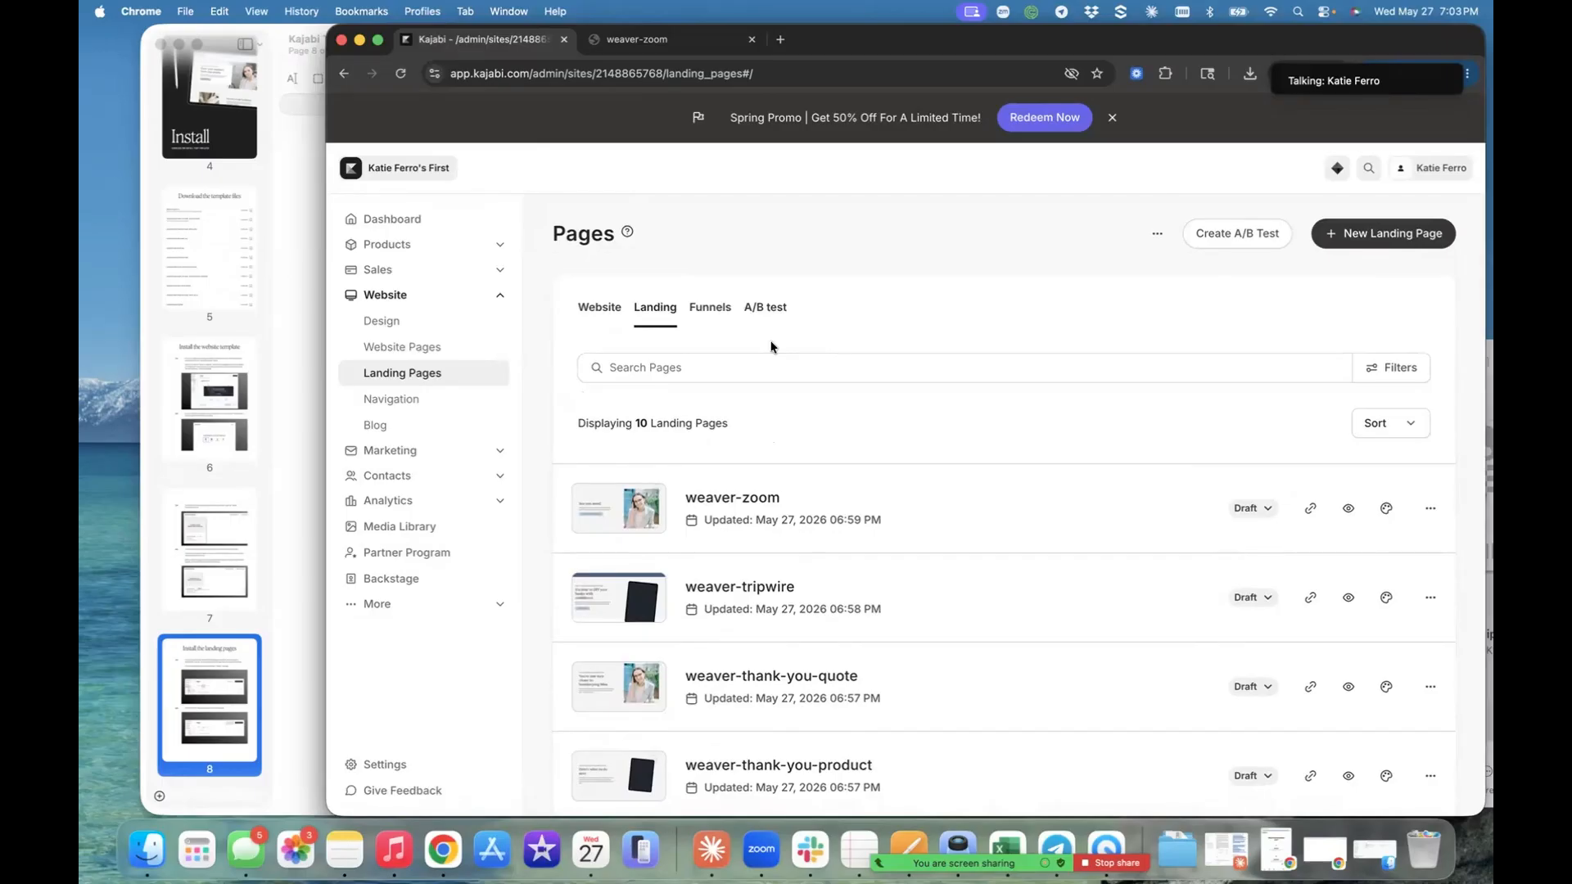